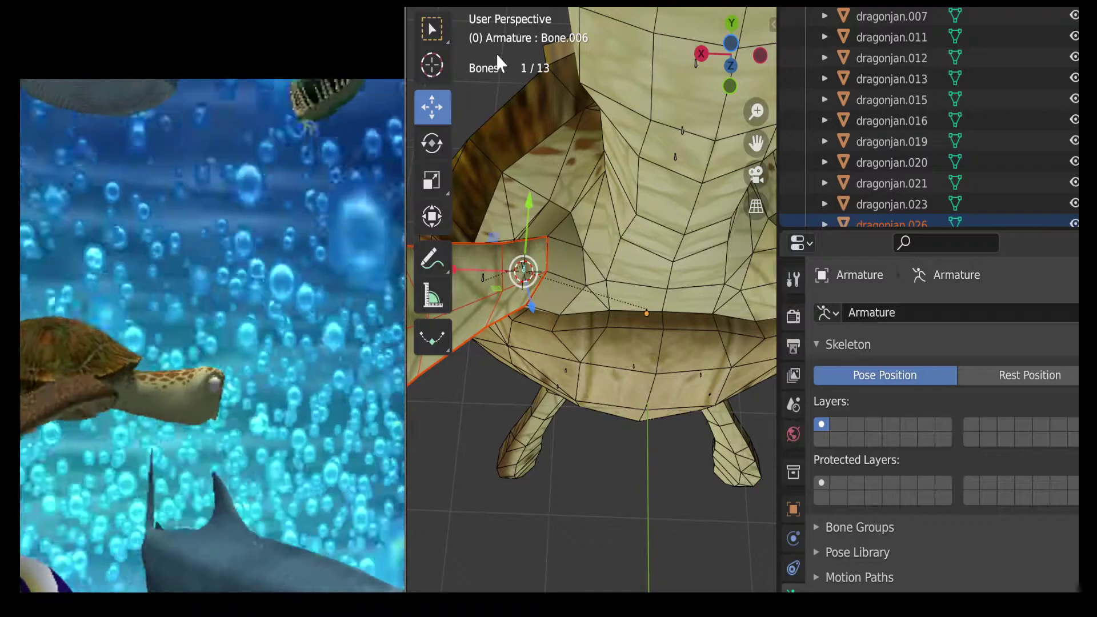
Step: Leave Pose Mode, select the flipper mesh dragonjan.026 with its Bone.006 vertex group active, and switch it to Weight Paint mode
click(499, 59)
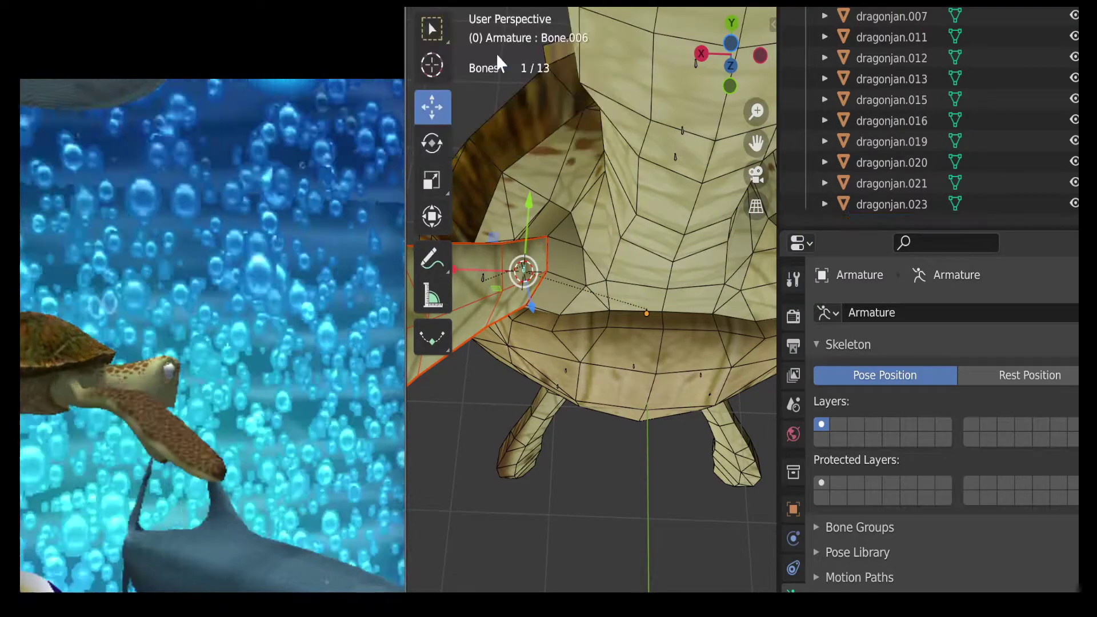
key(ctrl+Tab)
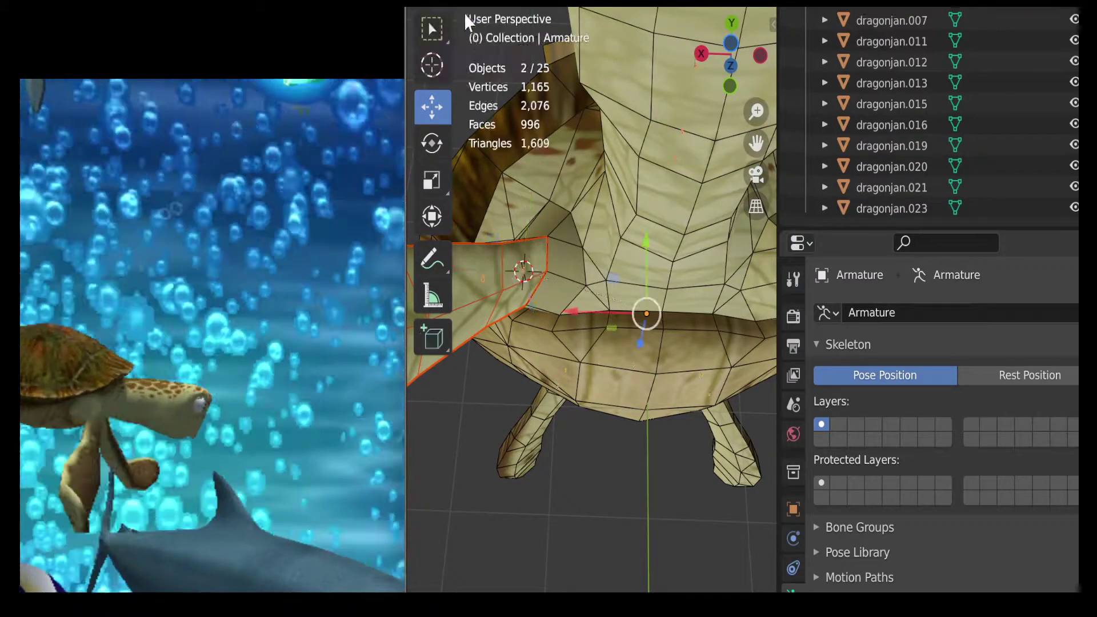
click(528, 272)
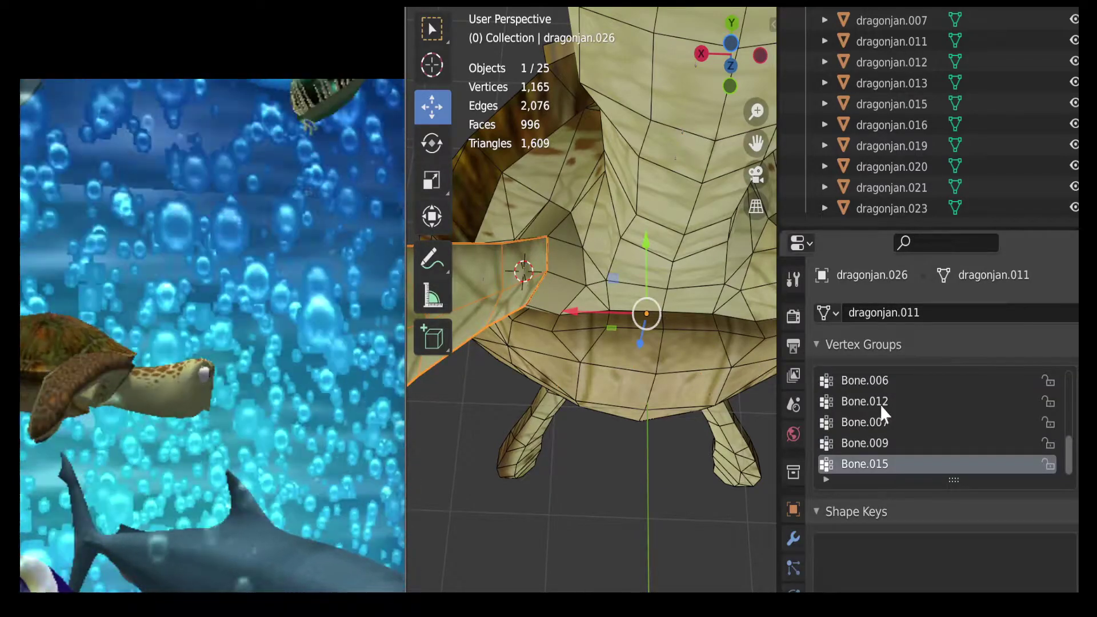
scroll(880, 404, up, 2)
scroll(886, 402, down, 1)
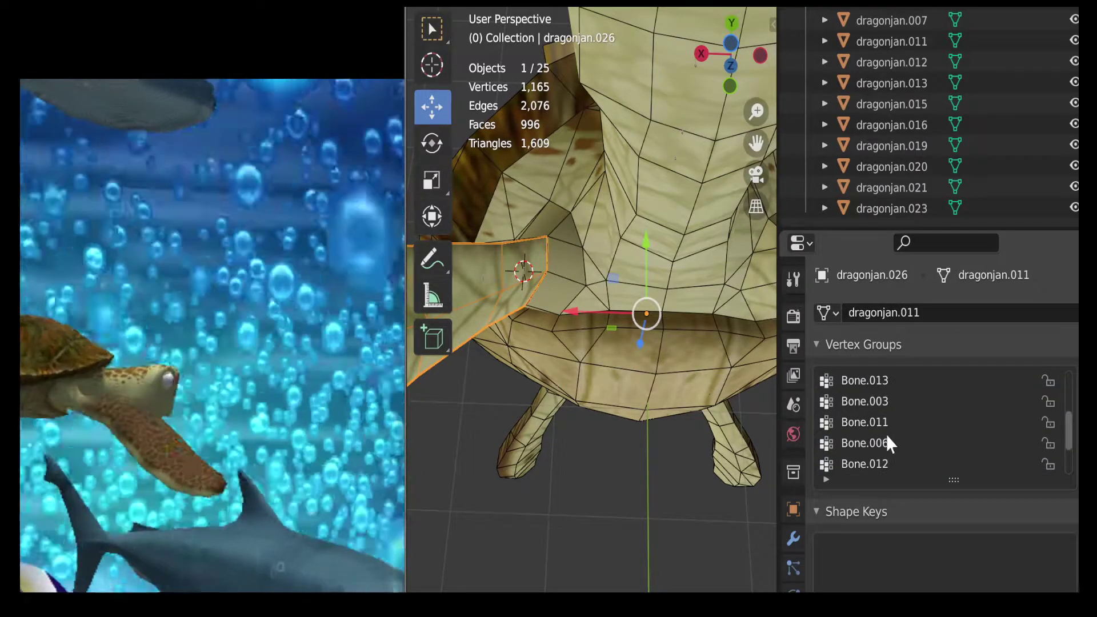
click(886, 441)
click(491, 9)
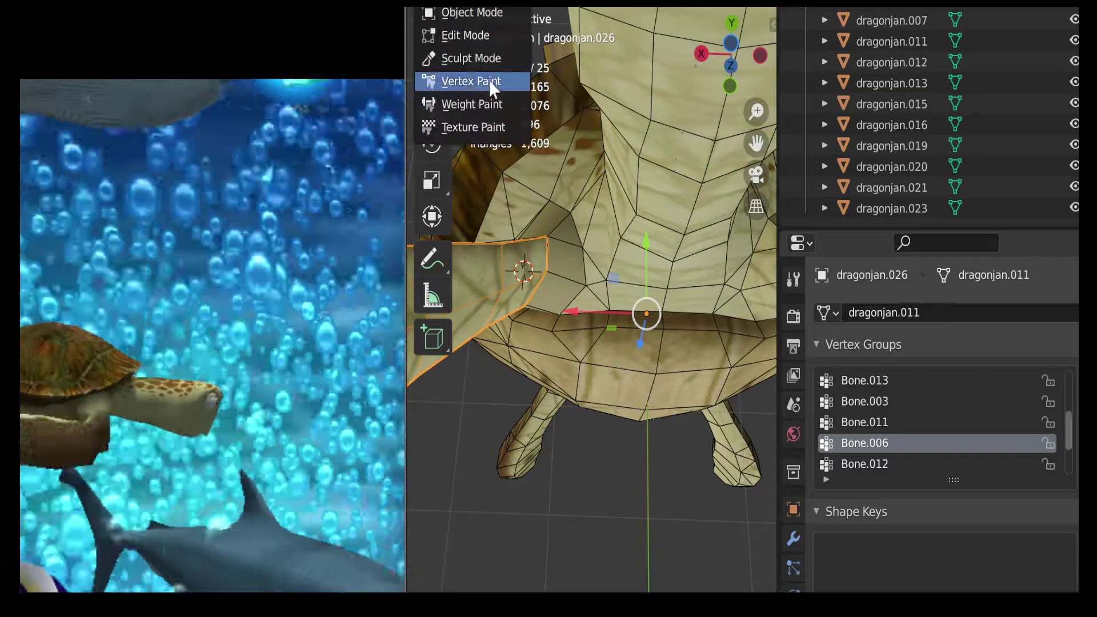
click(491, 106)
Step: Assign the flipper's vertices along its body-side edge to the Bone.006 vertex group, front and back, and return to Object Mode
click(547, 10)
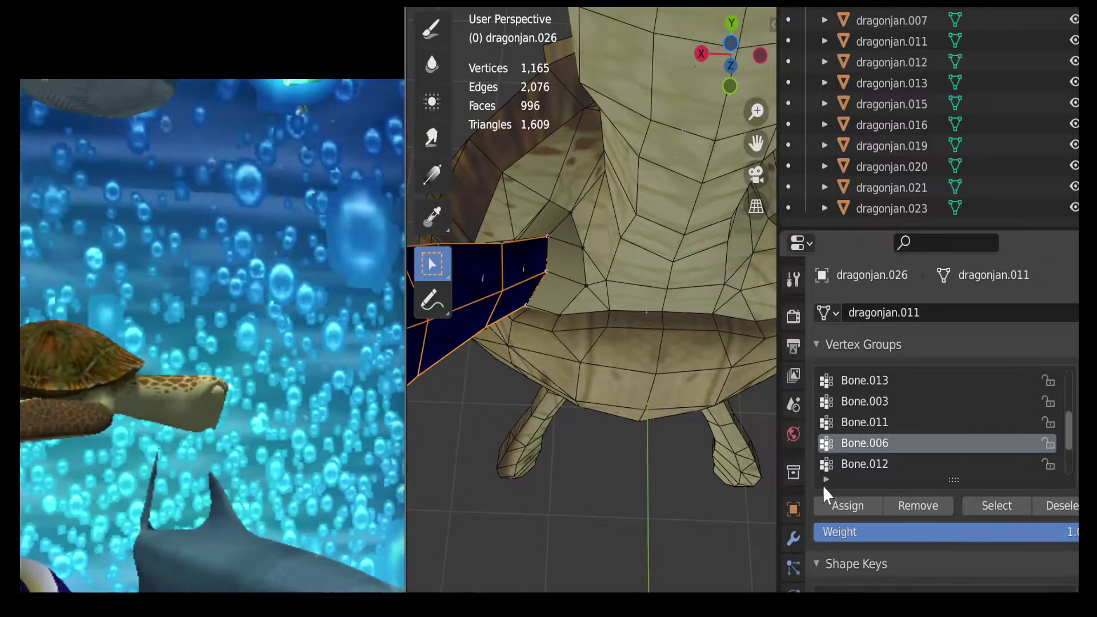
click(844, 506)
drag(722, 54, 725, 56)
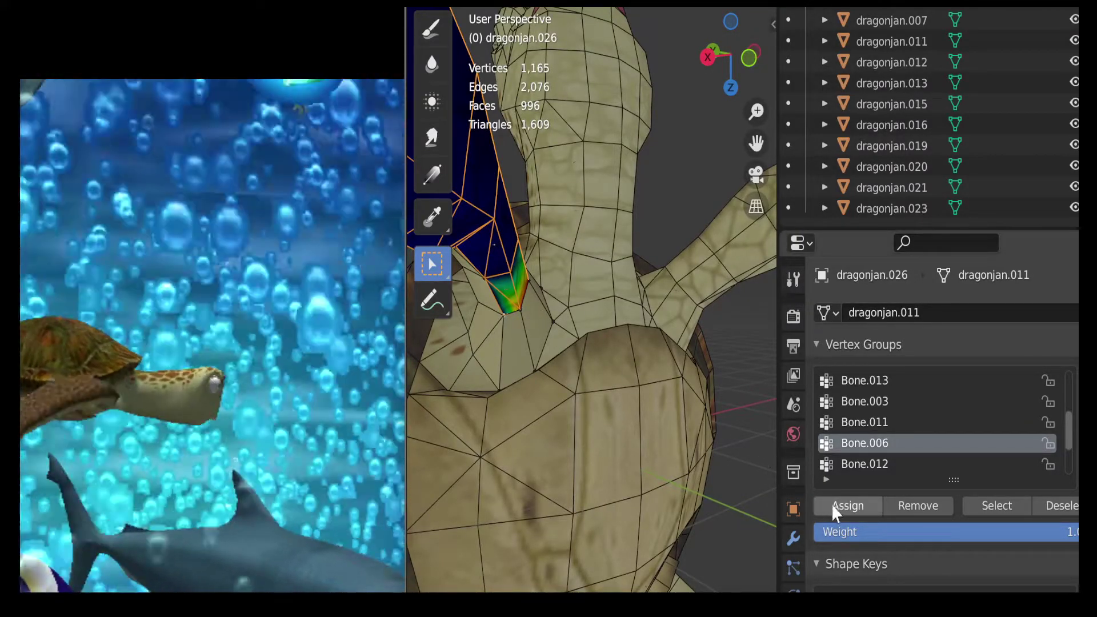
click(831, 505)
drag(712, 61, 647, 14)
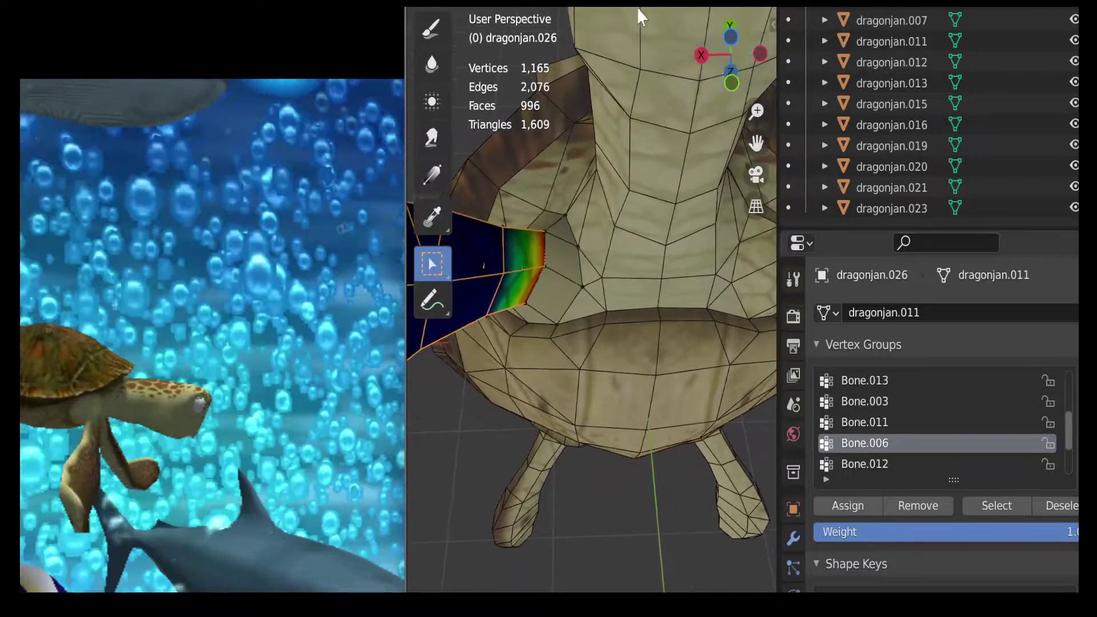
click(491, 8)
click(491, 15)
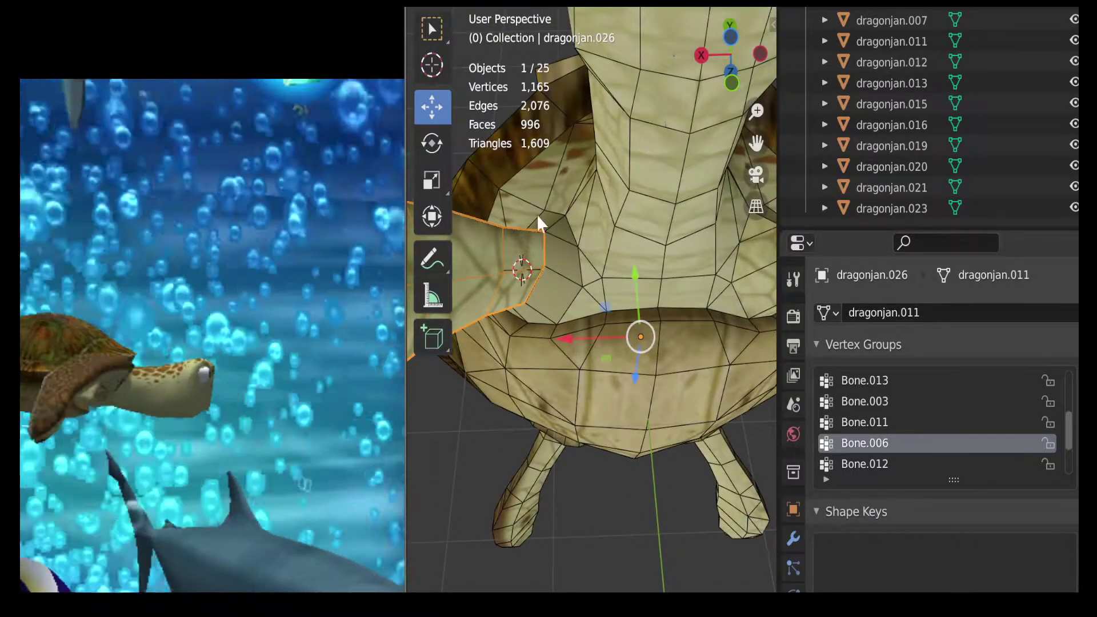
Step: Examine the joint between the flipper dragonjan.026 and the connecting piece dragonjan.024 from several angles
click(521, 269)
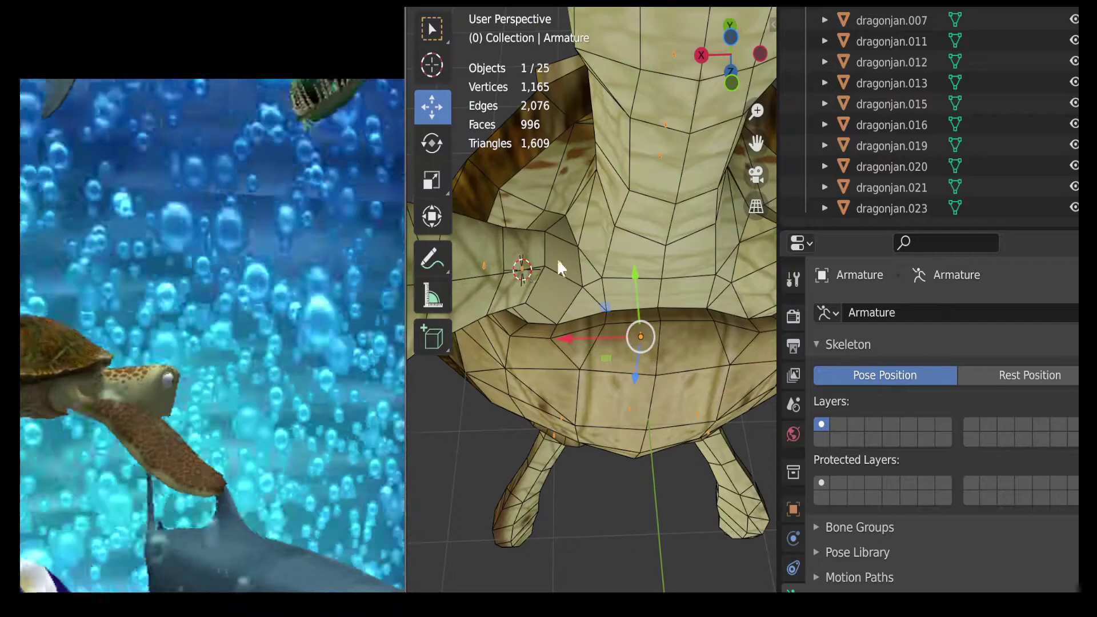
drag(698, 68, 696, 128)
click(559, 273)
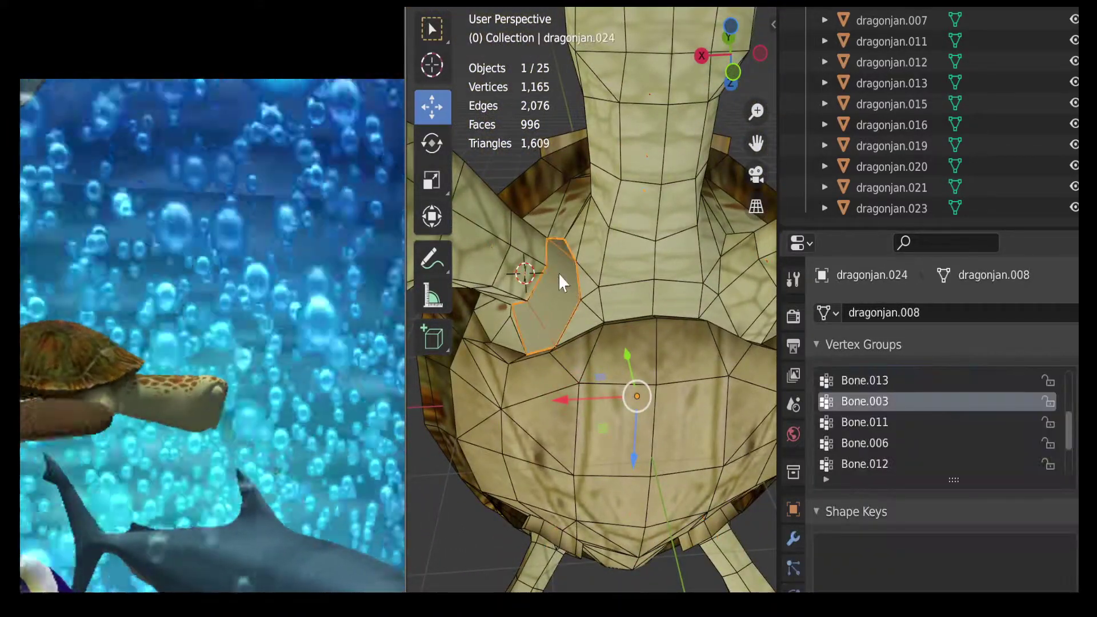
click(523, 270)
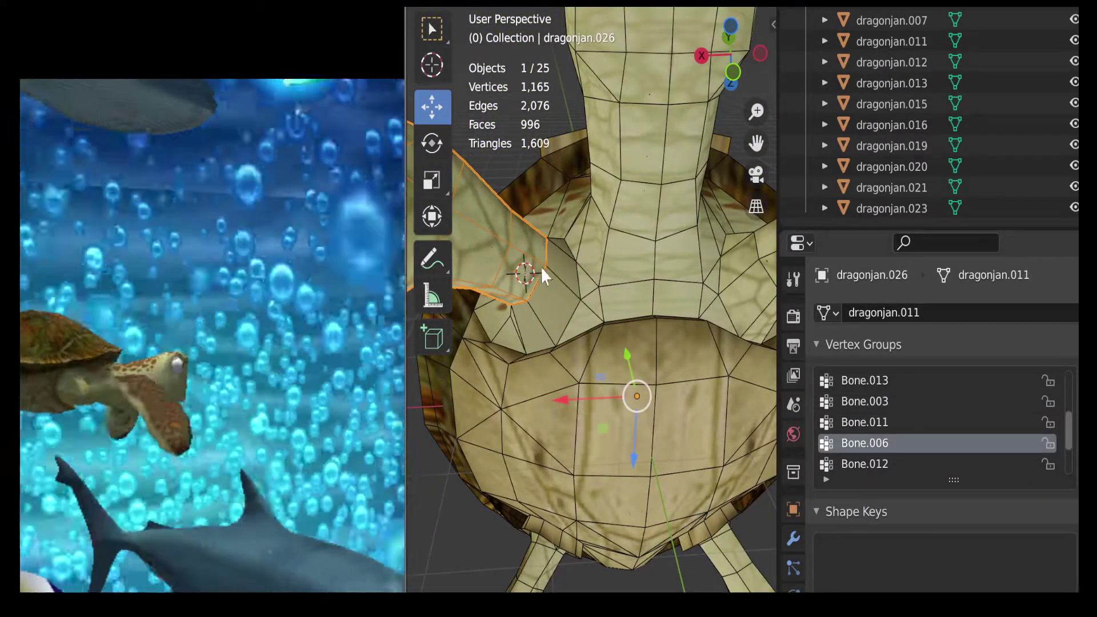
click(553, 283)
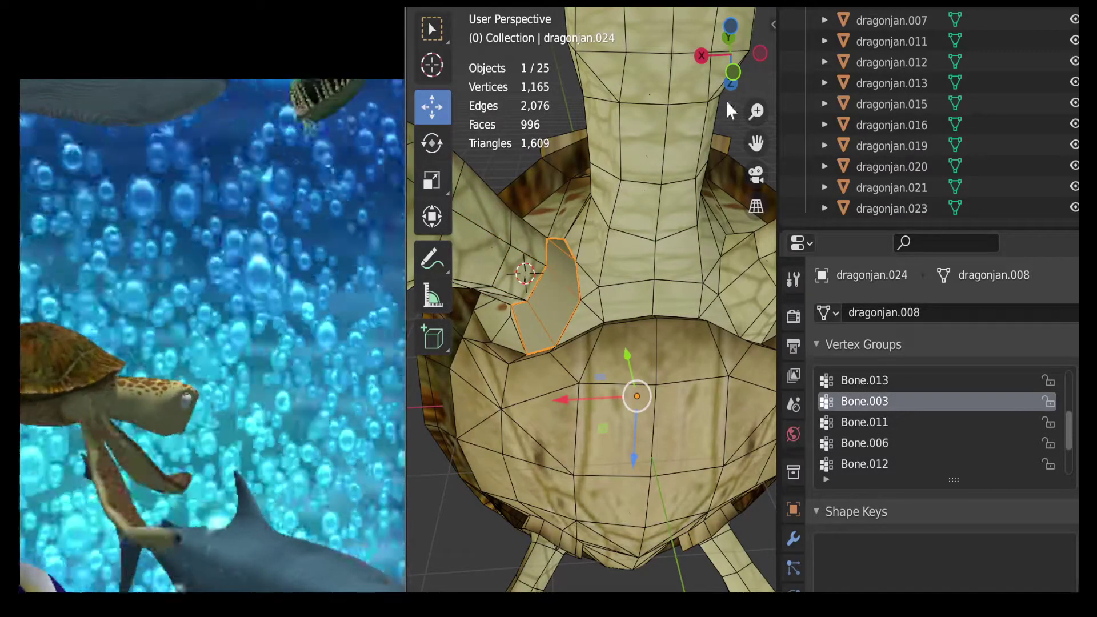
drag(742, 58, 713, 52)
scroll(614, 166, up, 3)
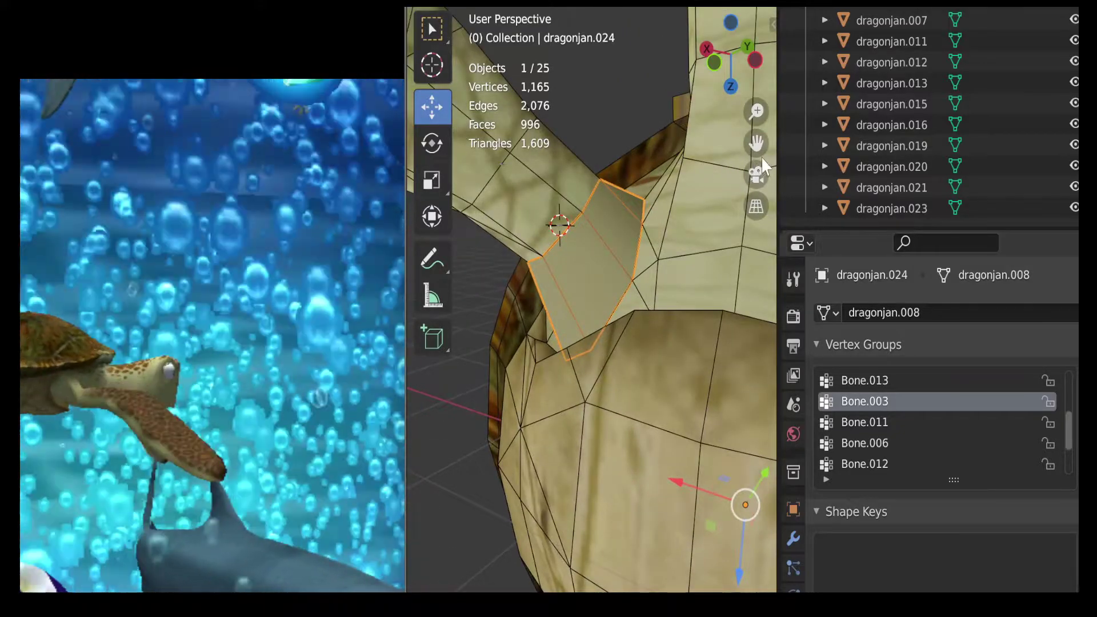
drag(754, 142, 773, 243)
scroll(730, 170, up, 1)
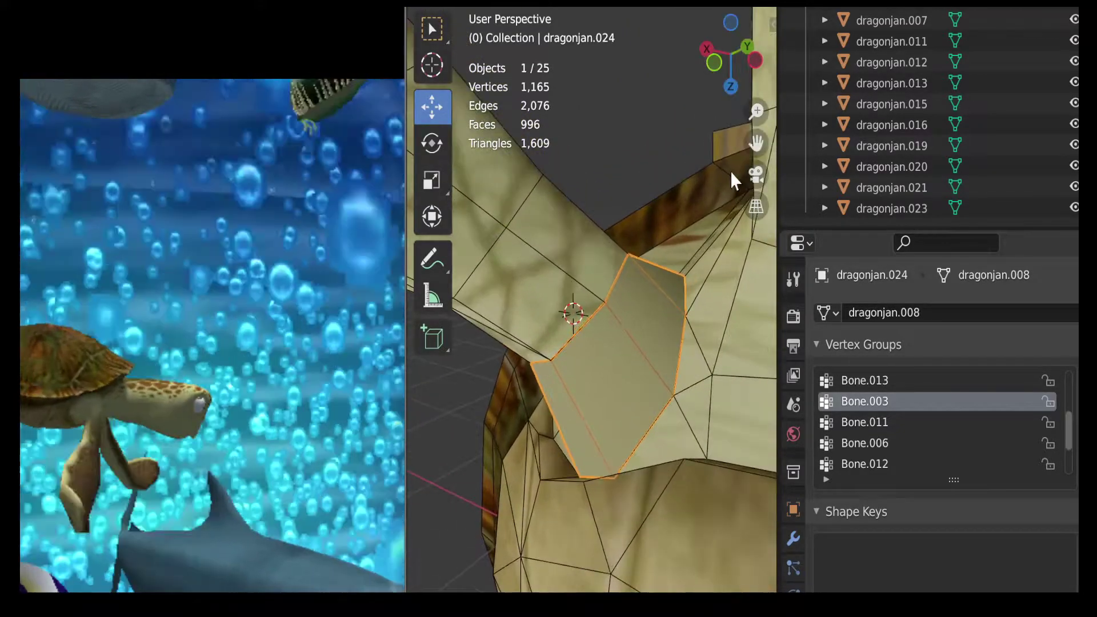
scroll(627, 272, down, 1)
drag(716, 86, 772, 98)
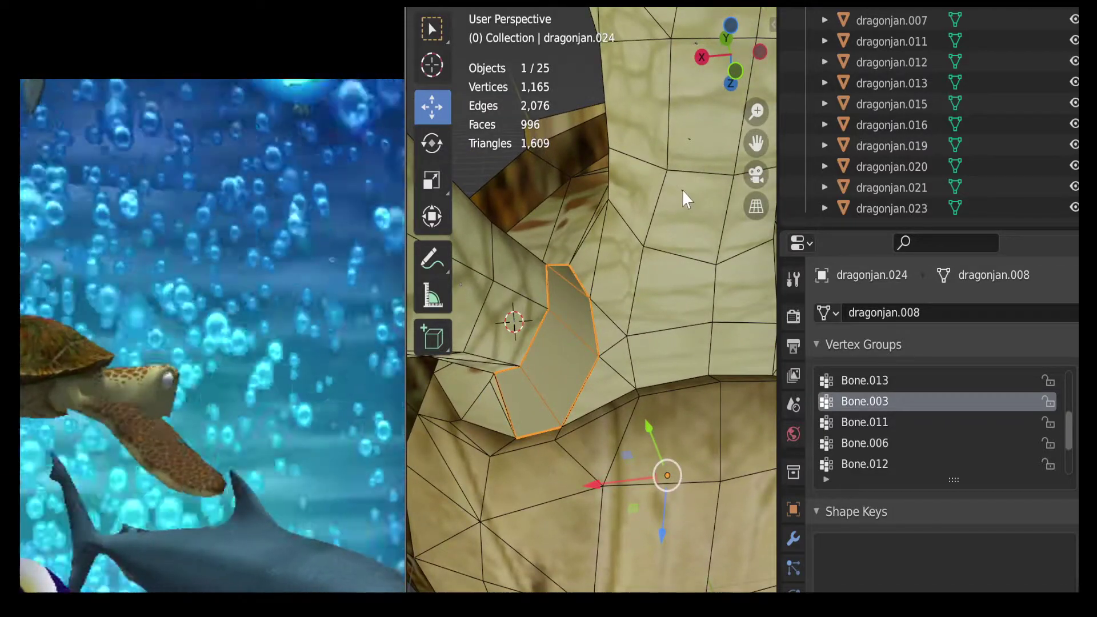
Step: Select the armature, make the next bone out along the flipper active in Pose Mode, and return to Object Mode
click(681, 190)
click(451, 5)
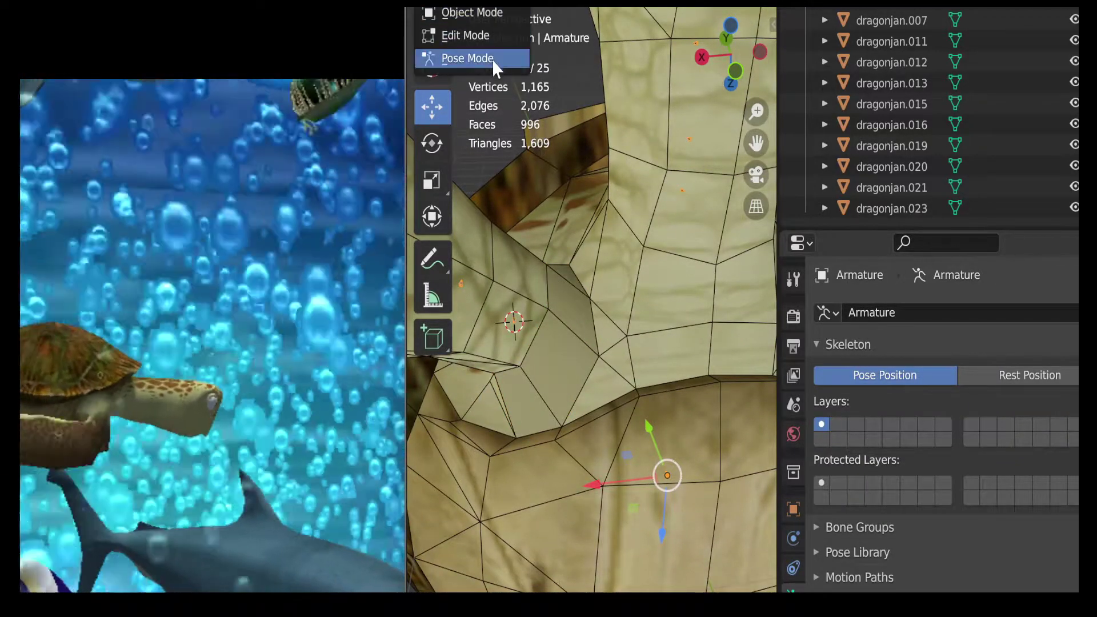
click(490, 60)
drag(730, 54, 654, 37)
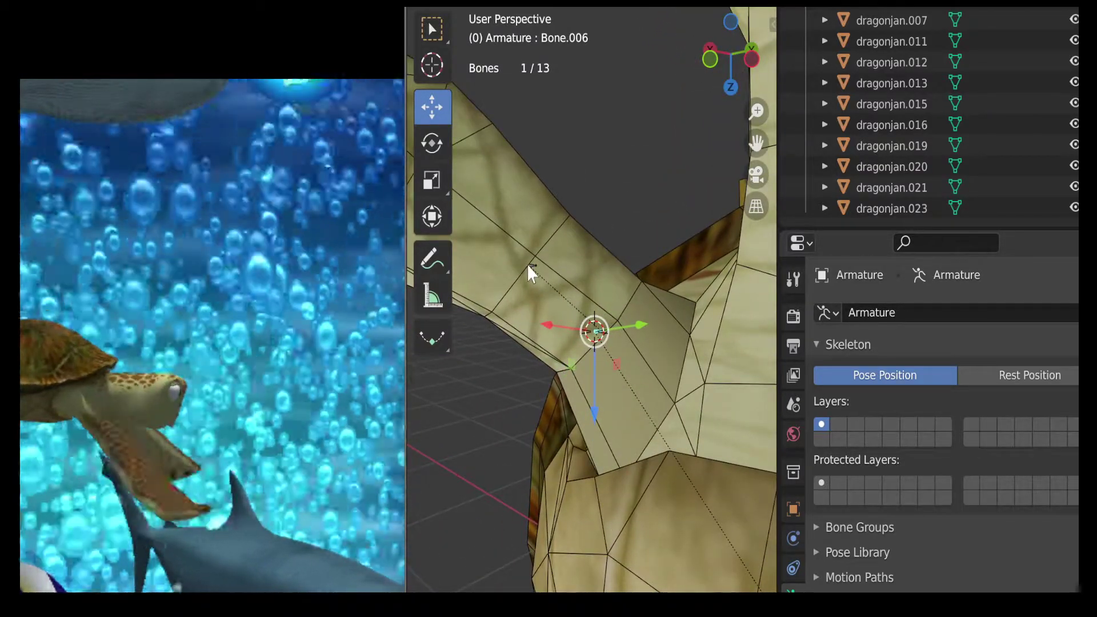
click(528, 265)
click(469, 4)
click(487, 12)
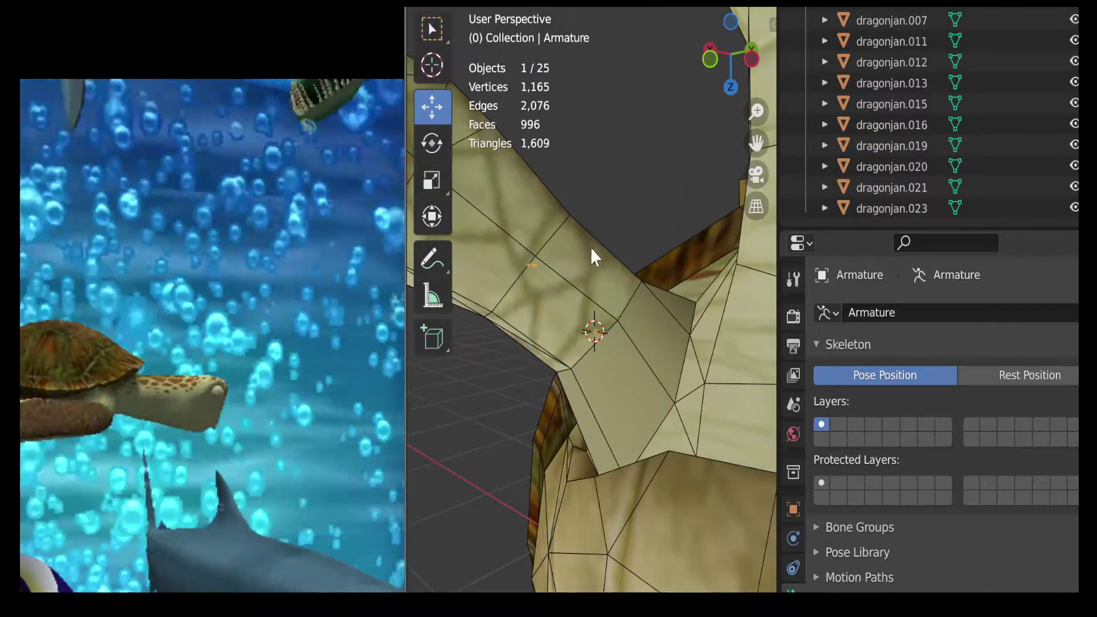
Step: Select the flipper mesh dragonjan.026 with its Bone.012 vertex group active and switch it to Weight Paint mode
click(588, 270)
click(895, 464)
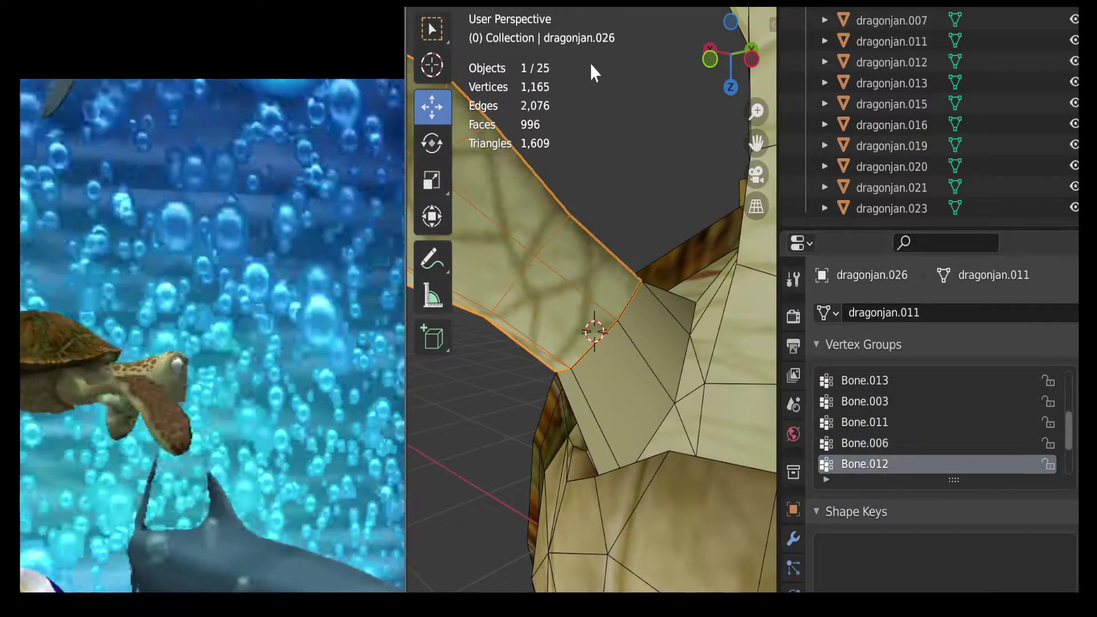
click(468, 4)
click(493, 105)
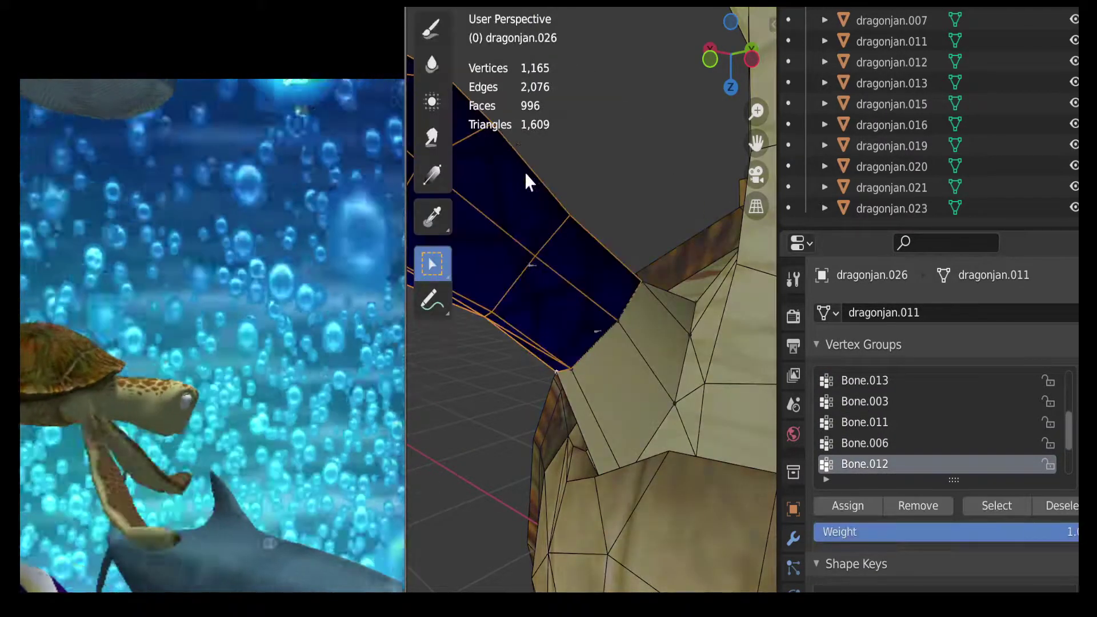
Step: Assign the second row of vertices from the flipper's body-side end to the Bone.012 vertex group and return to Object Mode
click(535, 256)
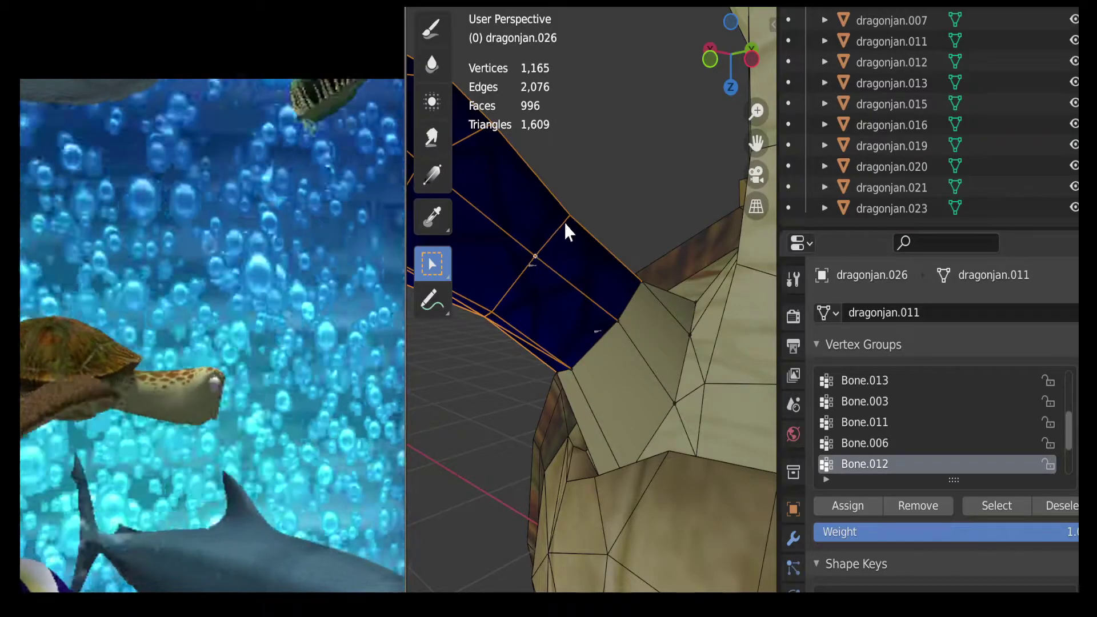
shift+click(569, 216)
shift+click(492, 312)
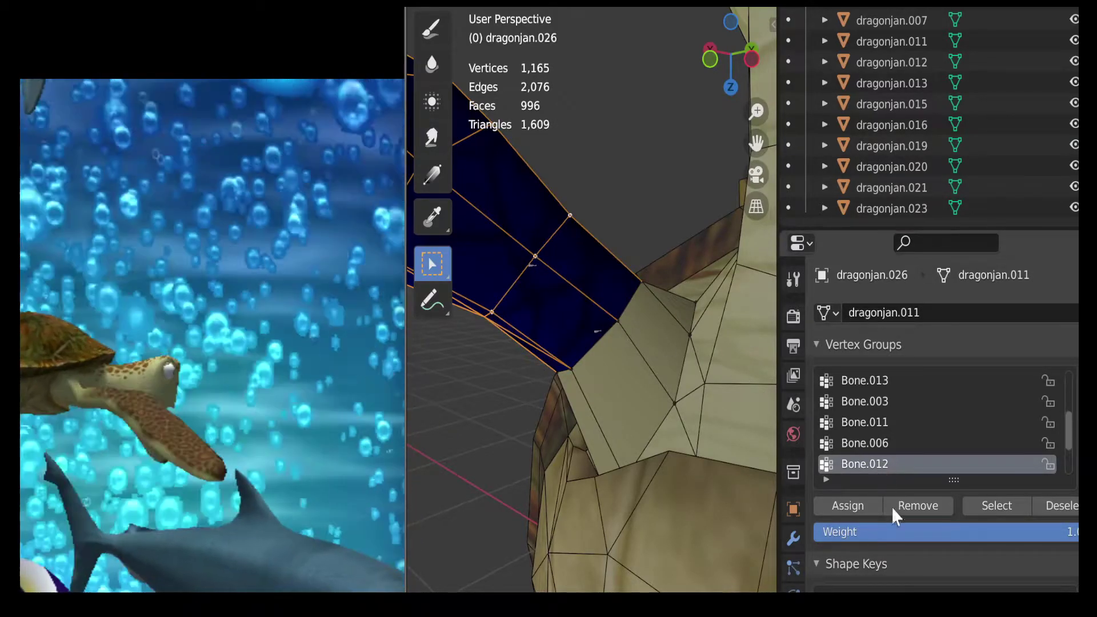
click(871, 505)
scroll(673, 158, down, 2)
drag(729, 49, 885, 54)
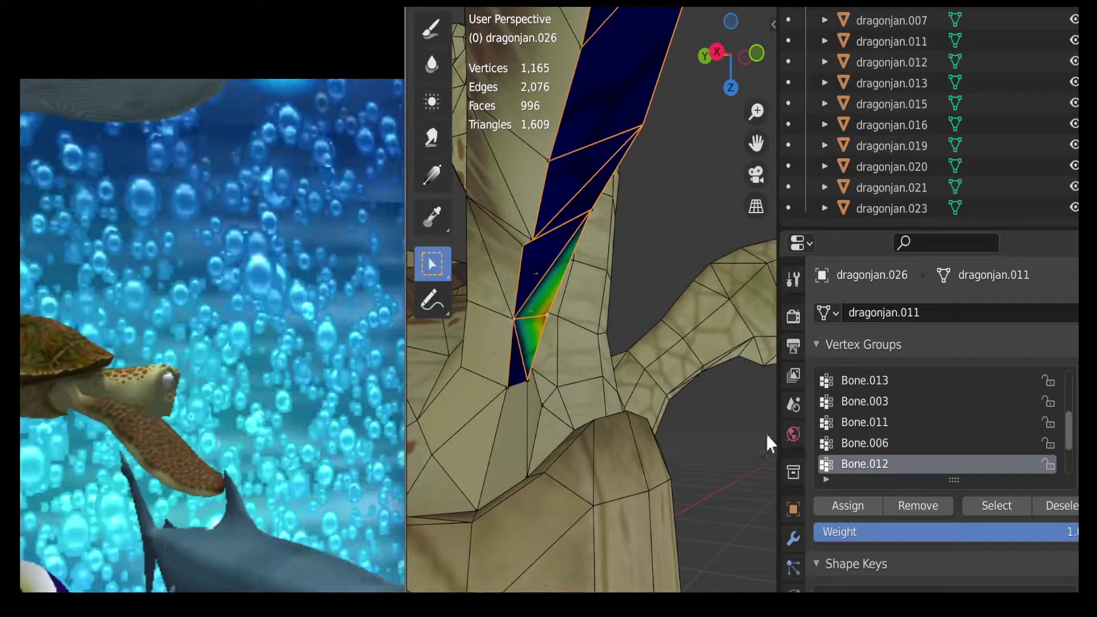
click(834, 504)
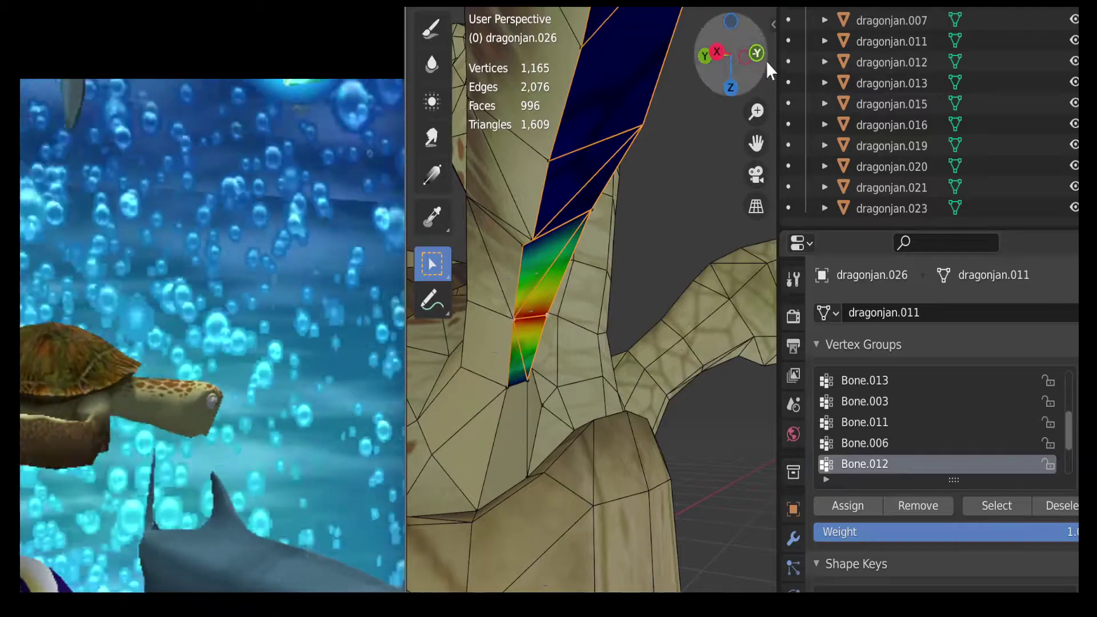
drag(719, 53, 684, 92)
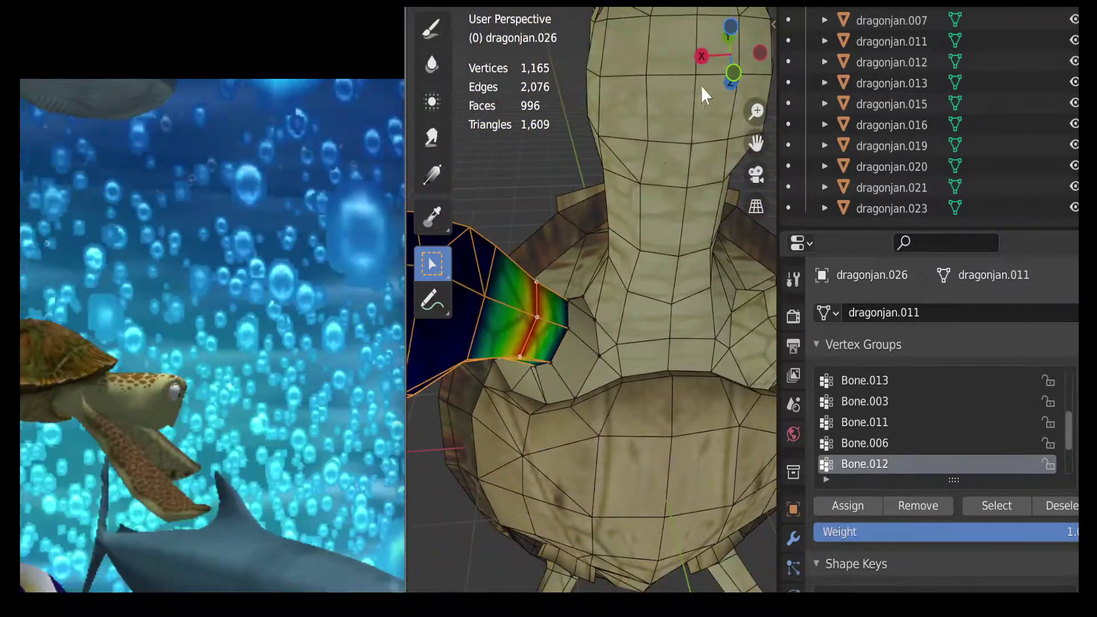
drag(753, 146, 897, 167)
drag(735, 76, 619, 78)
click(491, 5)
click(487, 11)
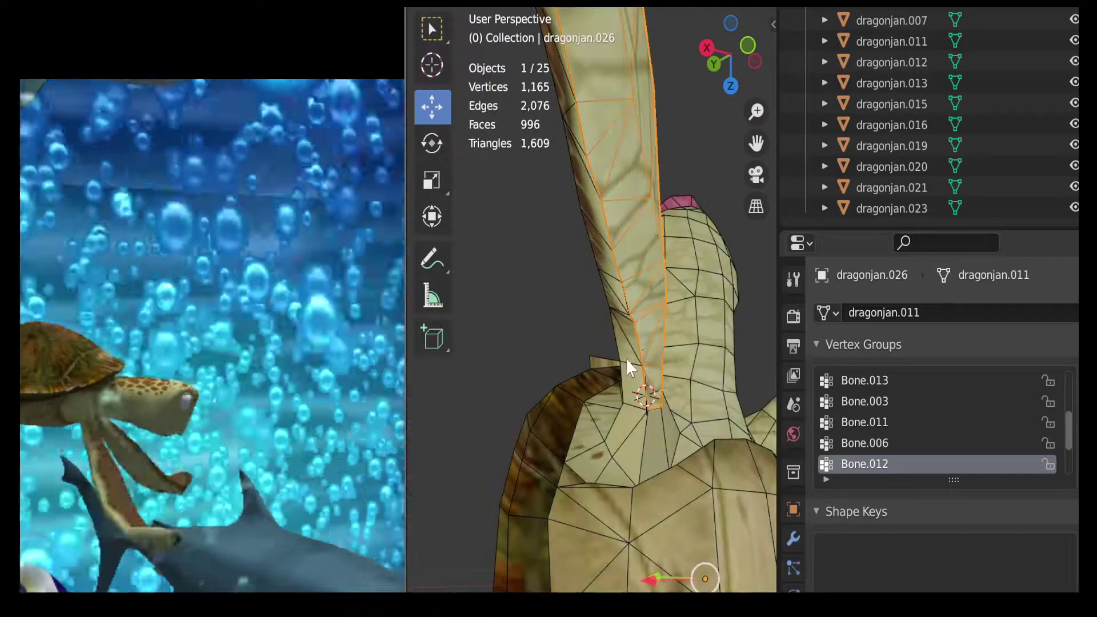
Step: Parent the flipper's other-side mesh dragonjan.007 to the armature from Pose Mode and return to Object Mode
click(626, 358)
scroll(625, 359, up, 3)
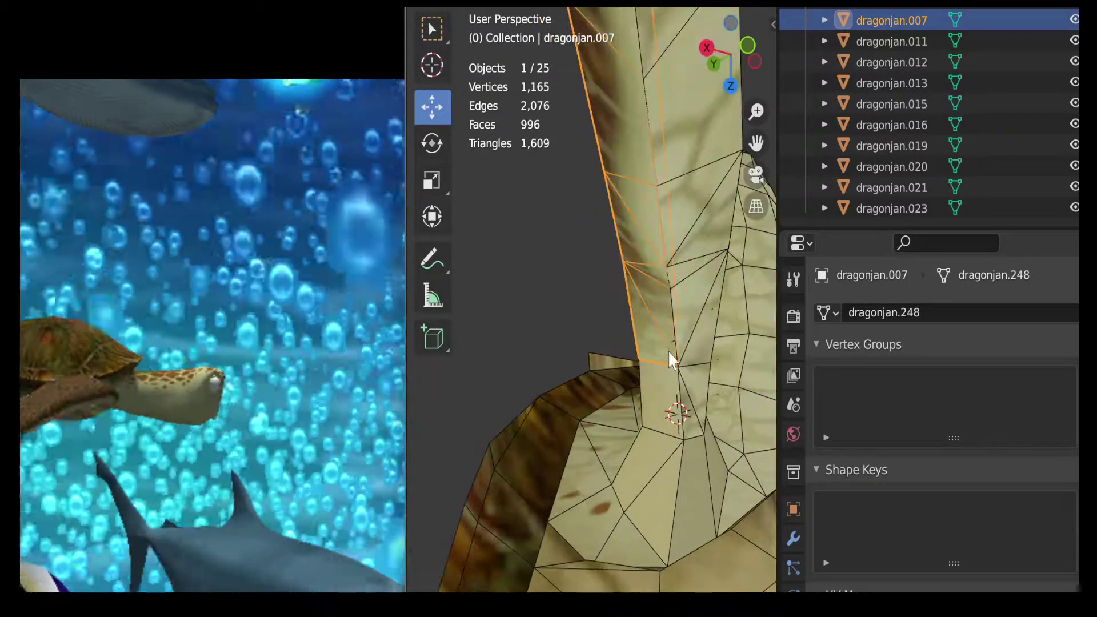
shift+click(673, 340)
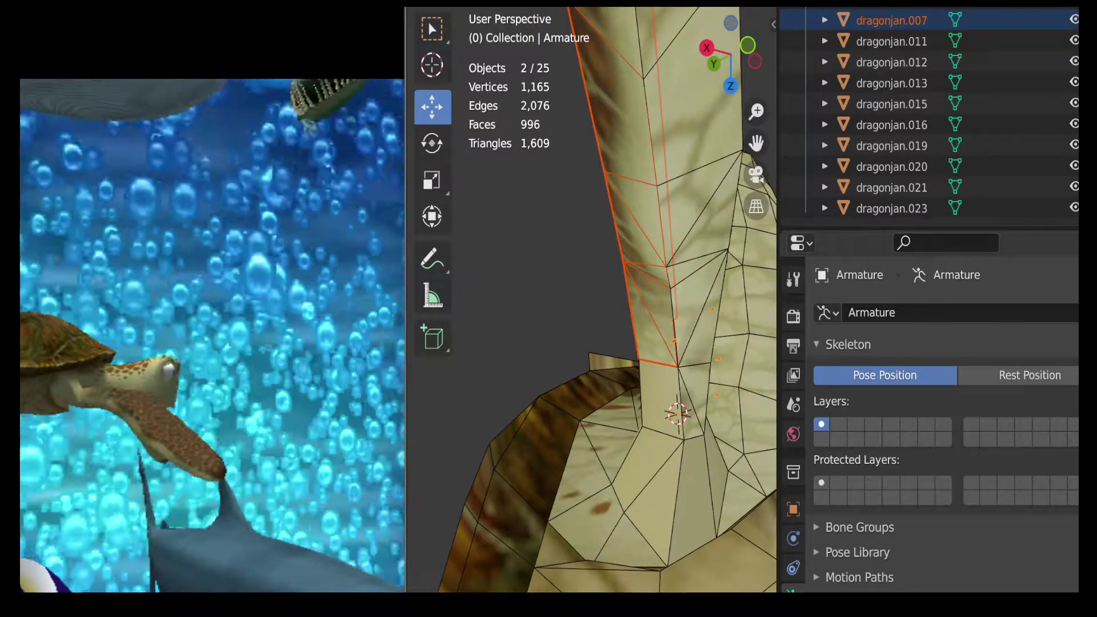
click(487, 7)
click(475, 57)
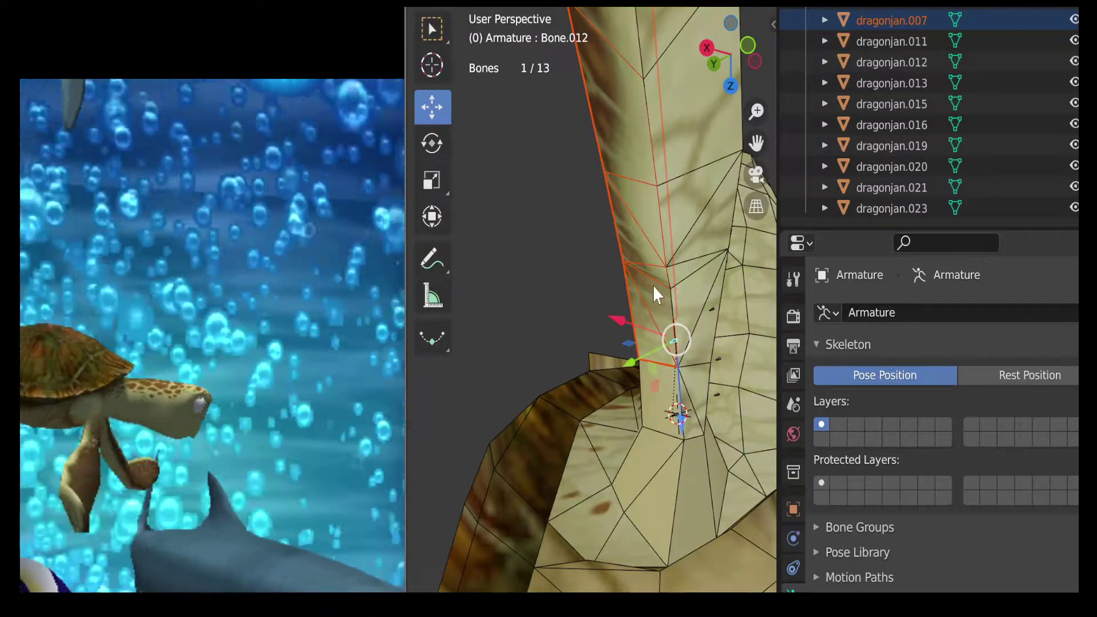
key(ctrl+p)
click(652, 285)
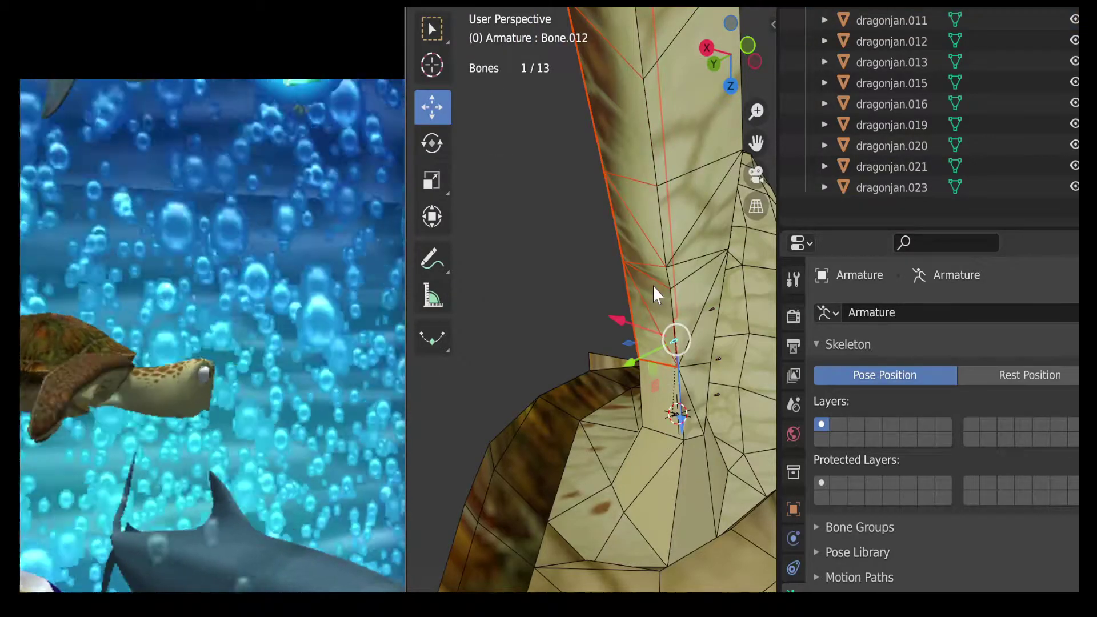
drag(743, 33, 883, 65)
click(468, 8)
click(467, 15)
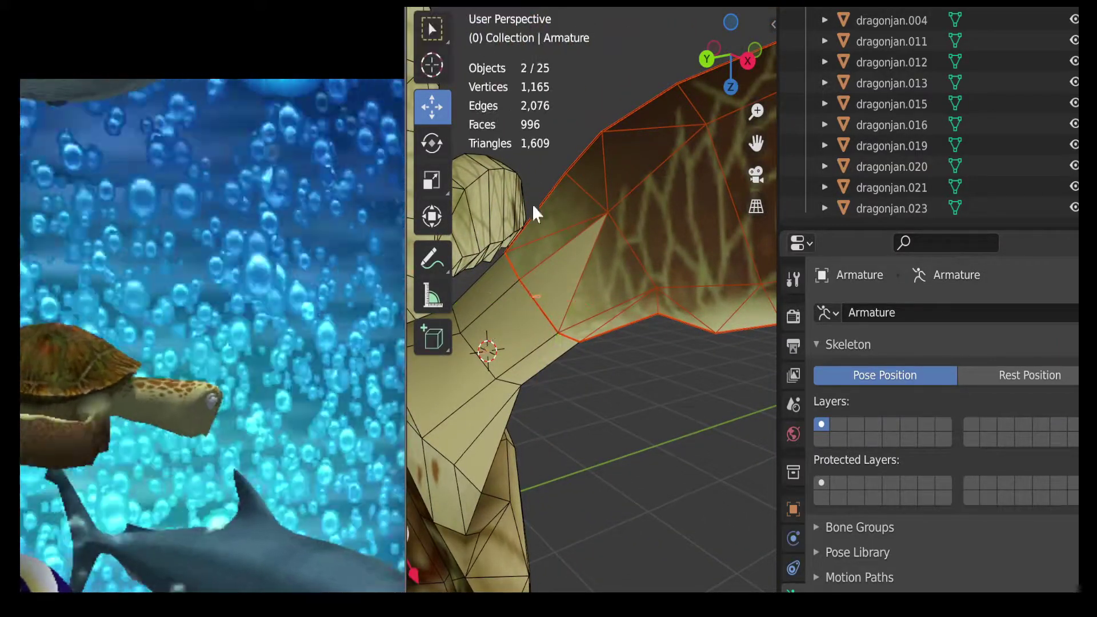
Step: Select the flipper mesh dragonjan.007, make its Bone.012 vertex group active, and switch it to Weight Paint mode
click(545, 304)
click(537, 293)
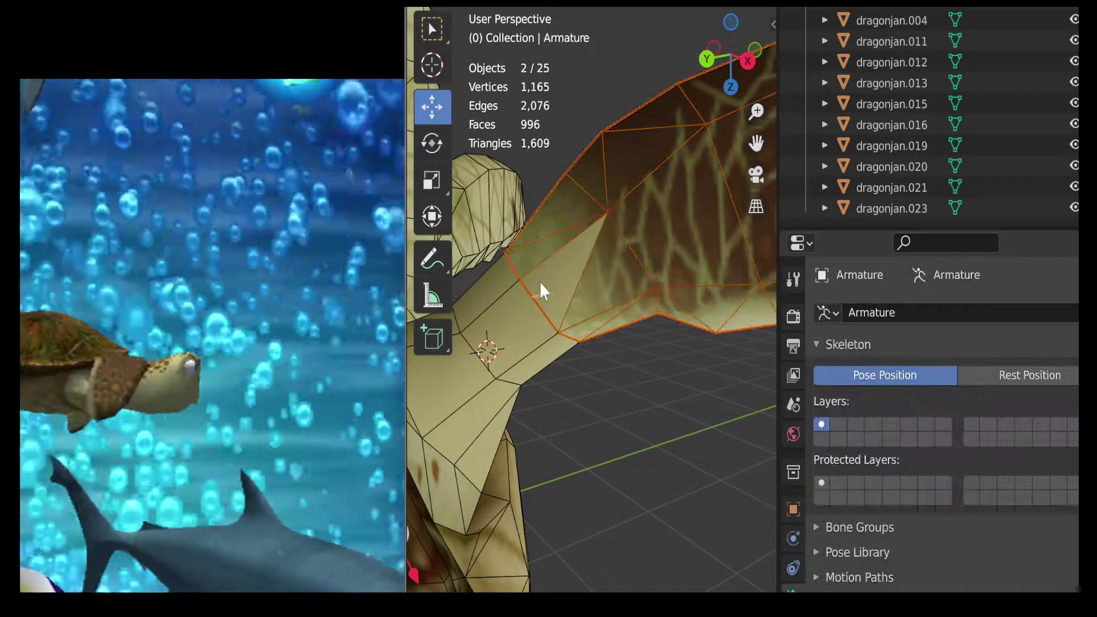
click(554, 286)
scroll(866, 422, up, 5)
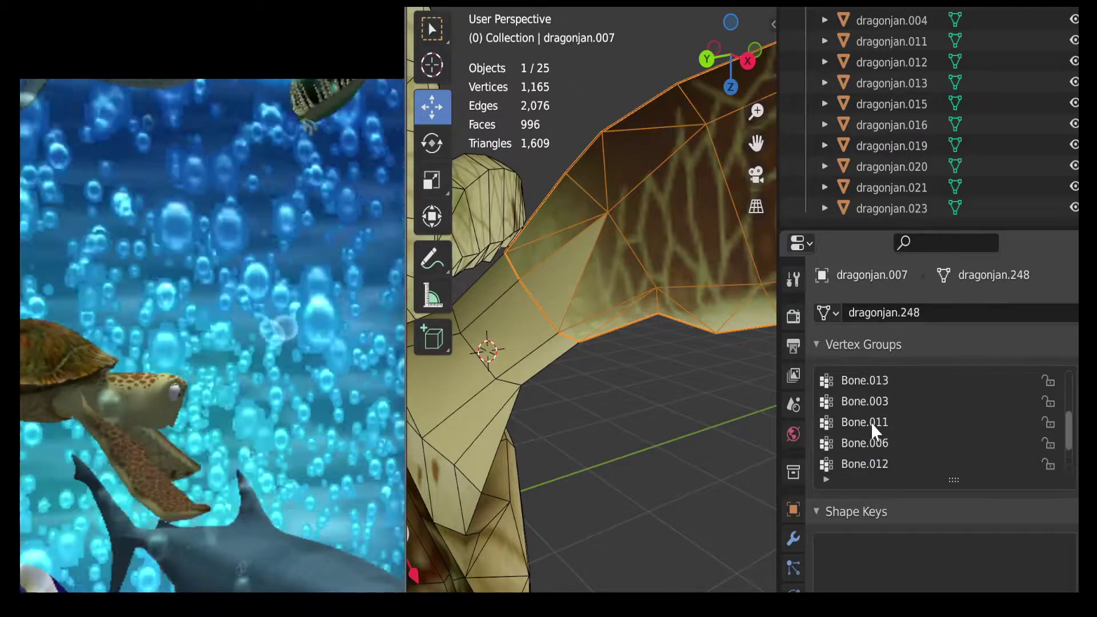
scroll(871, 423, up, 3)
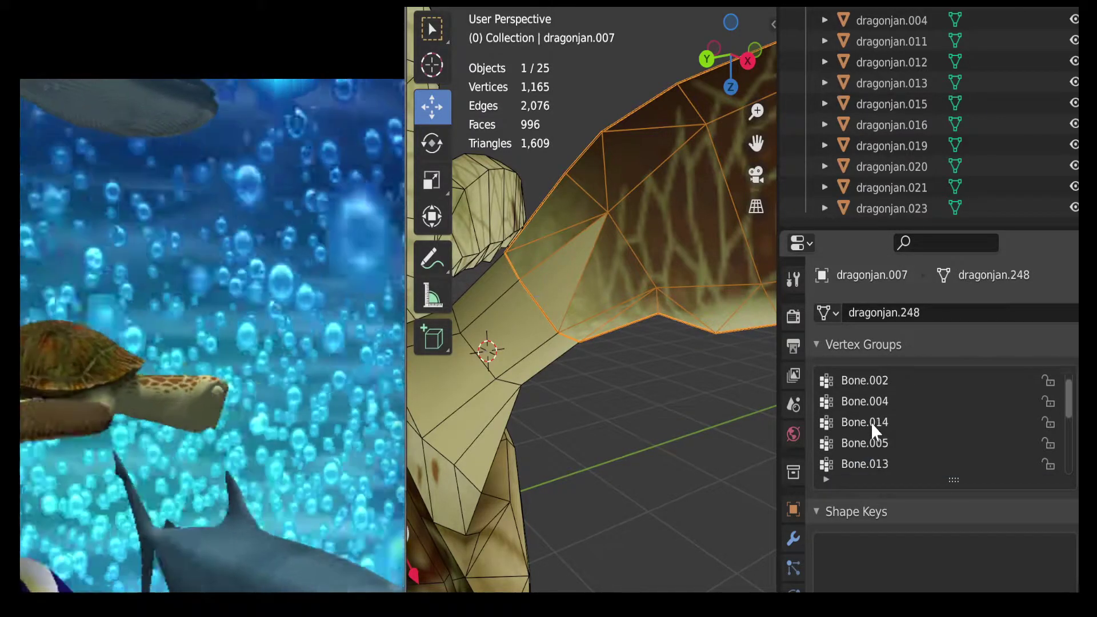
scroll(871, 423, down, 4)
scroll(871, 423, down, 2)
click(879, 445)
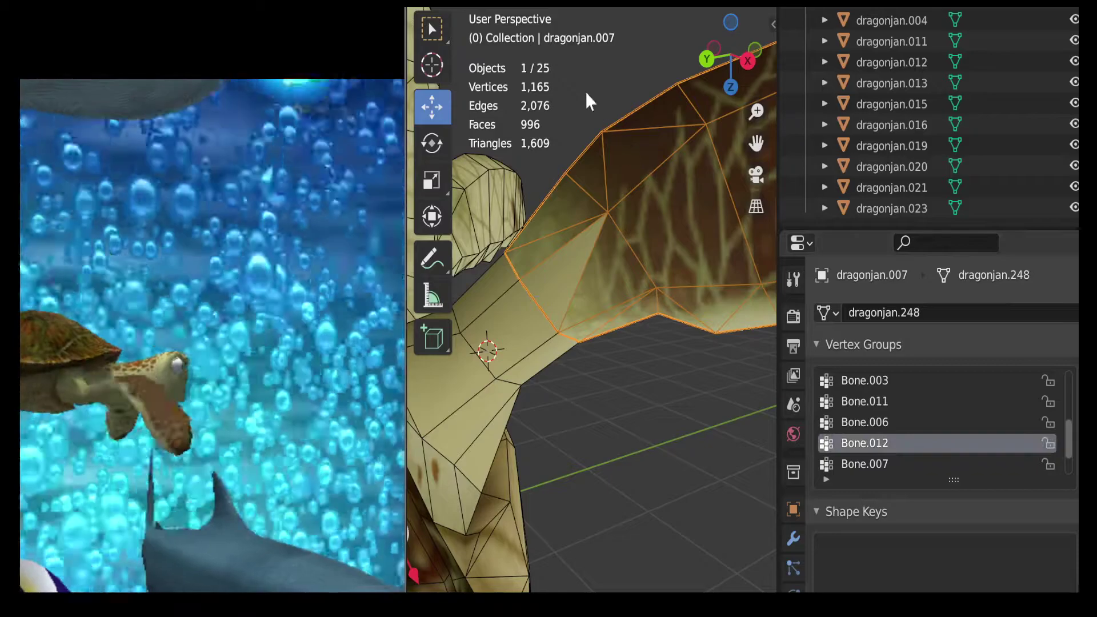
click(497, 8)
click(489, 103)
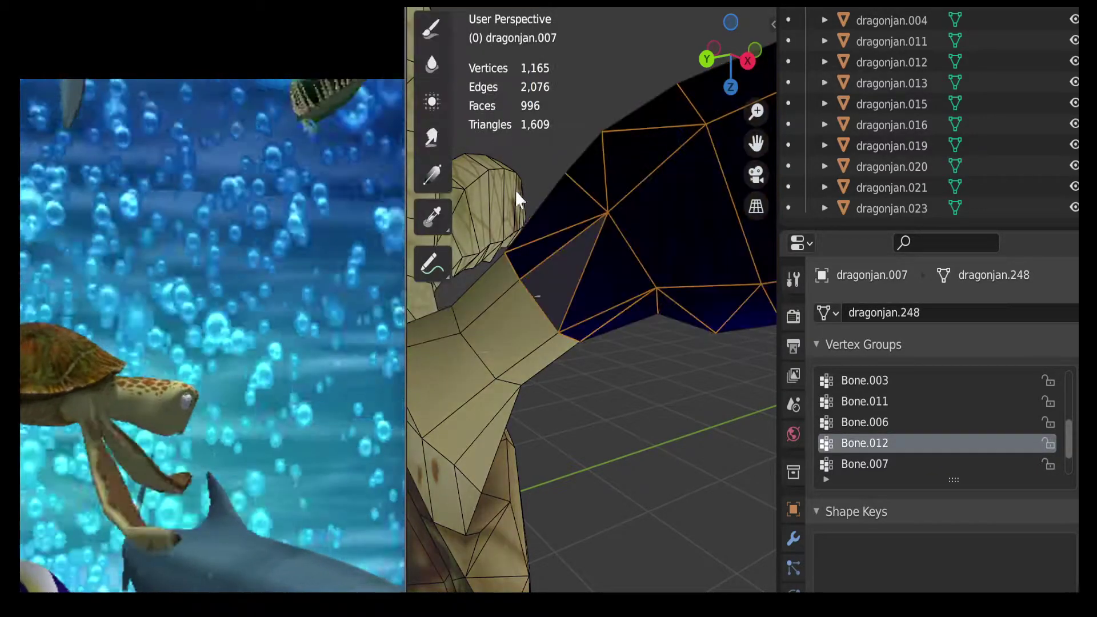
Step: Assign the row of vertices at the body-side end of dragonjan.007 to the Bone.012 vertex group and return to Object Mode
click(547, 8)
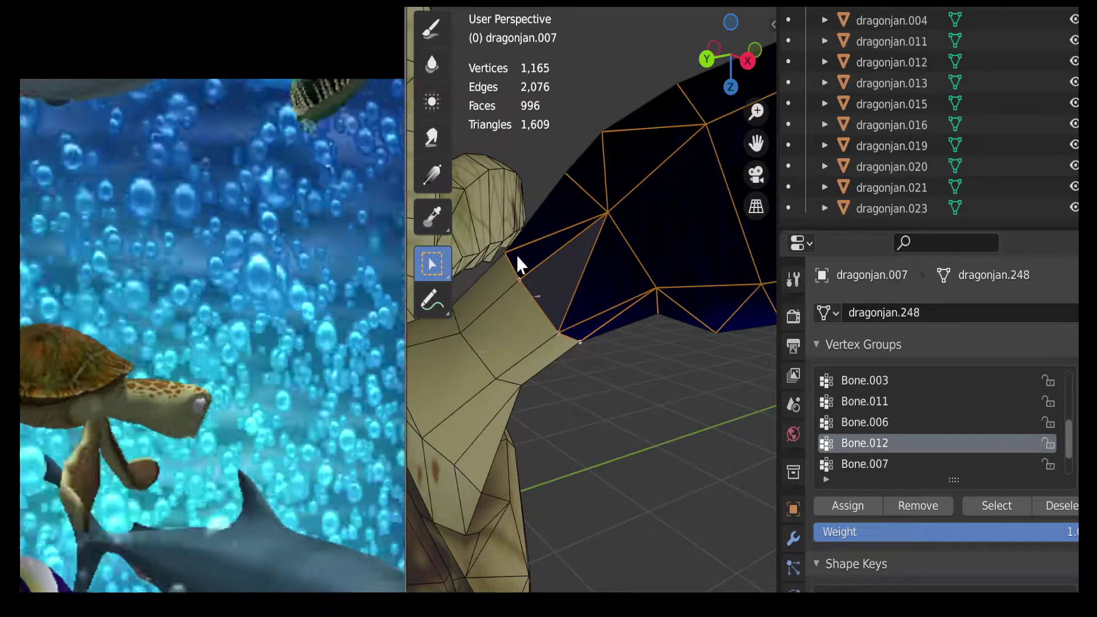
click(822, 505)
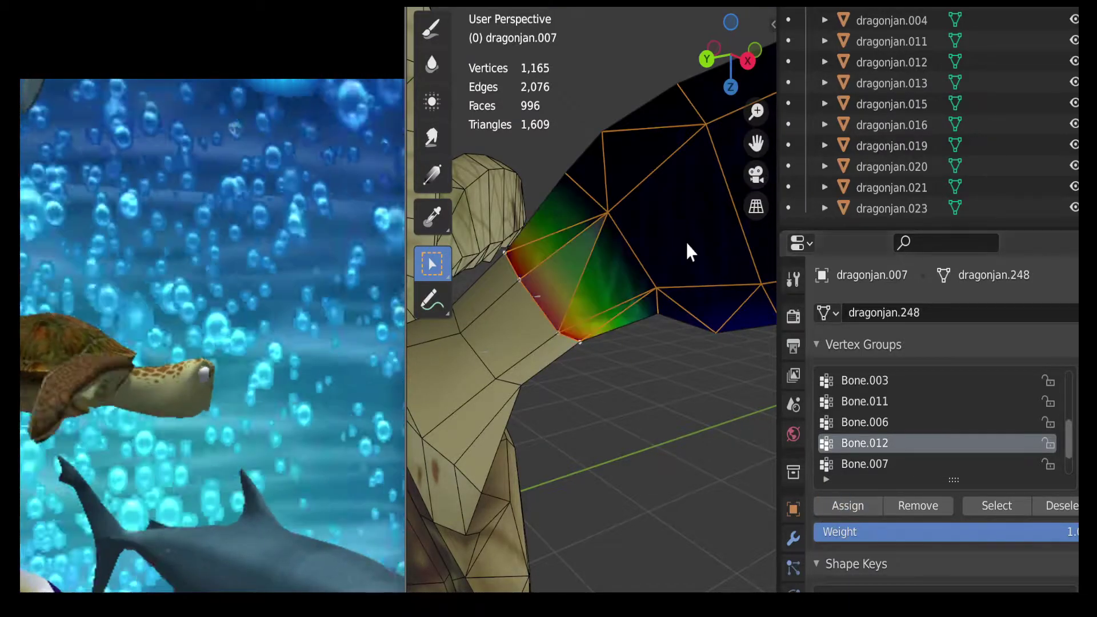
mouse_move(731, 54)
mouse_down()
mouse_move(643, 51)
mouse_move(663, 54)
mouse_move(709, 97)
mouse_move(757, 177)
mouse_move(709, 40)
mouse_move(700, 48)
mouse_move(732, 67)
mouse_move(700, 132)
mouse_move(695, 83)
mouse_move(797, 75)
mouse_move(727, 80)
mouse_move(694, 114)
mouse_up()
click(732, 68)
key(KP_1)
scroll(633, 214, up, 2)
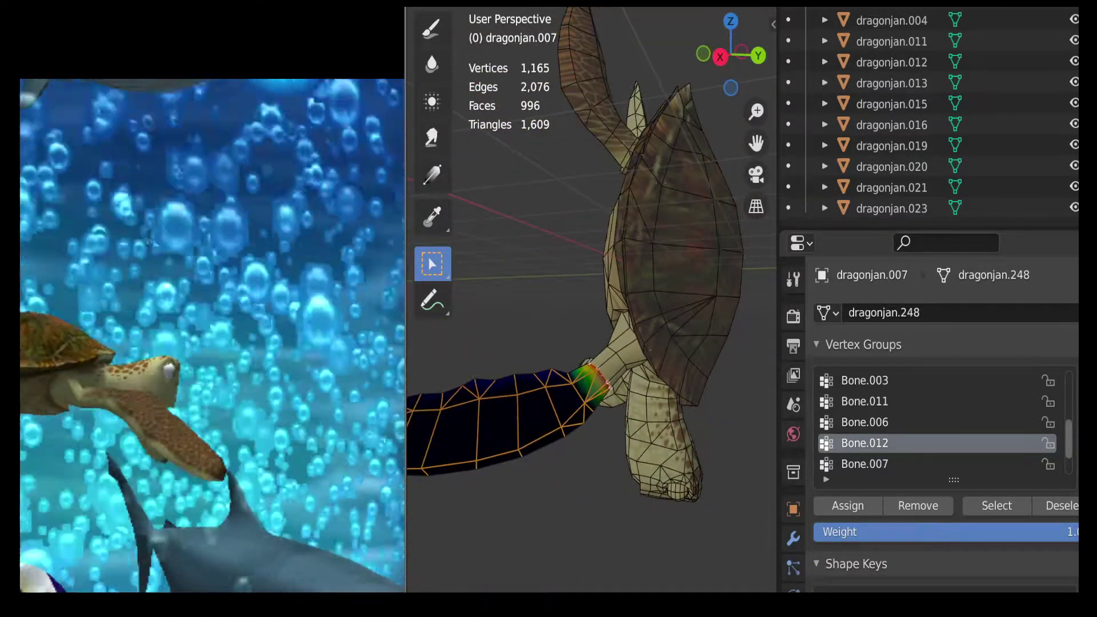
click(469, 8)
click(485, 14)
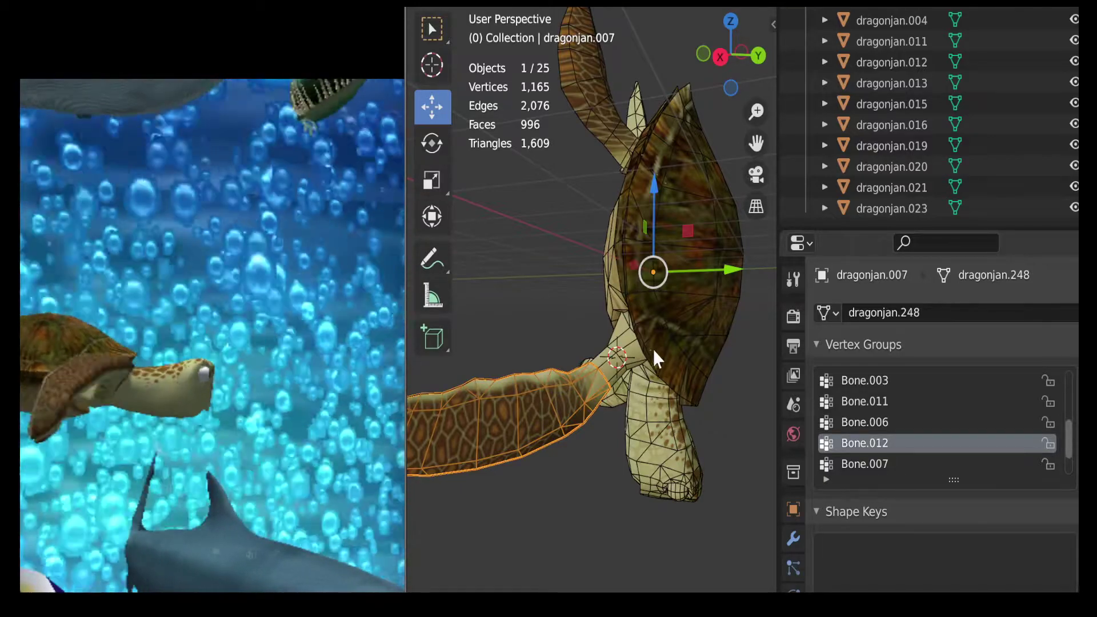
Step: Make the armature's shoulder bone Bone.006 active in Pose Mode, test its rotation without keeping it, and return to Object Mode
click(652, 352)
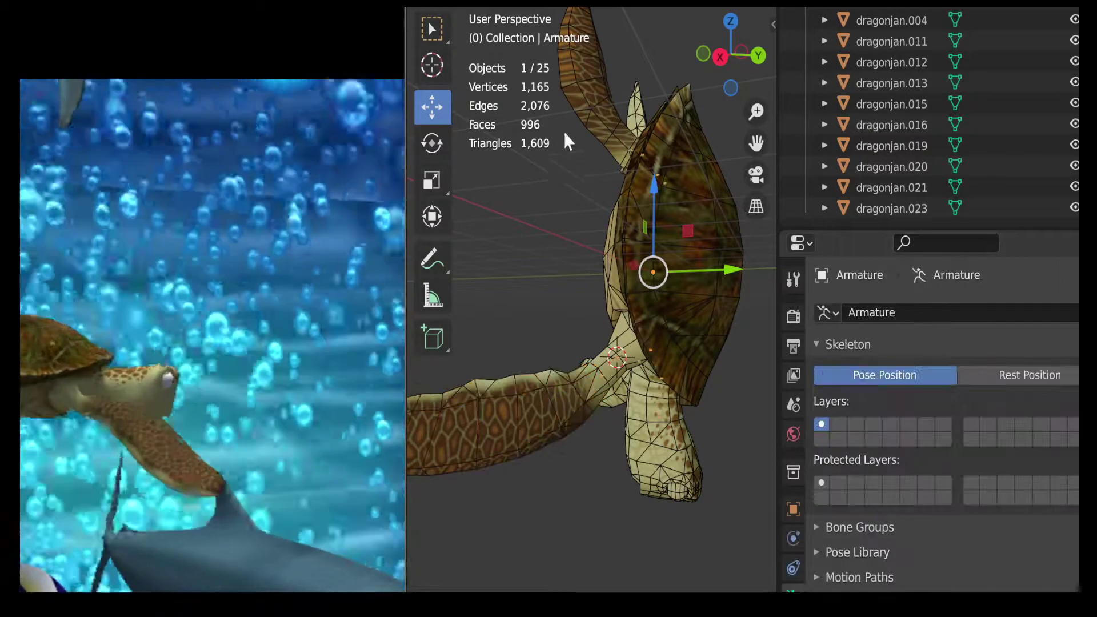
click(506, 9)
click(490, 55)
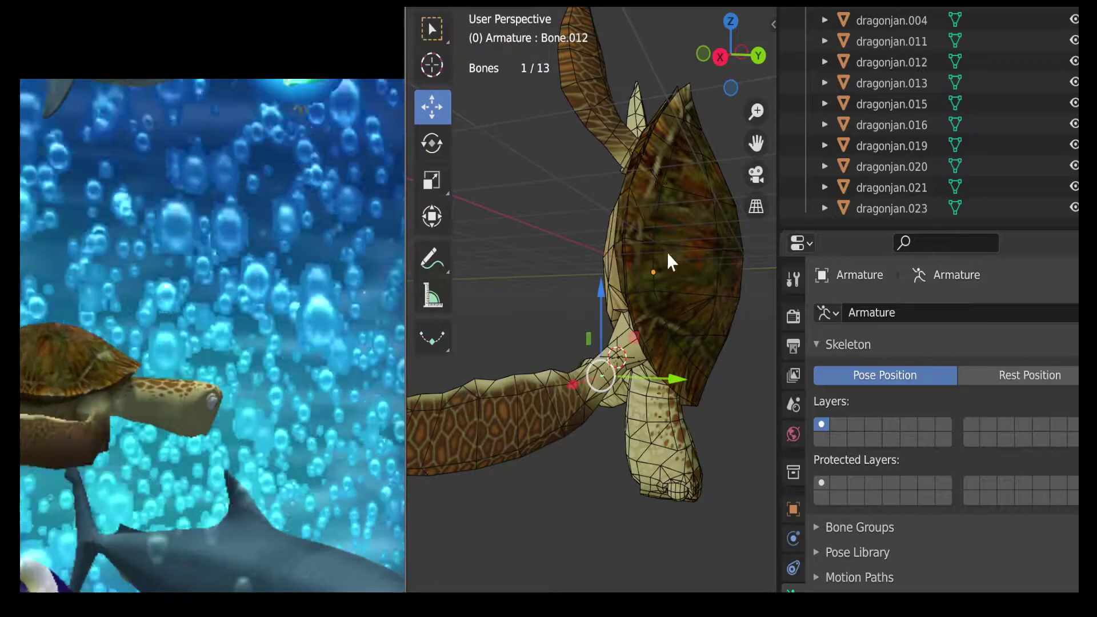
click(627, 365)
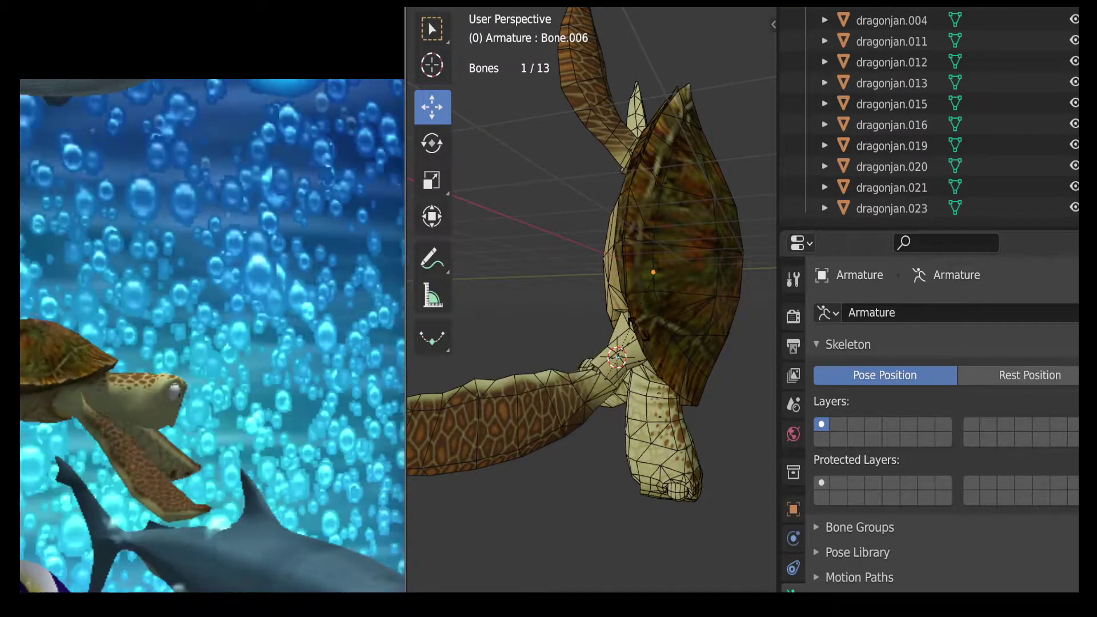
click(632, 323)
scroll(632, 324, up, 10)
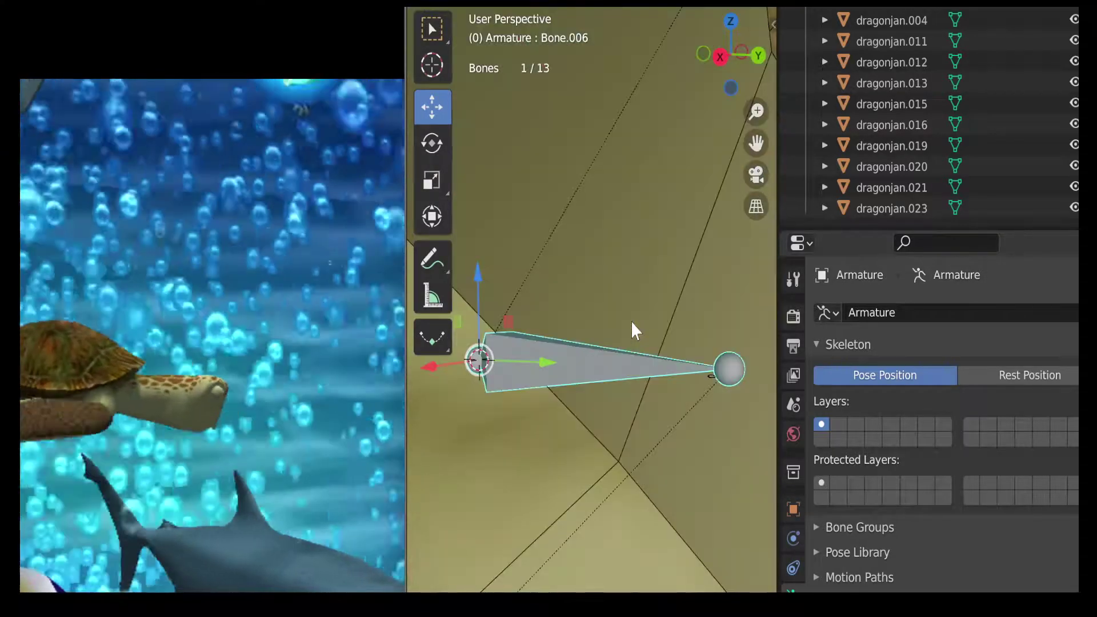
scroll(632, 324, down, 4)
scroll(633, 324, down, 4)
key(r)
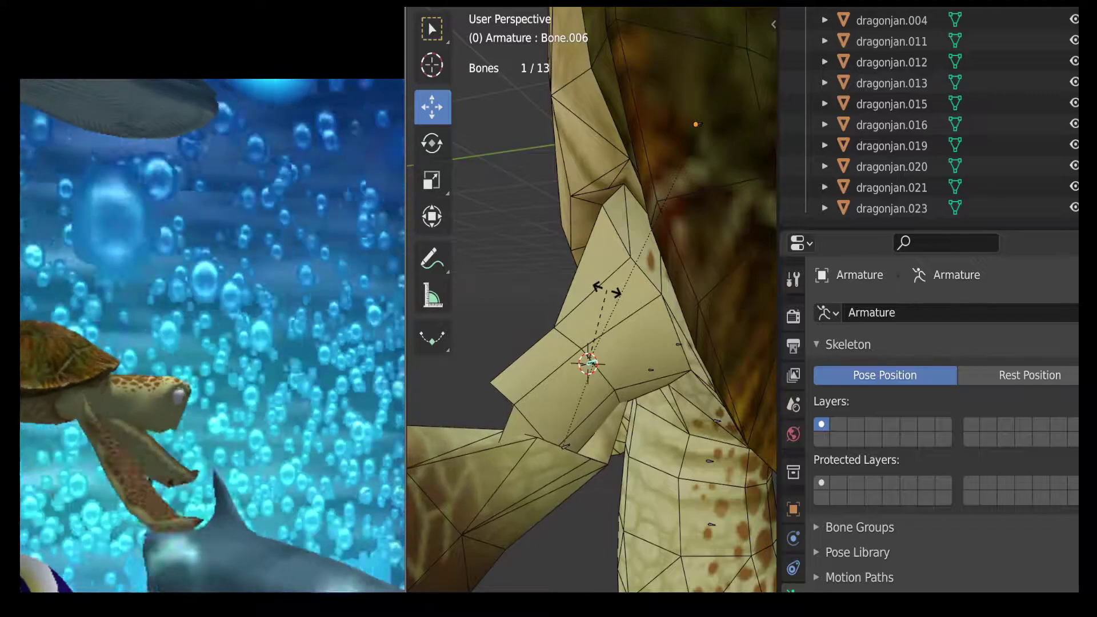
right_click(626, 335)
click(475, 1)
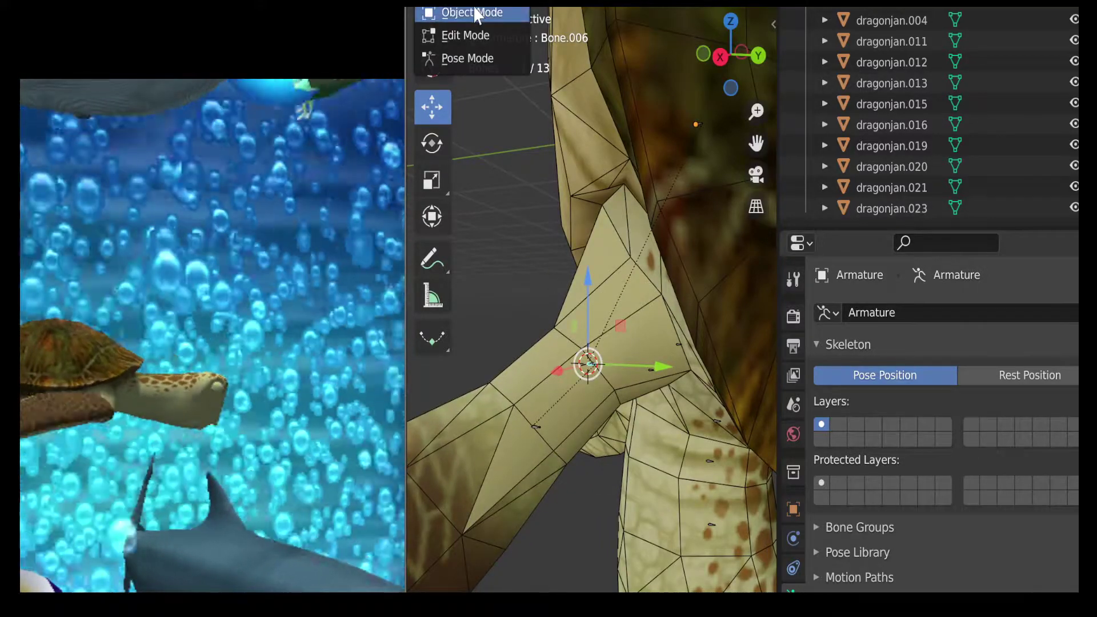
click(474, 13)
Step: Select the shoulder mesh dragonjan.006, make its Bone.006 vertex group active, and switch it to Weight Paint mode
click(578, 388)
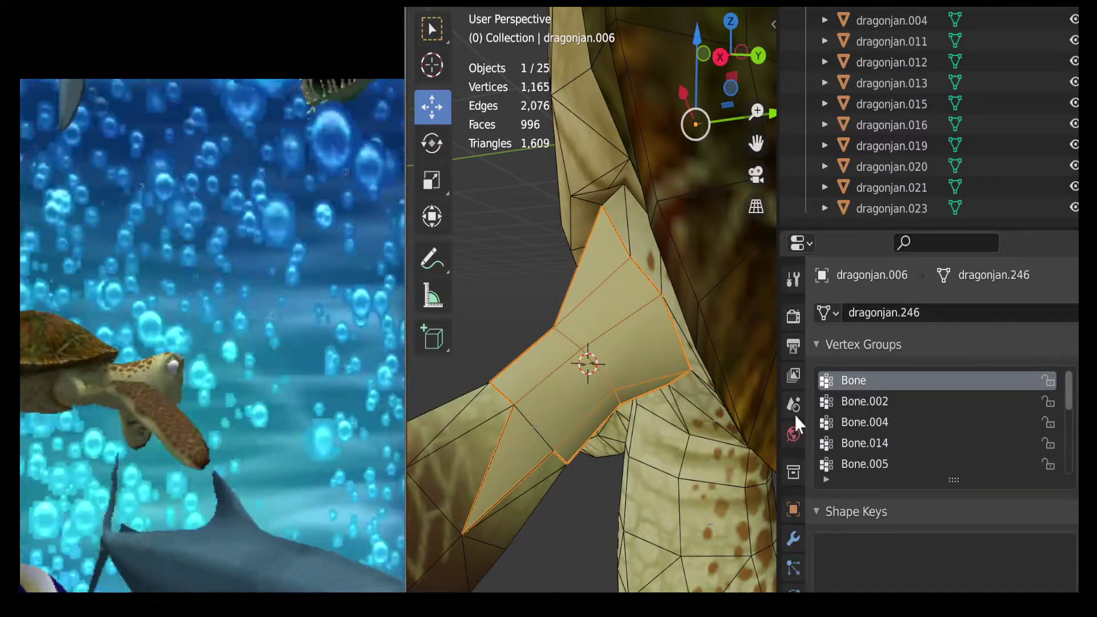
scroll(863, 423, down, 4)
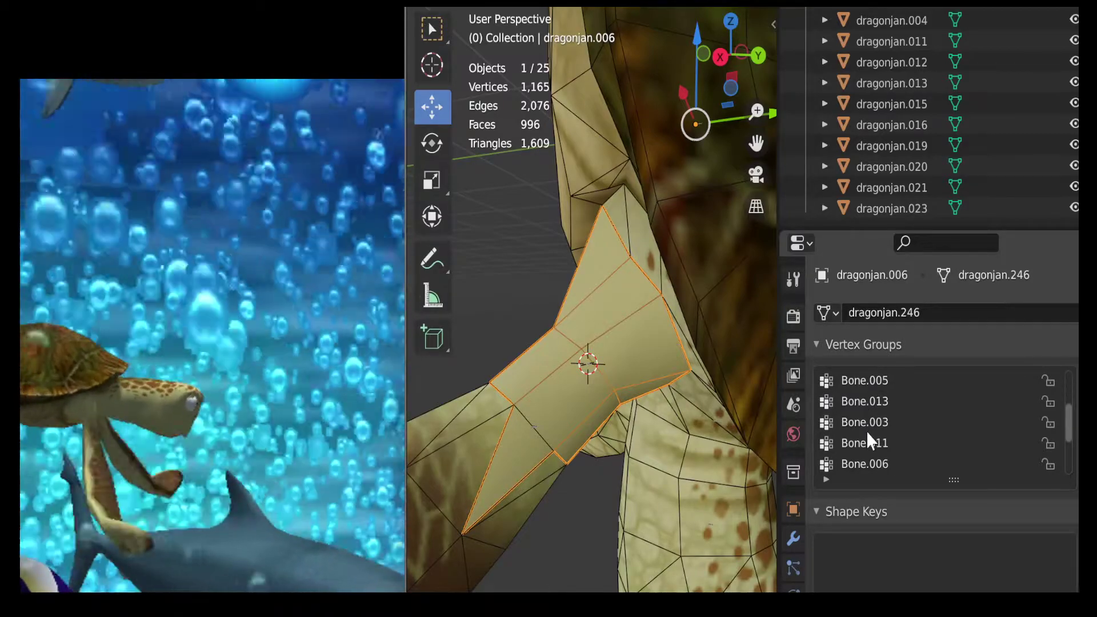
click(872, 462)
click(451, 8)
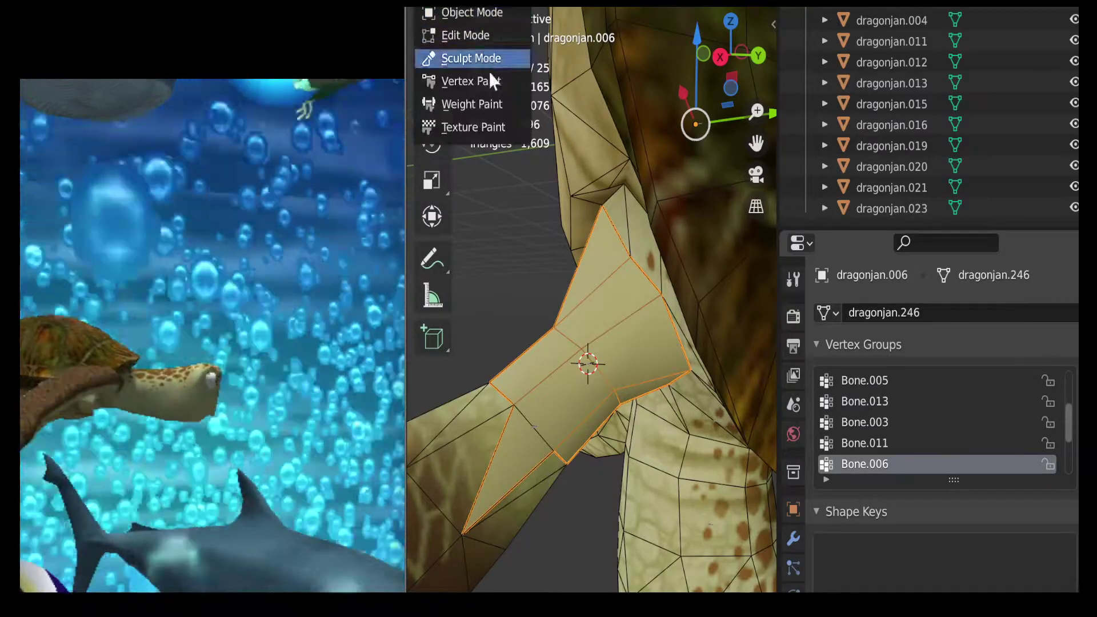
click(490, 104)
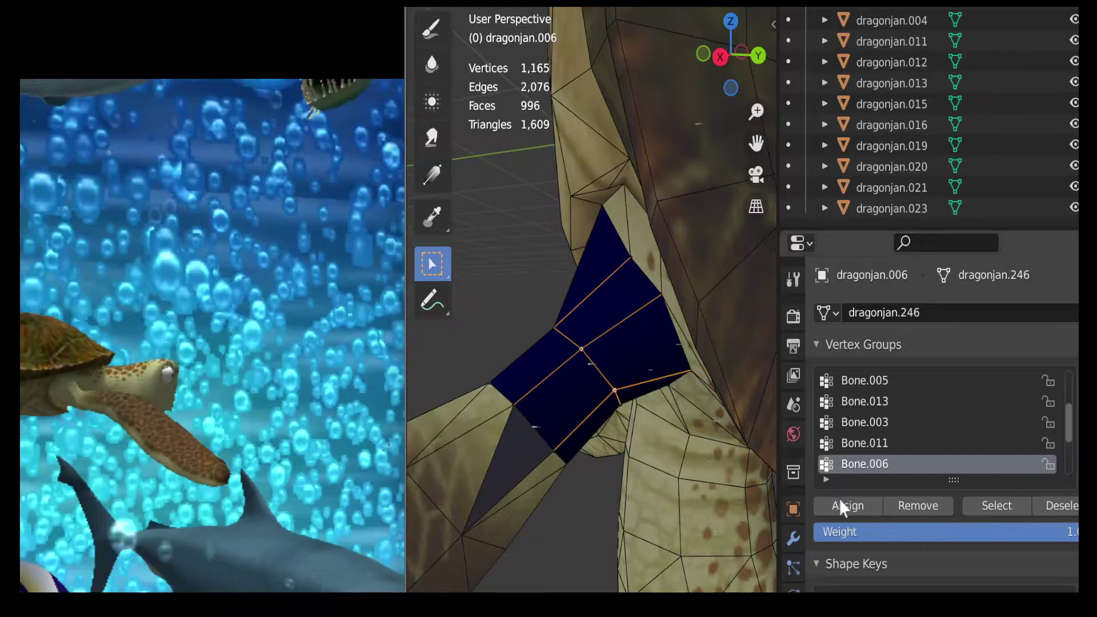
Step: Assign the ring of vertices around the middle of dragonjan.006 to the Bone.006 vertex group and return to Object Mode
click(850, 508)
drag(714, 68, 701, 140)
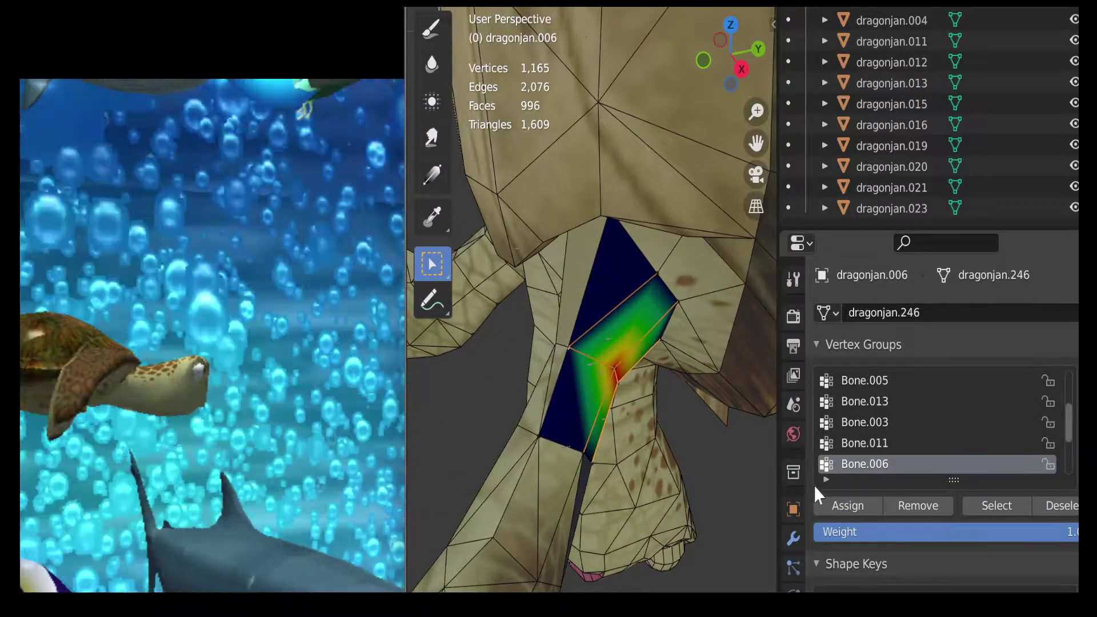
click(835, 503)
drag(686, 52, 669, 14)
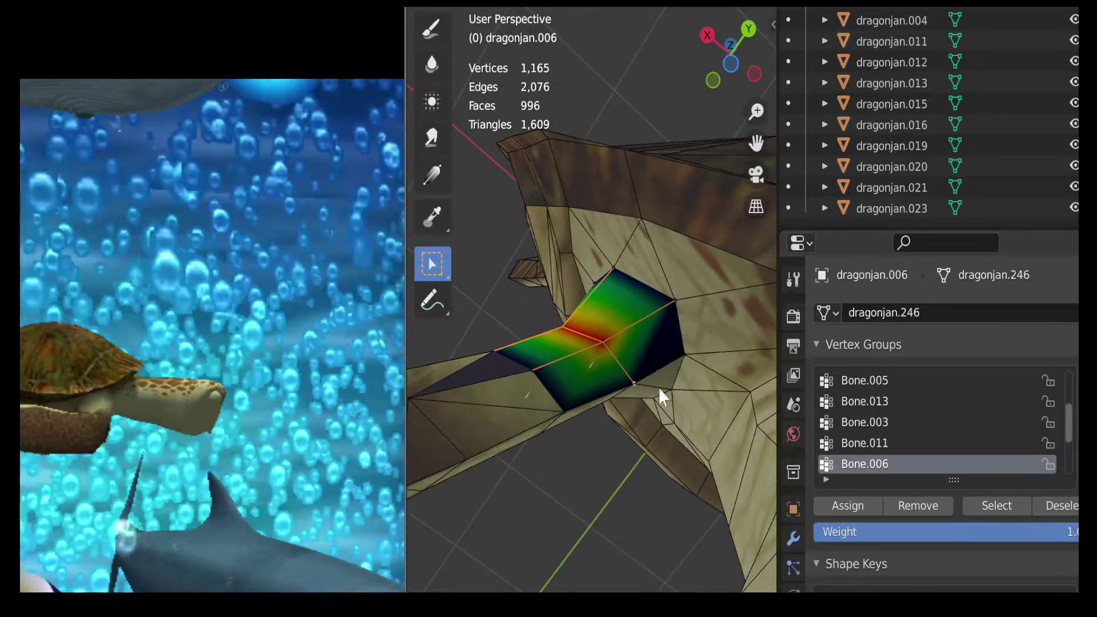
click(848, 505)
drag(726, 50, 823, 148)
click(462, 6)
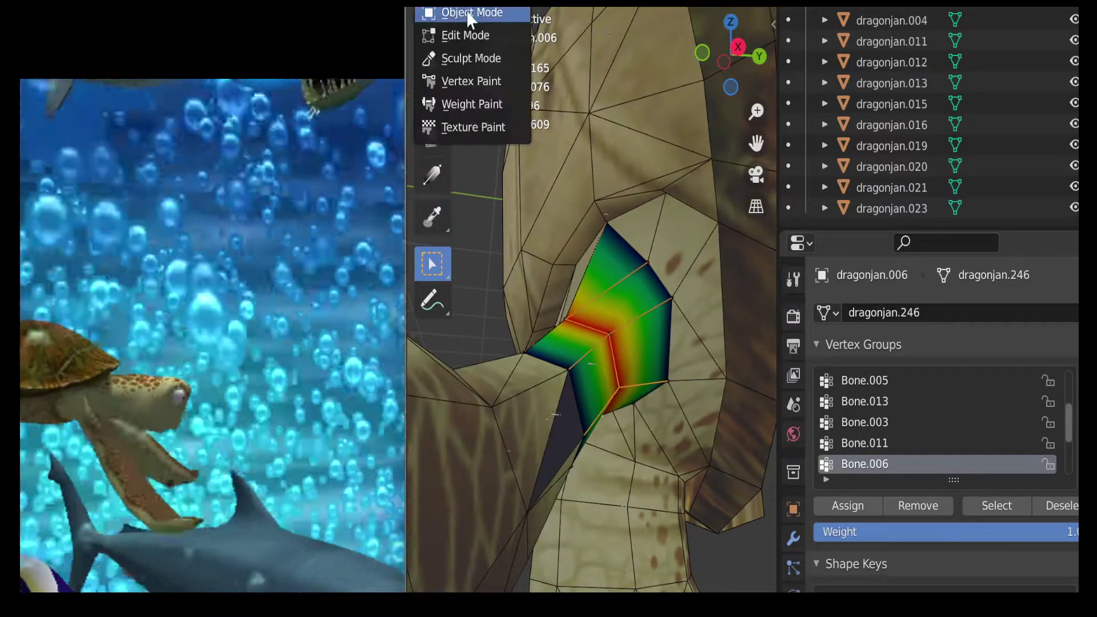
click(468, 14)
Step: Select the armature and test-rotate Bone.006 in Pose Mode to check how the shoulder mesh deforms
click(592, 362)
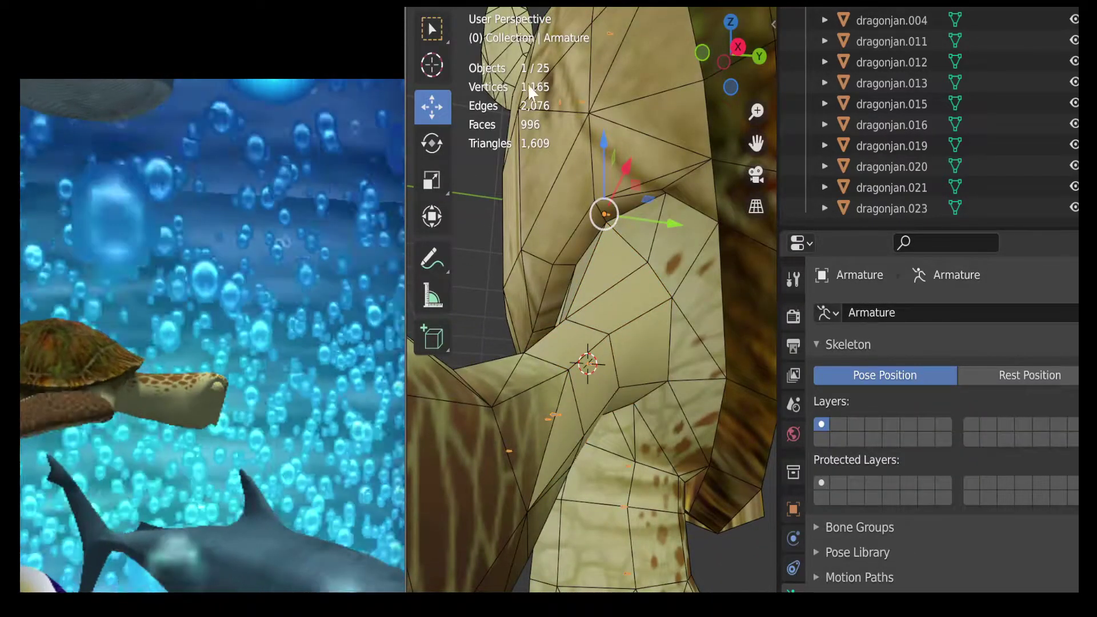
click(461, 7)
click(489, 63)
scroll(565, 113, down, 1)
drag(726, 56, 717, 62)
key(r)
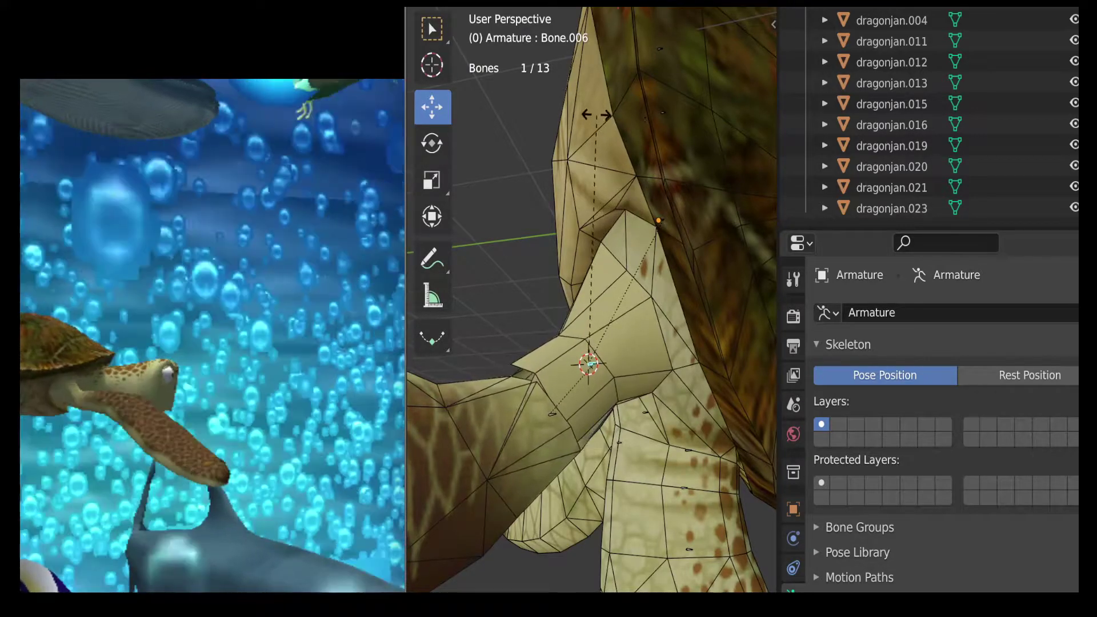
click(581, 99)
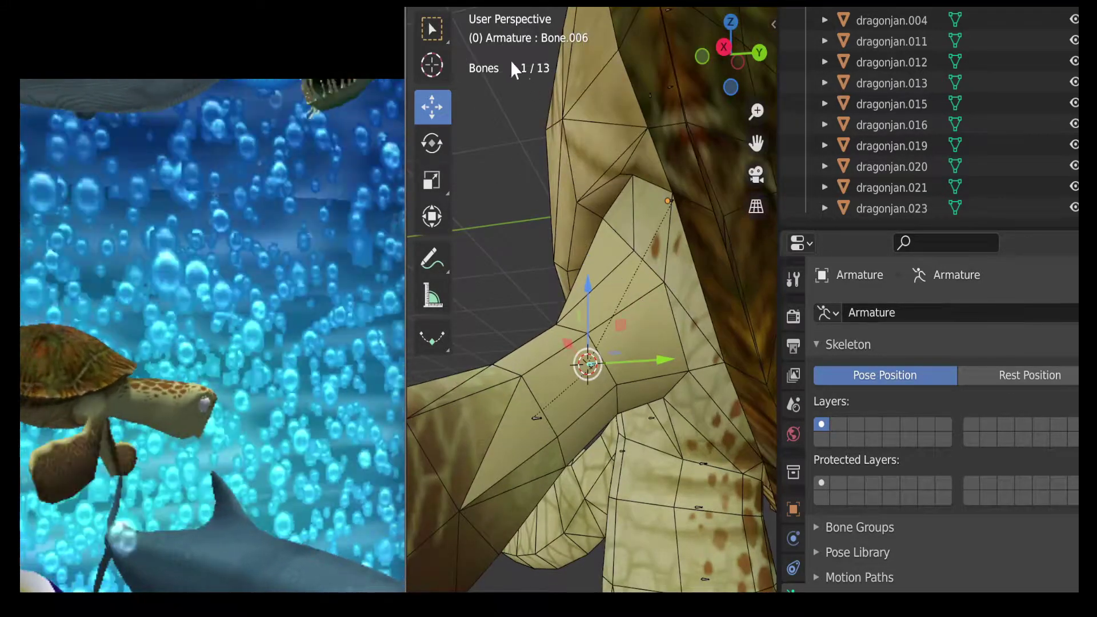
Step: Make the next bone out along the flipper, Bone.012, active and return to Object Mode
click(537, 420)
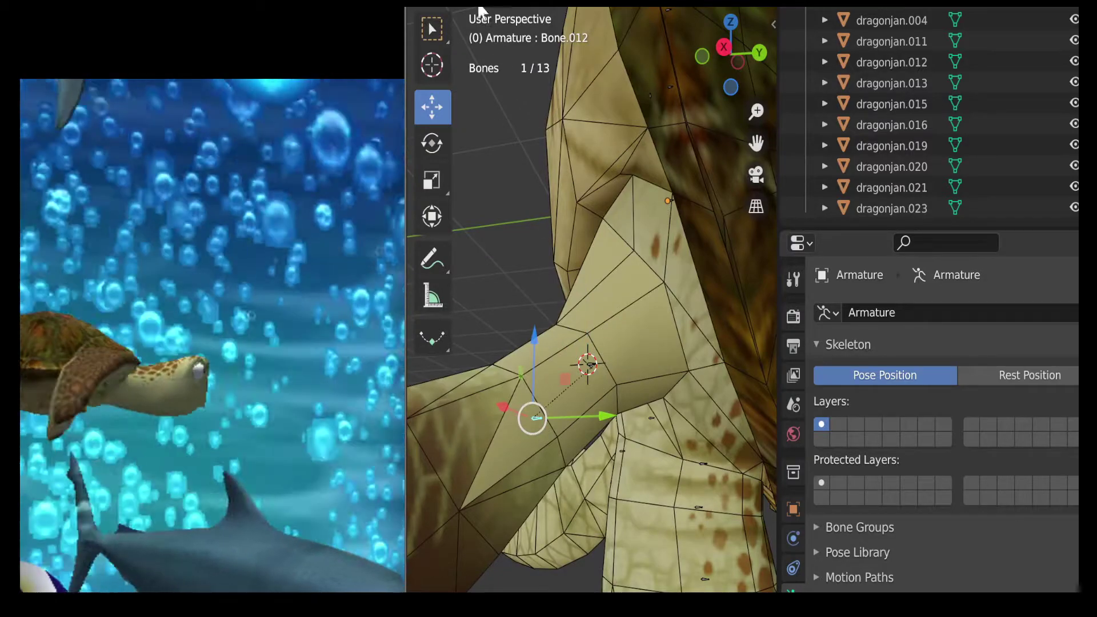
click(480, 7)
click(472, 11)
Step: Select the shoulder mesh dragonjan.006, make its Bone.012 vertex group active, and switch it to Weight Paint mode
click(546, 379)
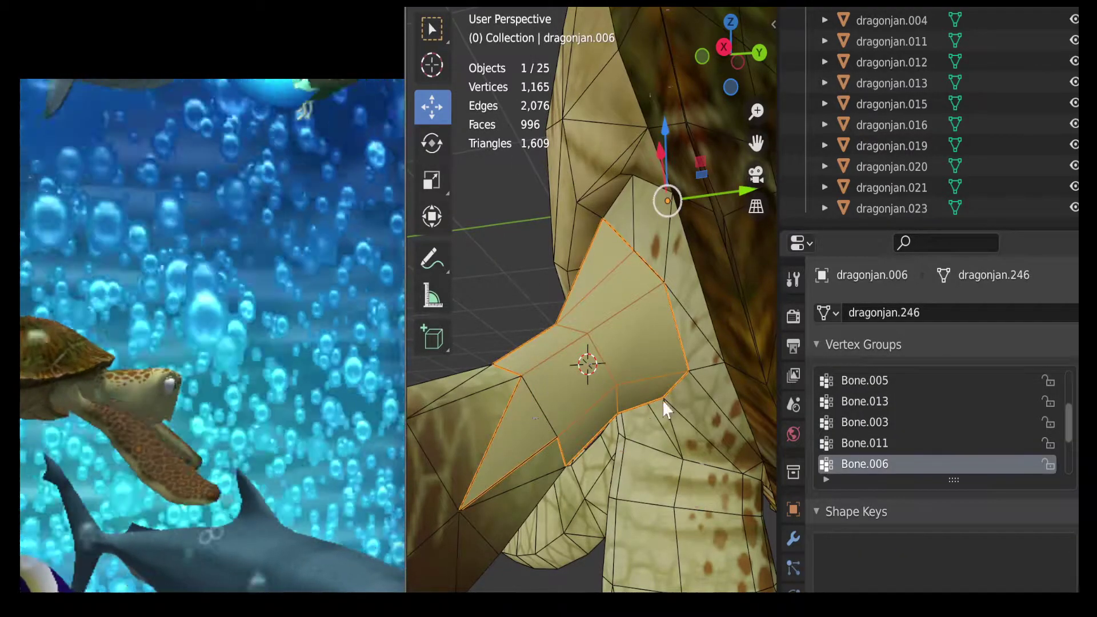
scroll(883, 433, down, 1)
click(880, 464)
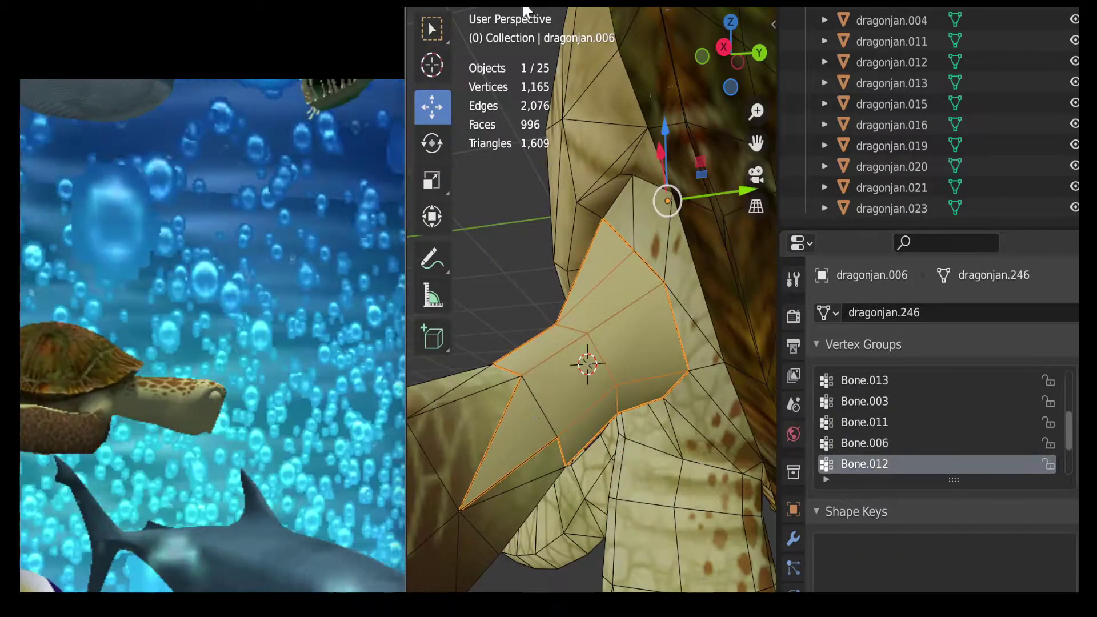
click(482, 8)
click(496, 105)
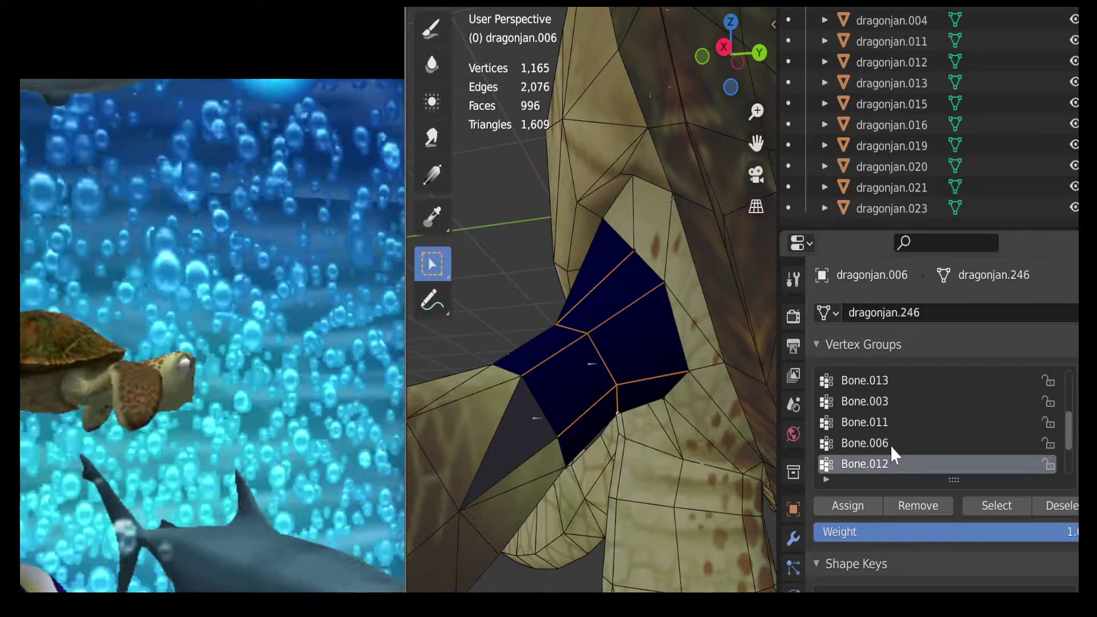
click(891, 446)
click(890, 461)
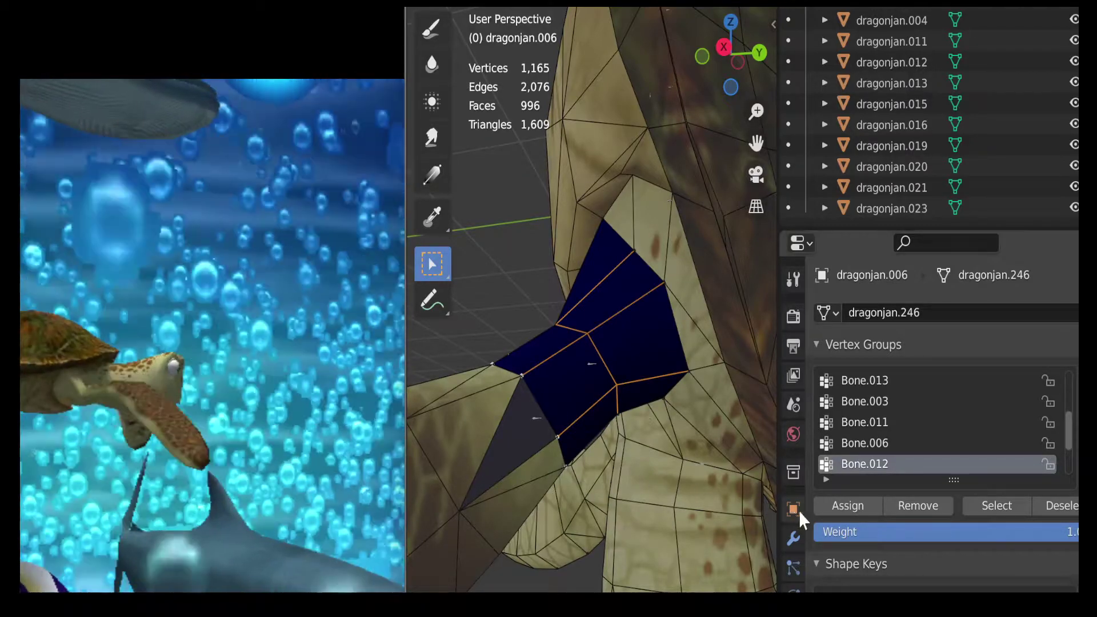
Step: Assign the row of vertices where dragonjan.006 meets the flipper to the Bone.012 vertex group and return to Object Mode
click(818, 508)
drag(722, 54, 614, 128)
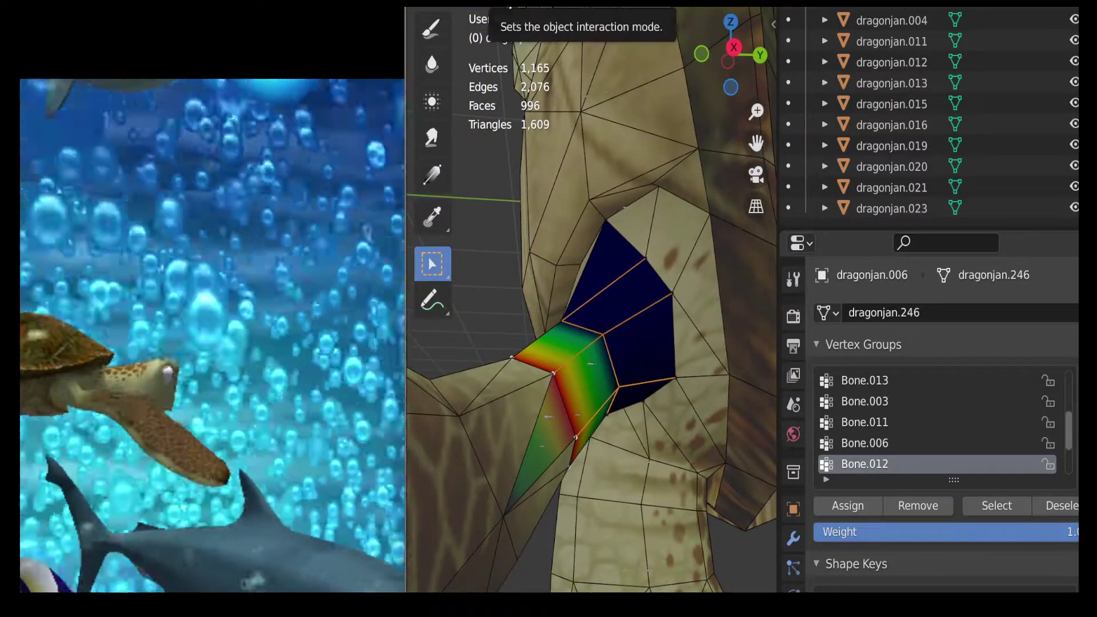
click(512, 6)
click(469, 53)
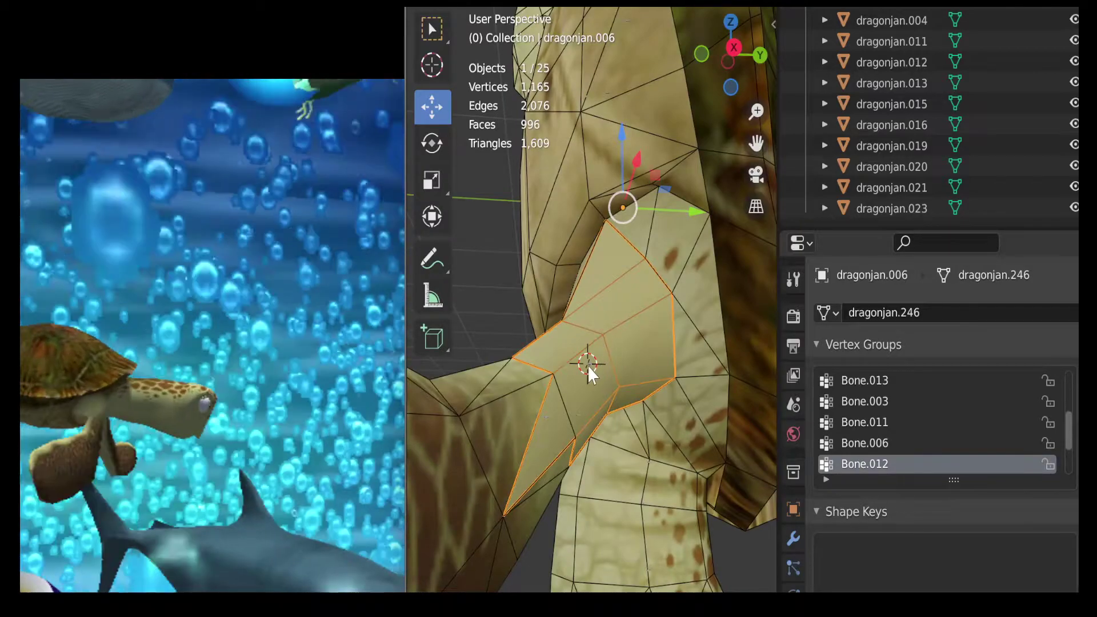
Step: Select the armature and test-rotate Bone.006 in Pose Mode to check that the shoulder and flipper meshes move together
click(588, 371)
click(482, 9)
click(485, 38)
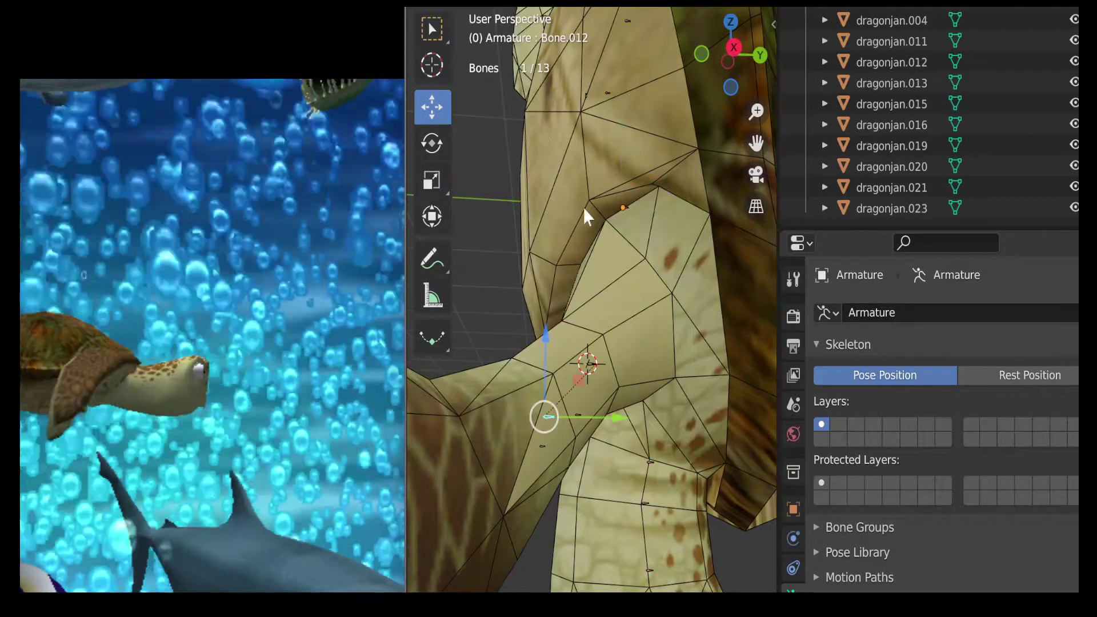
click(599, 353)
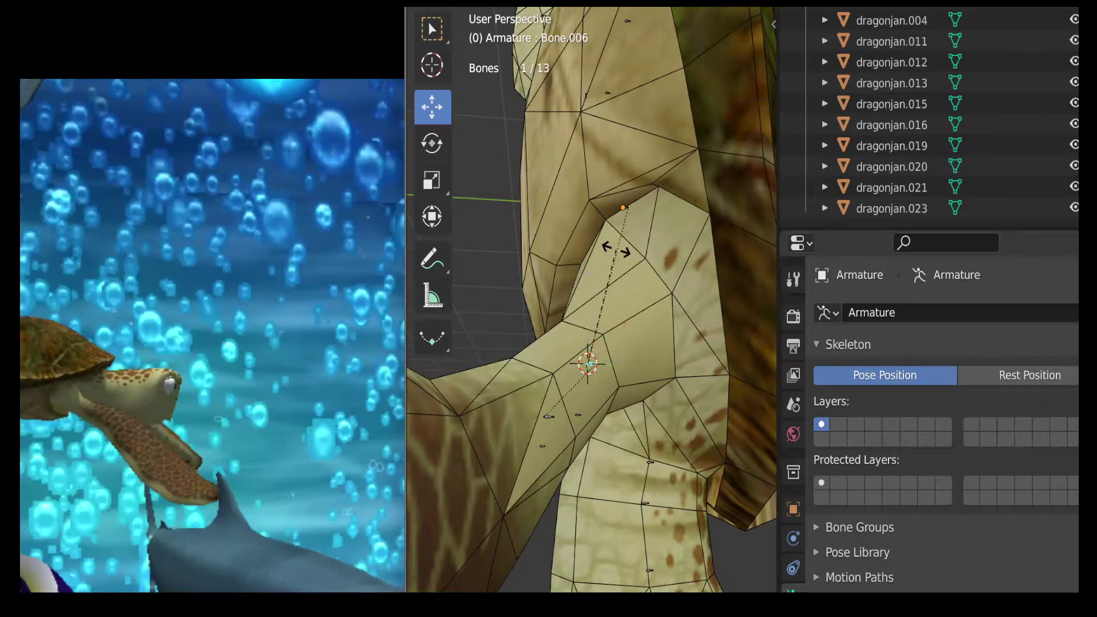
key(r)
click(611, 255)
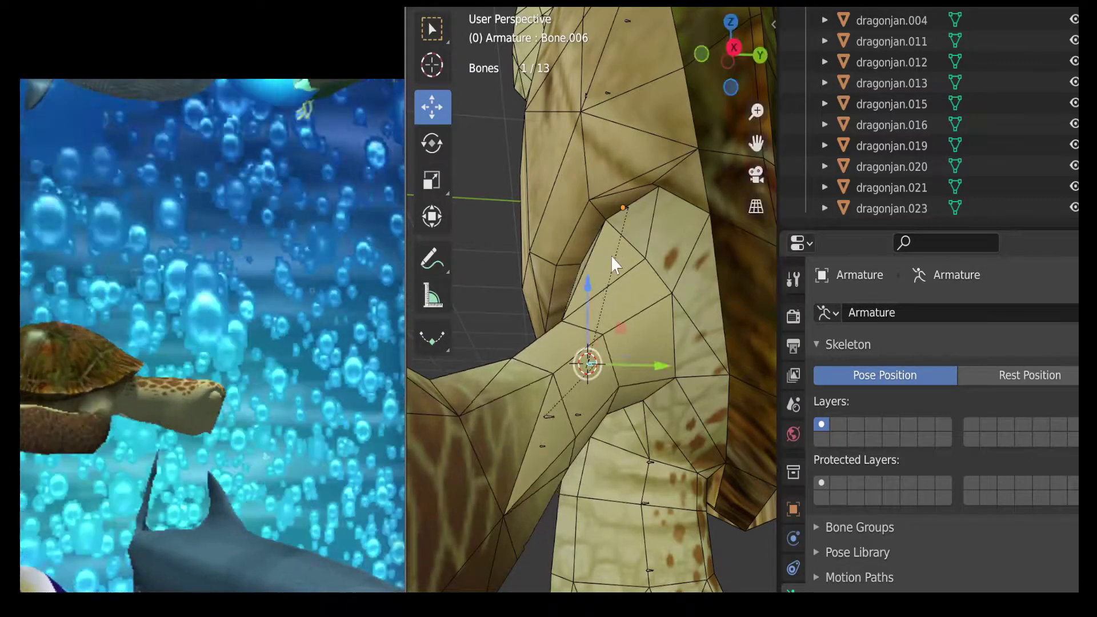
Step: Test-rotate Bone.006 close up at the shoulder joint to see which faces follow, and return to Object Mode
scroll(704, 60, up, 5)
key(r)
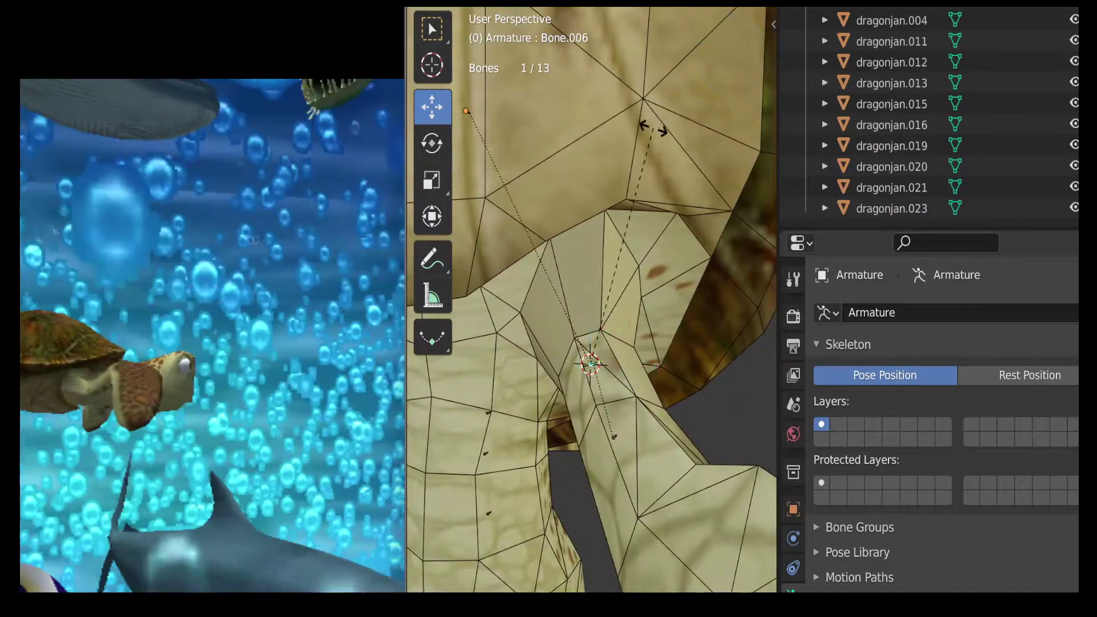
right_click(666, 198)
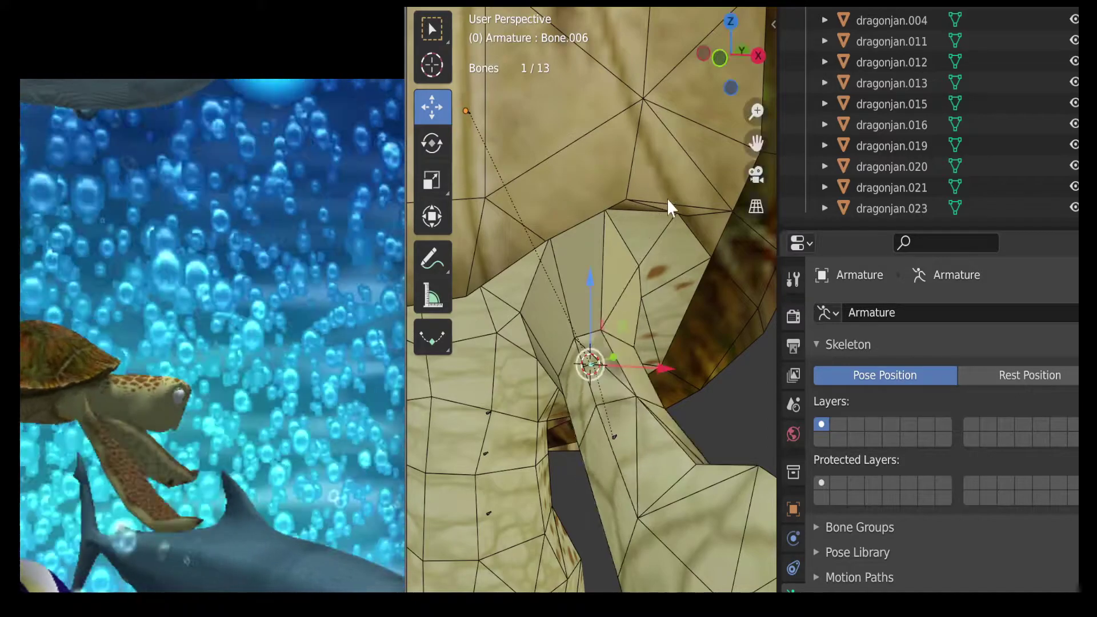
scroll(664, 214, up, 2)
middle_drag(664, 218, 571, 166)
click(479, 8)
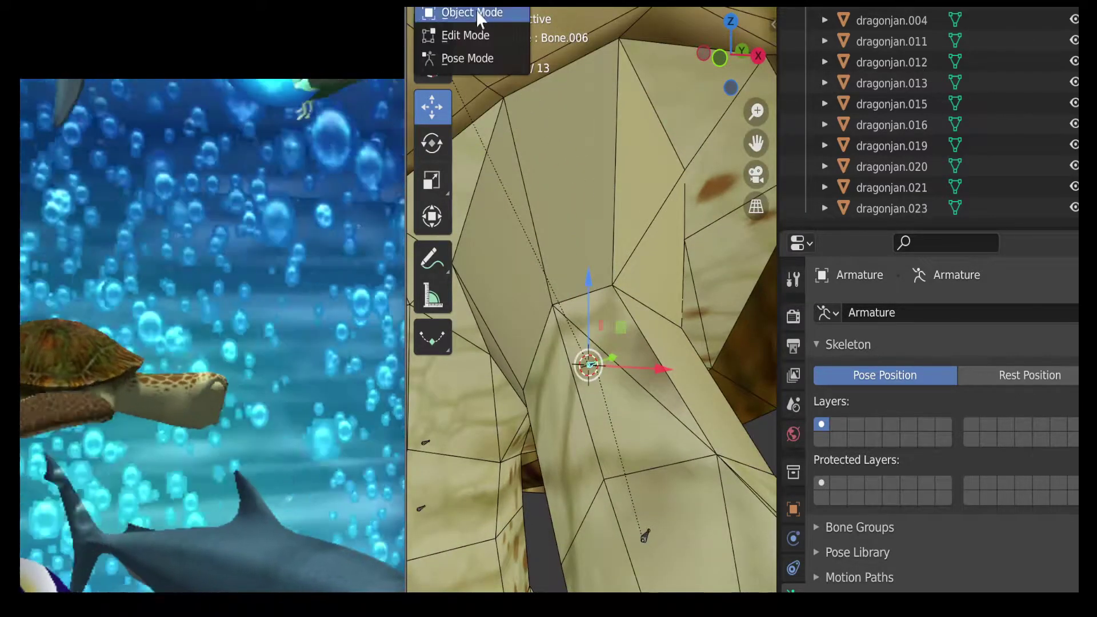
click(484, 12)
Step: Check the Bone.006 weights of the shoulder mesh dragonjan.006 in Weight Paint mode, and return to Object Mode
click(598, 210)
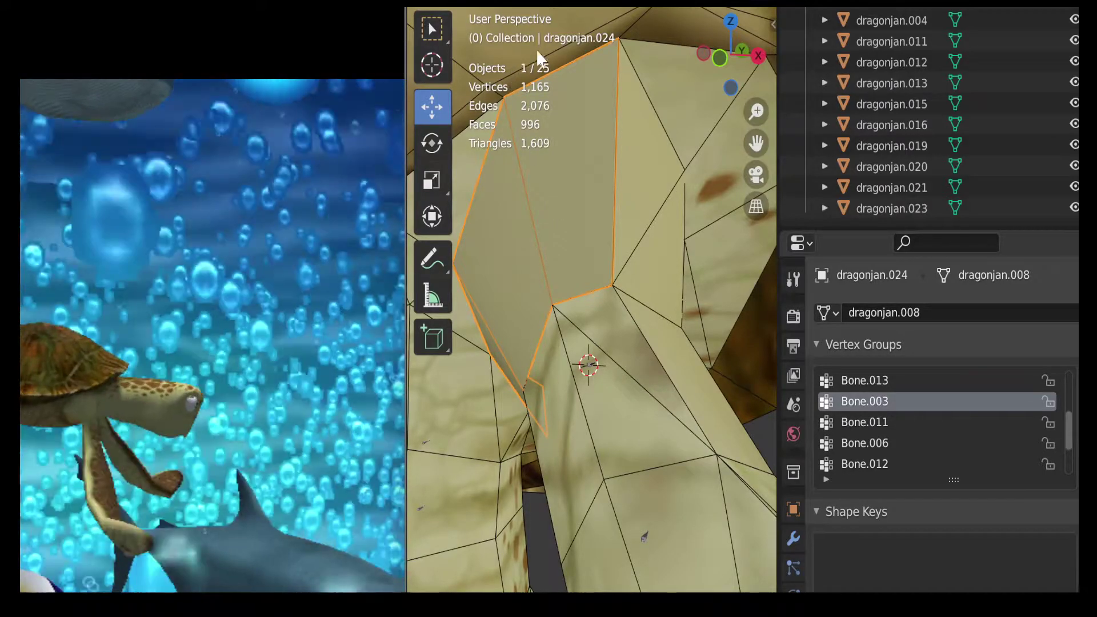
click(642, 165)
click(506, 9)
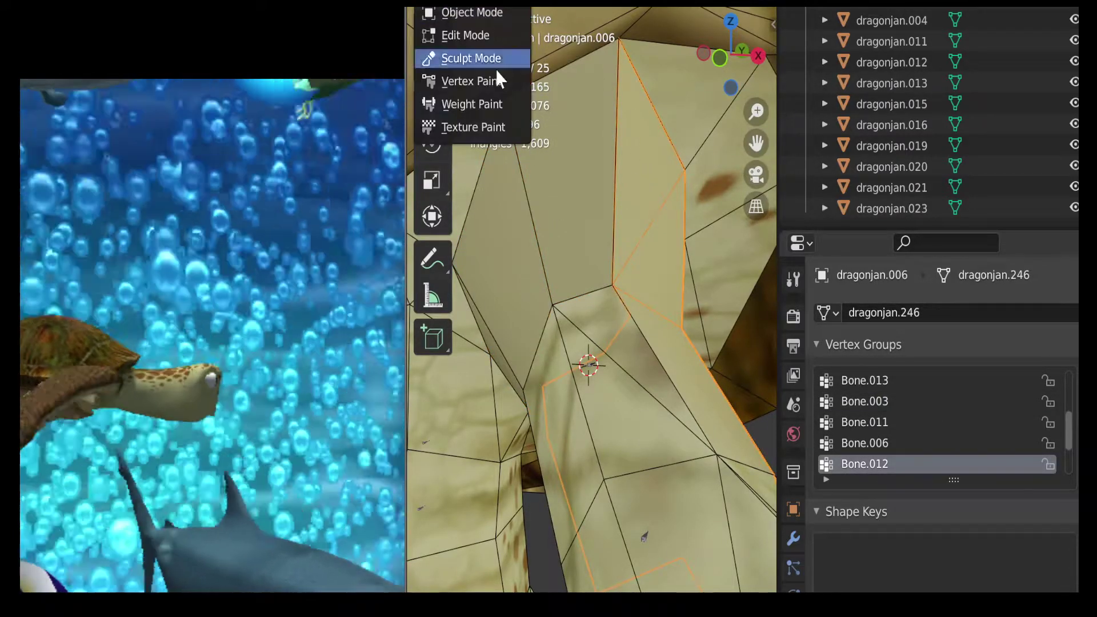
click(491, 104)
click(858, 444)
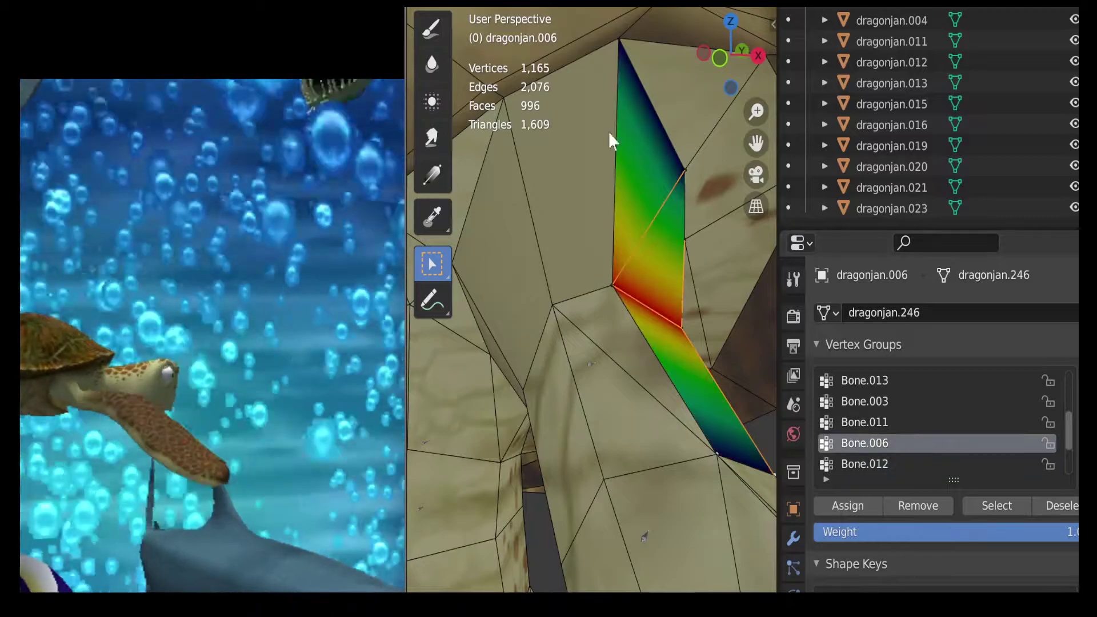
click(506, 9)
click(475, 12)
Step: Select the adjoining shoulder mesh dragonjan.024, make its Bone.006 vertex group active, and switch it to Weight Paint mode
click(569, 173)
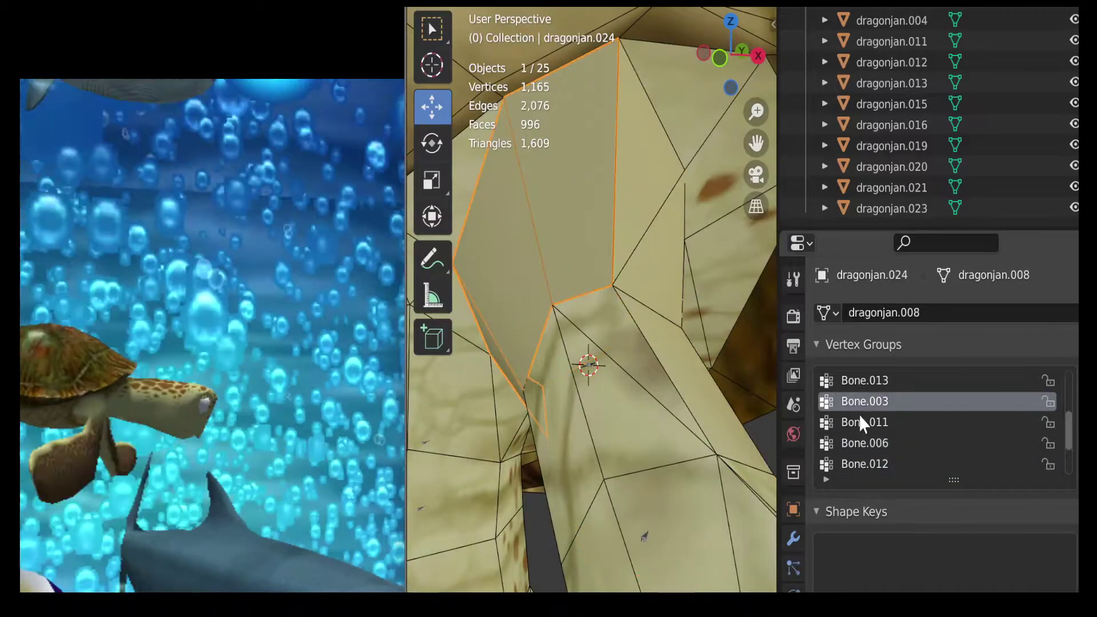
scroll(863, 418, down, 2)
scroll(868, 421, down, 1)
scroll(869, 420, up, 3)
click(870, 421)
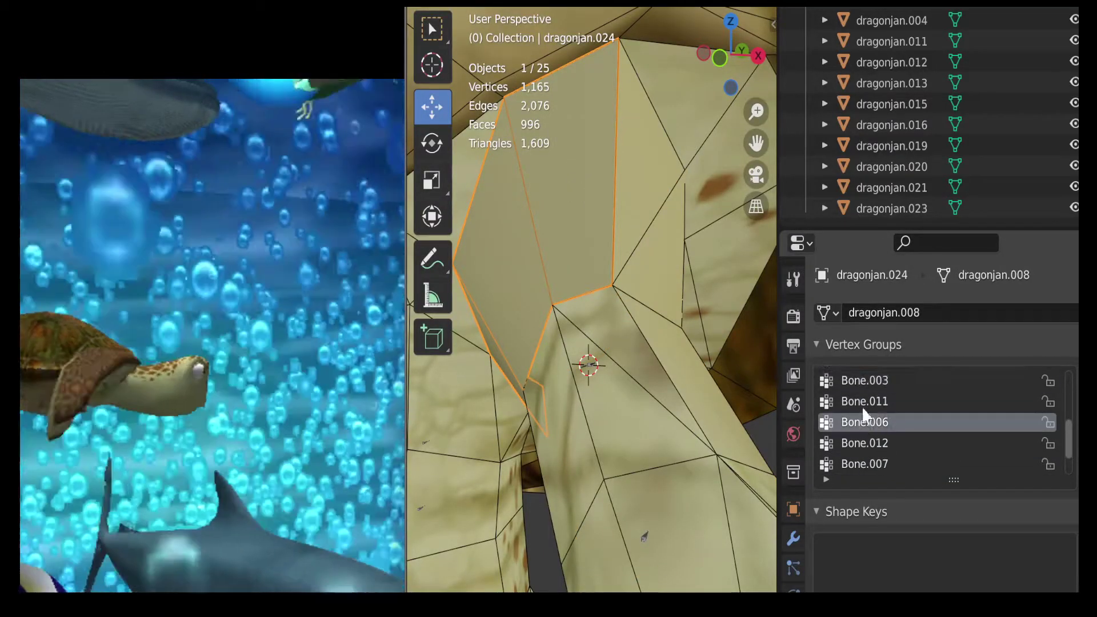
click(507, 9)
click(507, 105)
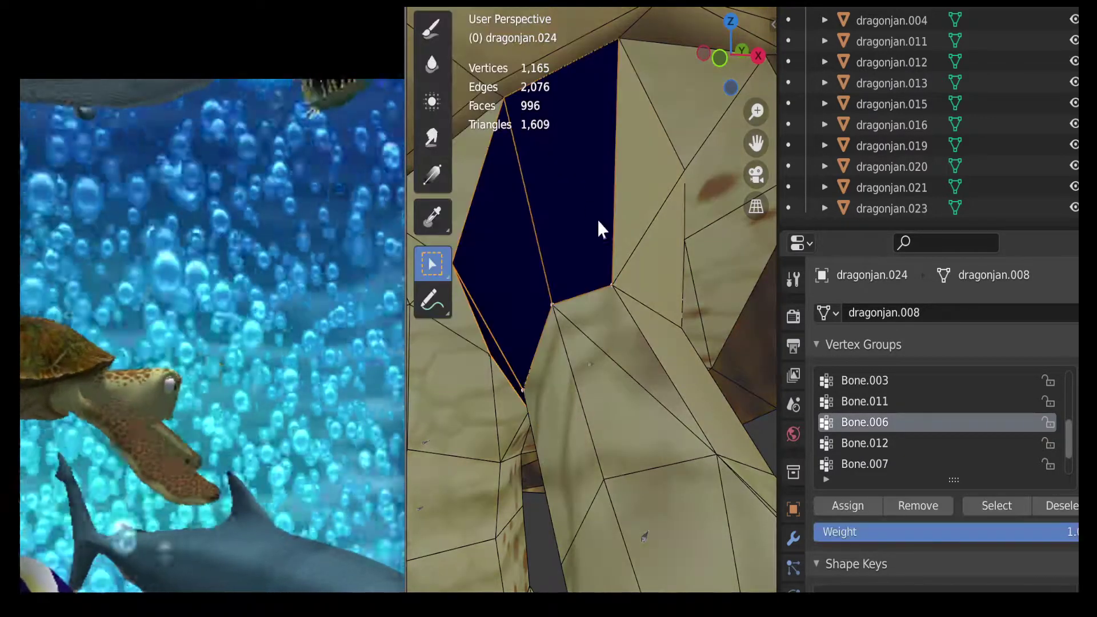
Step: Assign the vertices along dragonjan.024's border with the flipper to the Bone.006 vertex group and return to Object Mode
drag(728, 63, 636, 221)
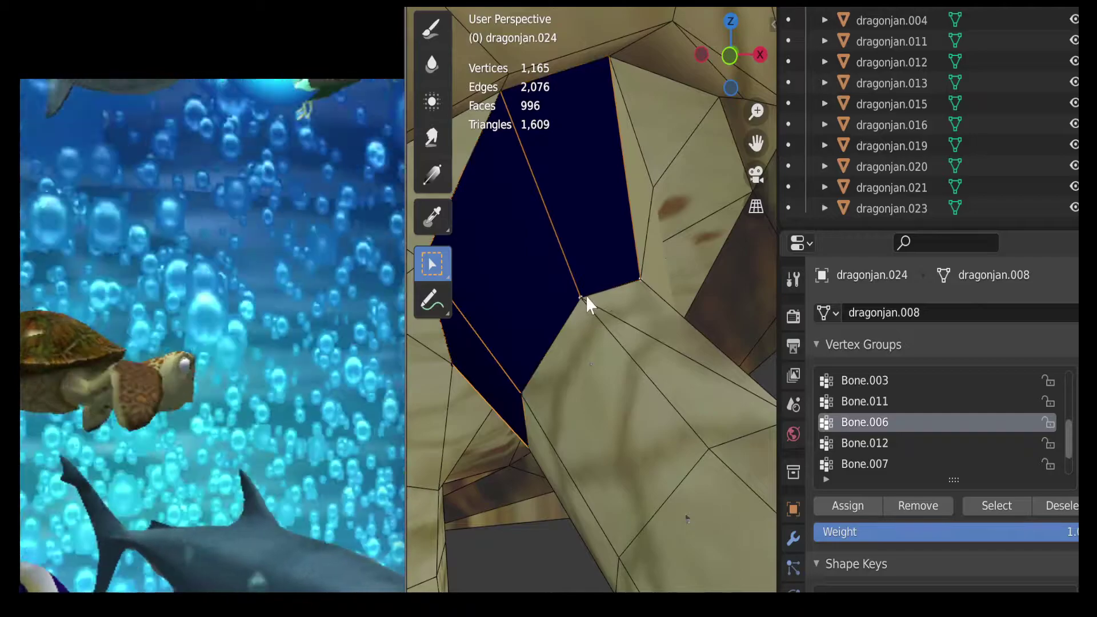
middle_drag(687, 518, 530, 333)
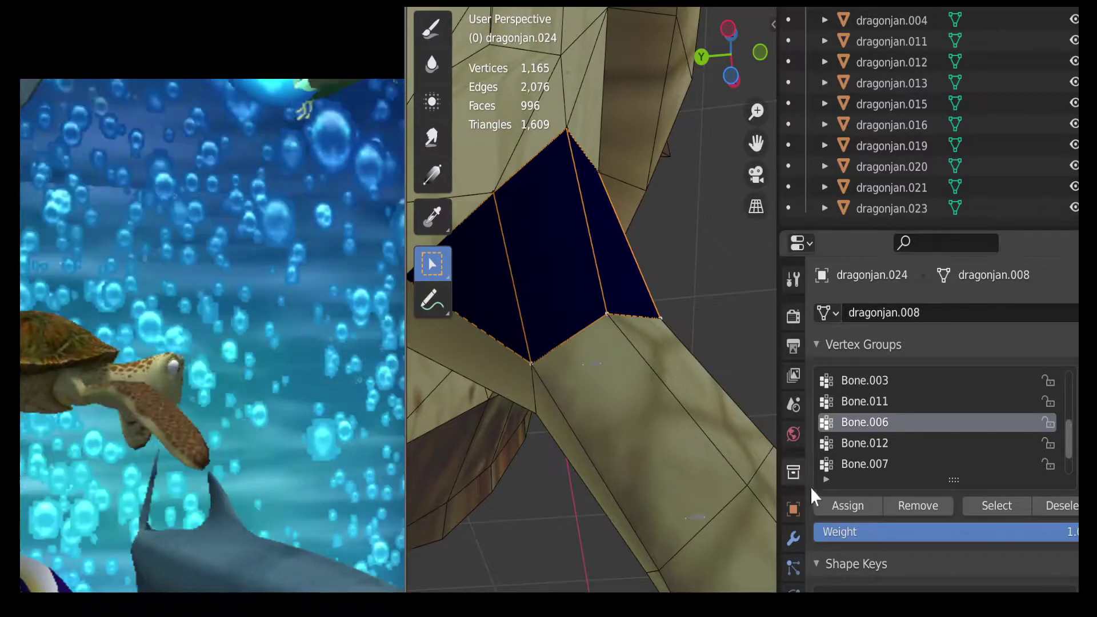
click(840, 506)
drag(731, 58, 594, 142)
click(493, 6)
click(495, 12)
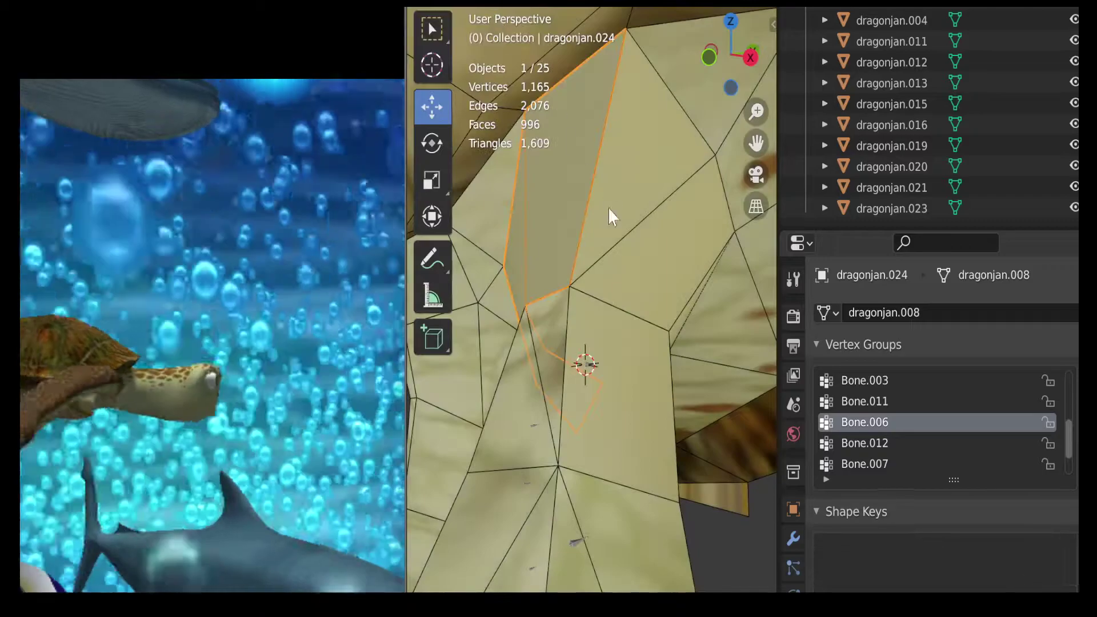
Step: Select the armature and test-rotate Bone.006 in Pose Mode to check how dragonjan.024 follows at the shoulder
click(587, 368)
click(493, 12)
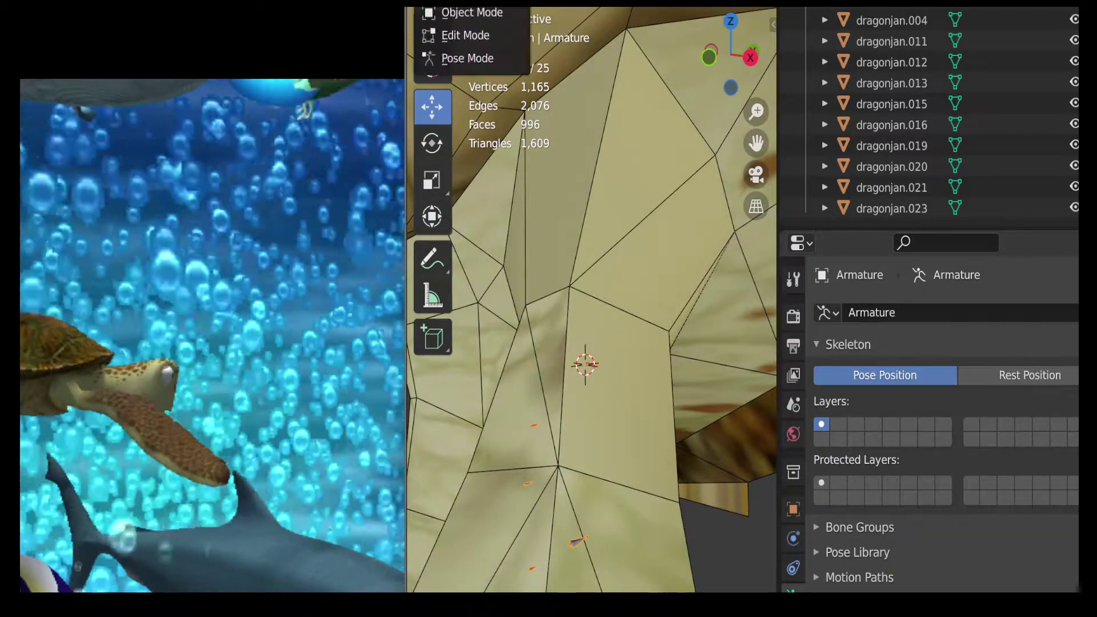
click(482, 58)
middle_drag(502, 97, 609, 121)
key(r)
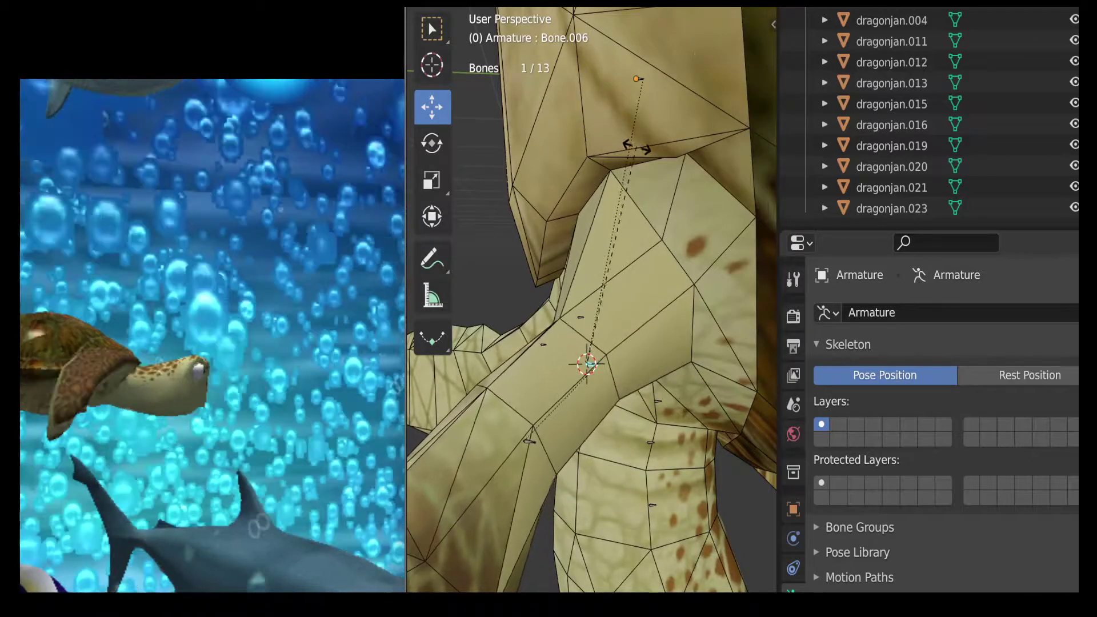
right_click(678, 121)
middle_drag(638, 79, 680, 228)
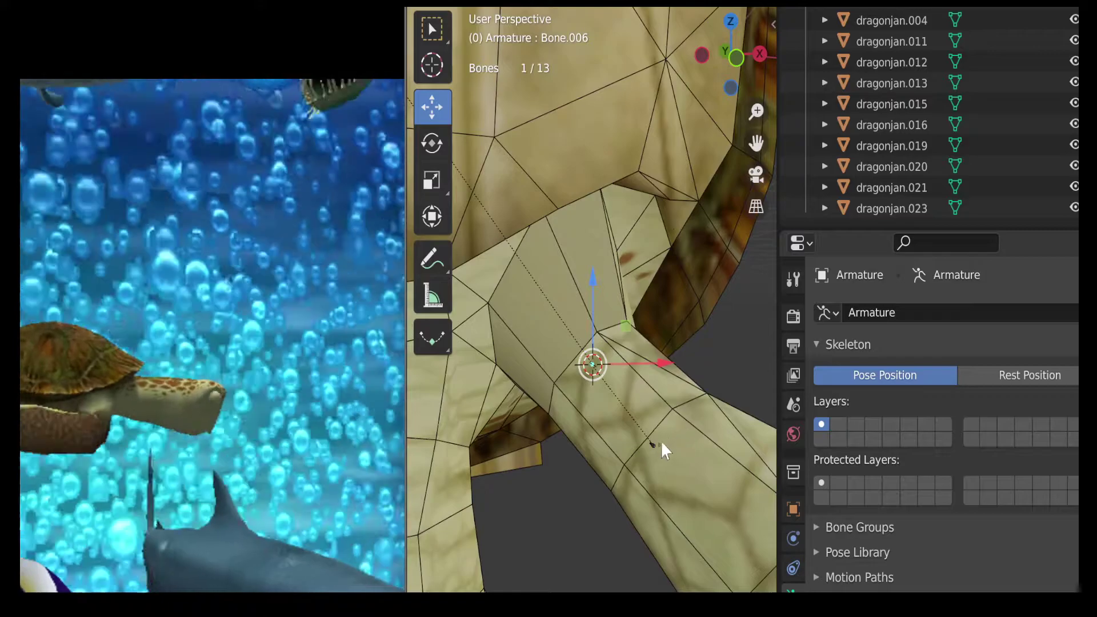
Step: Test-rotate the next flipper bone, Bone.012, from different angles to check the joint's deformation
key(r)
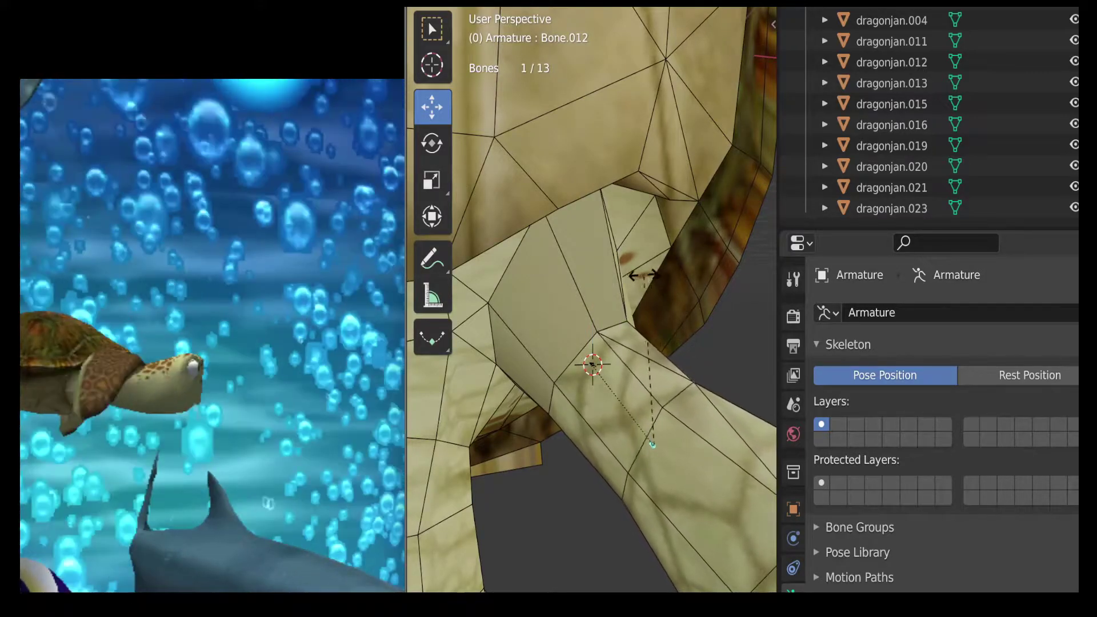
right_click(641, 276)
drag(712, 80, 702, 147)
key(r)
right_click(649, 168)
Step: Test-rotate the root bone inside the shell to check which body parts follow it
drag(730, 66, 694, 235)
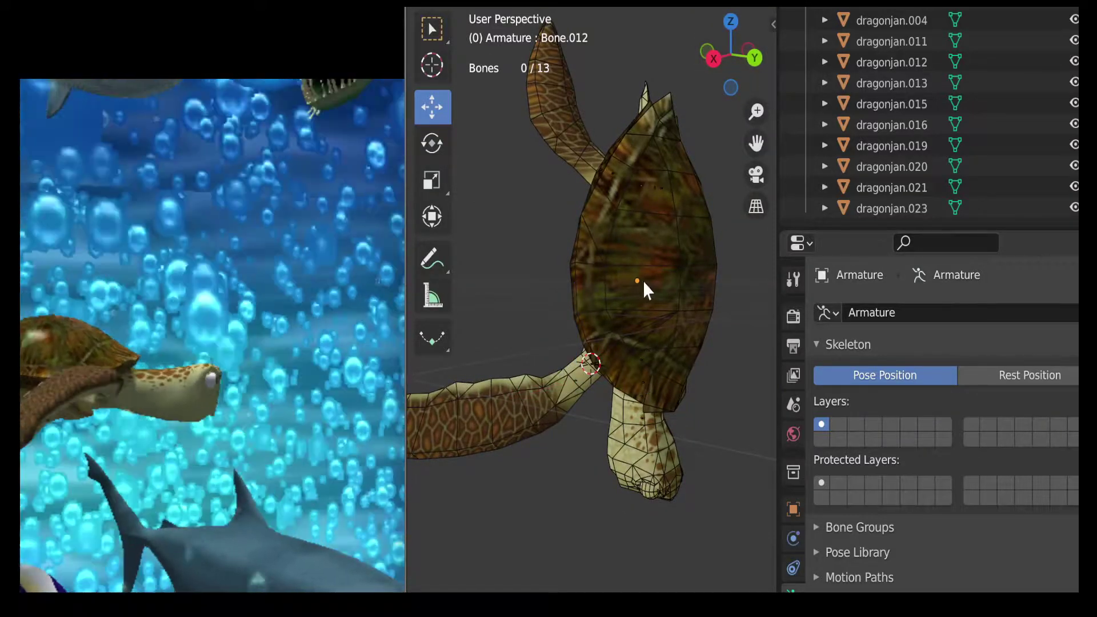
click(643, 281)
key(r)
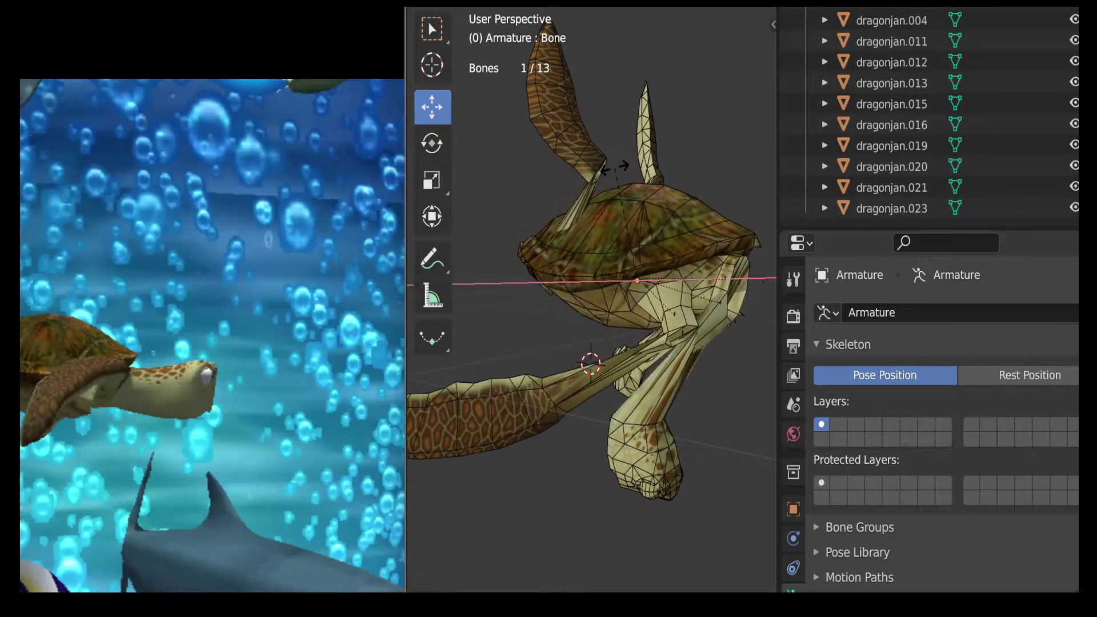
click(599, 162)
Step: Test-rotate Bone.003 at the opposite front flipper's shoulder, focusing on the joint to find faces that do not follow, and return to Object Mode
drag(728, 49, 667, 329)
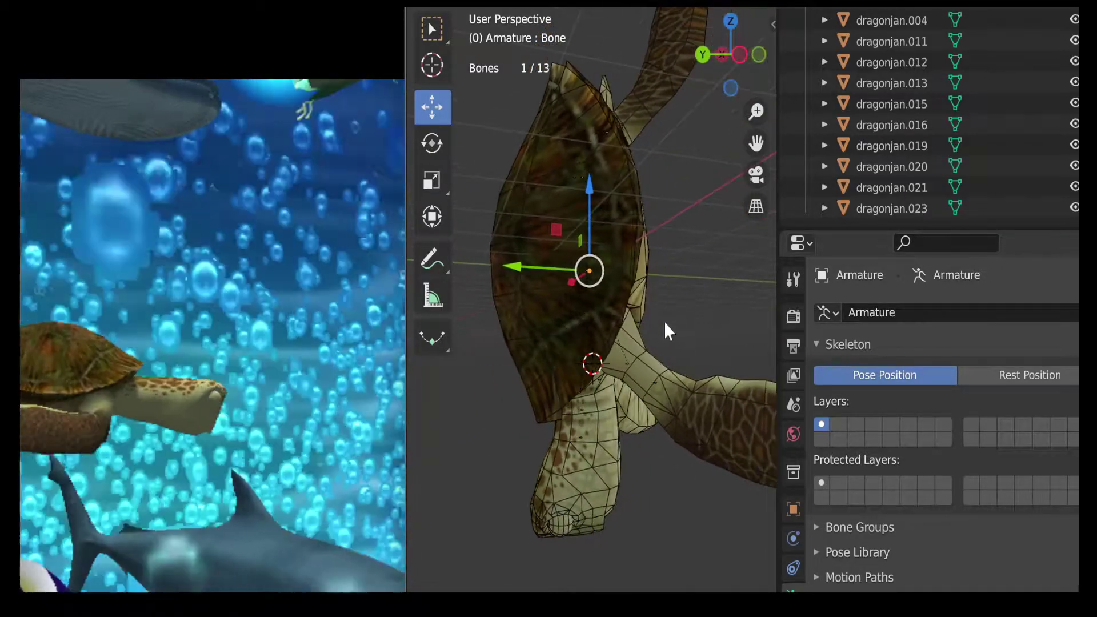
key(r)
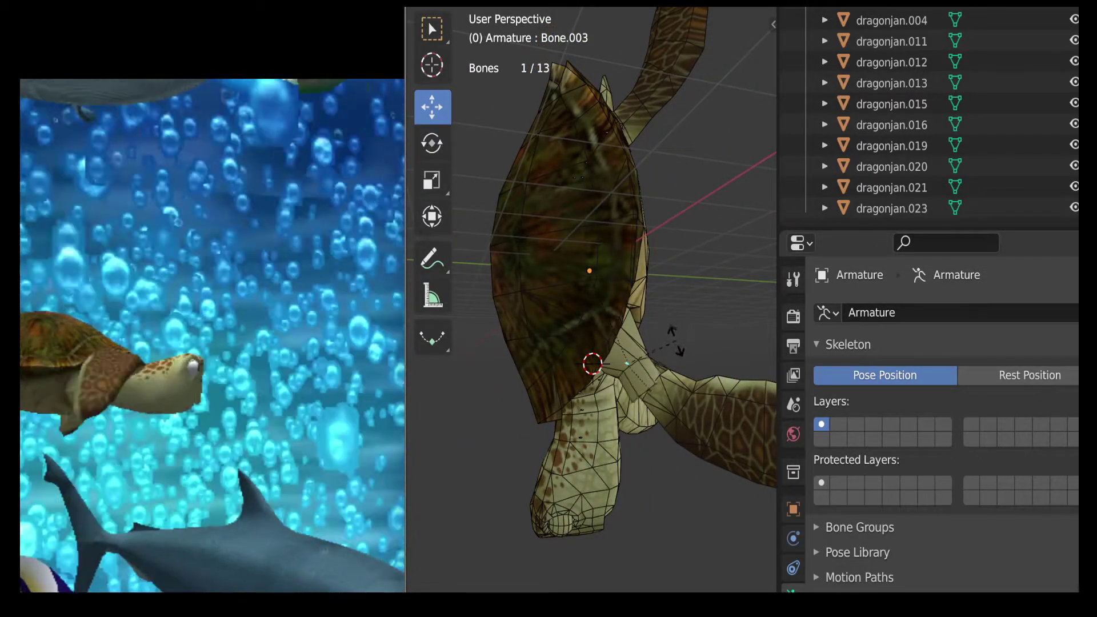
click(675, 345)
key(KP_Decimal)
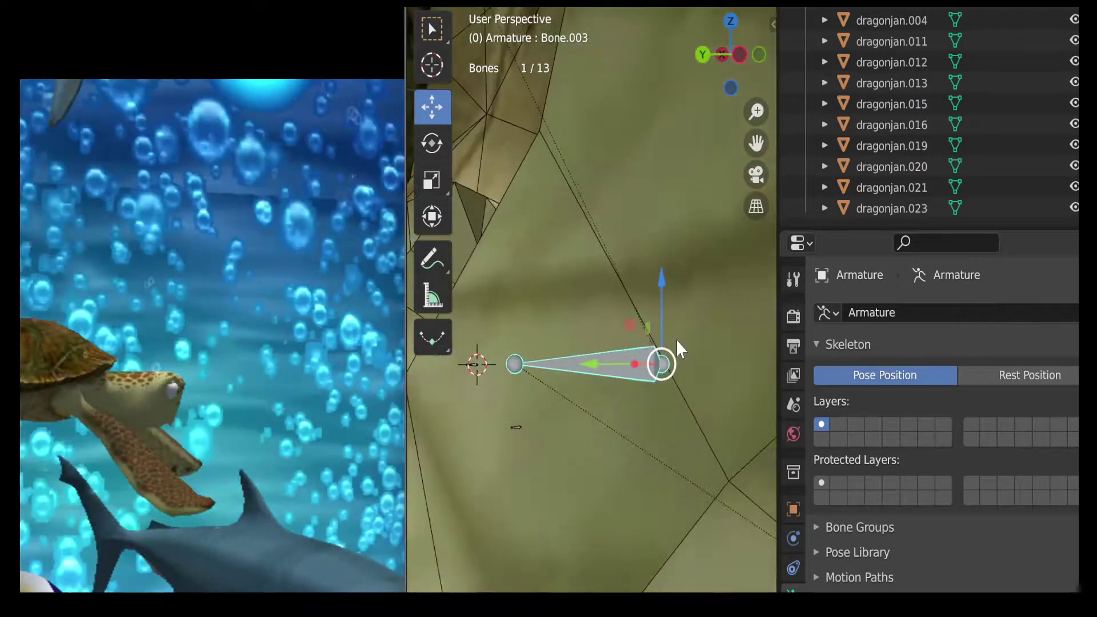
scroll(673, 337, down, 4)
drag(732, 57, 627, 63)
key(r)
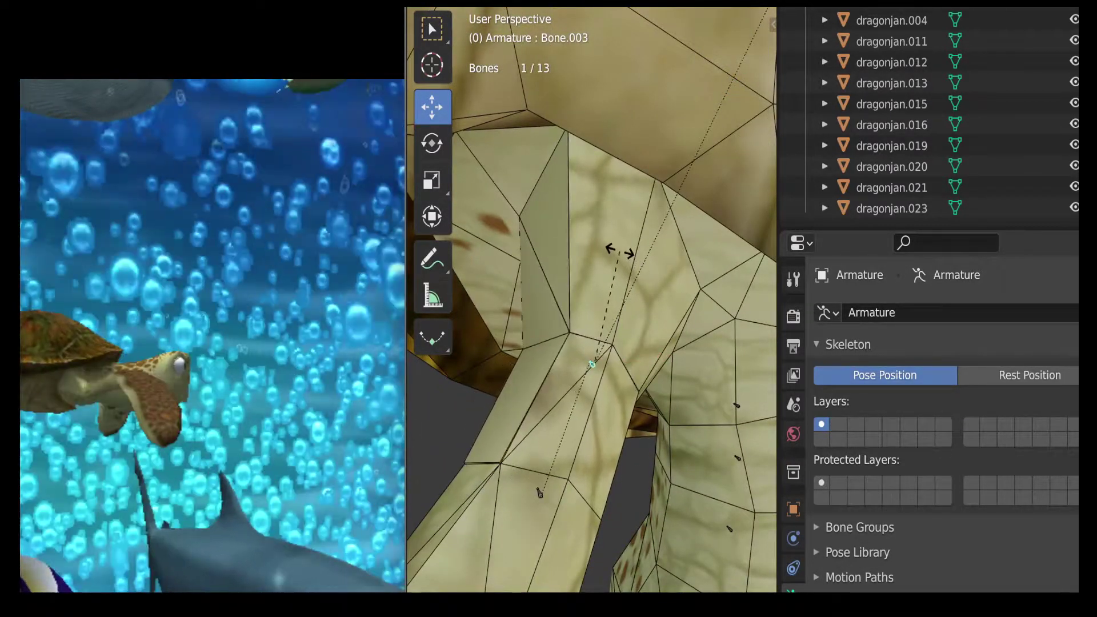
click(622, 262)
key(r)
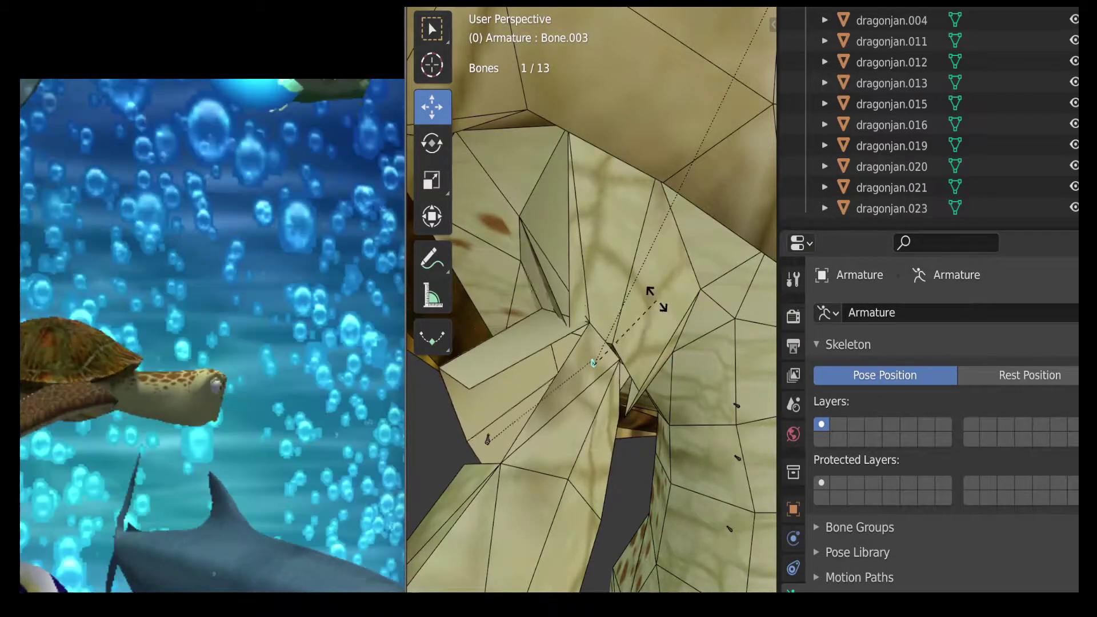
click(639, 286)
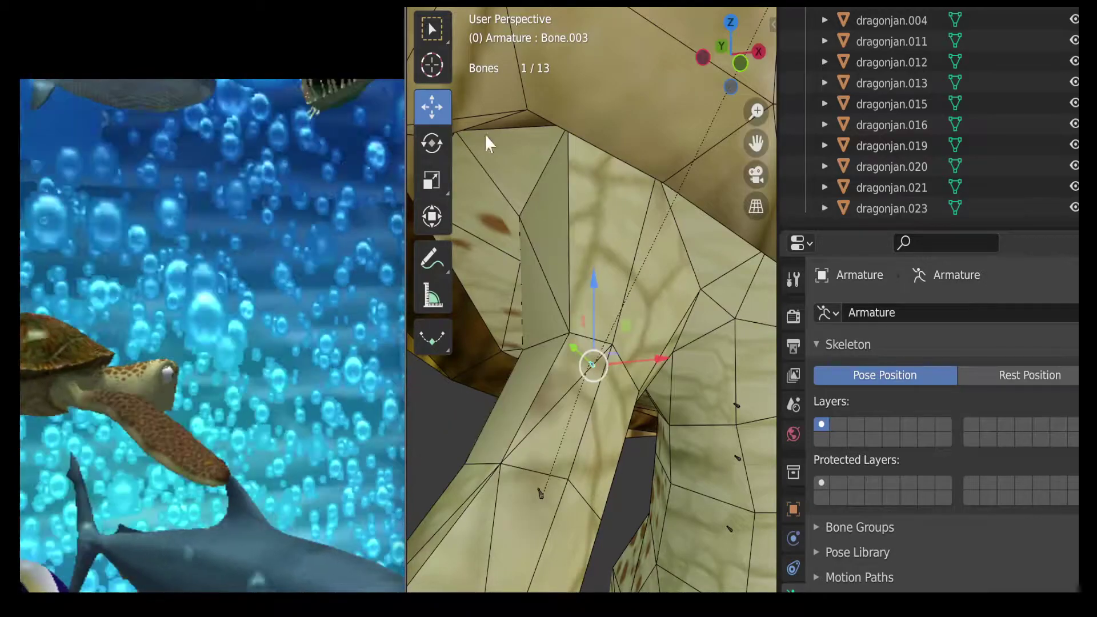
click(457, 3)
click(474, 15)
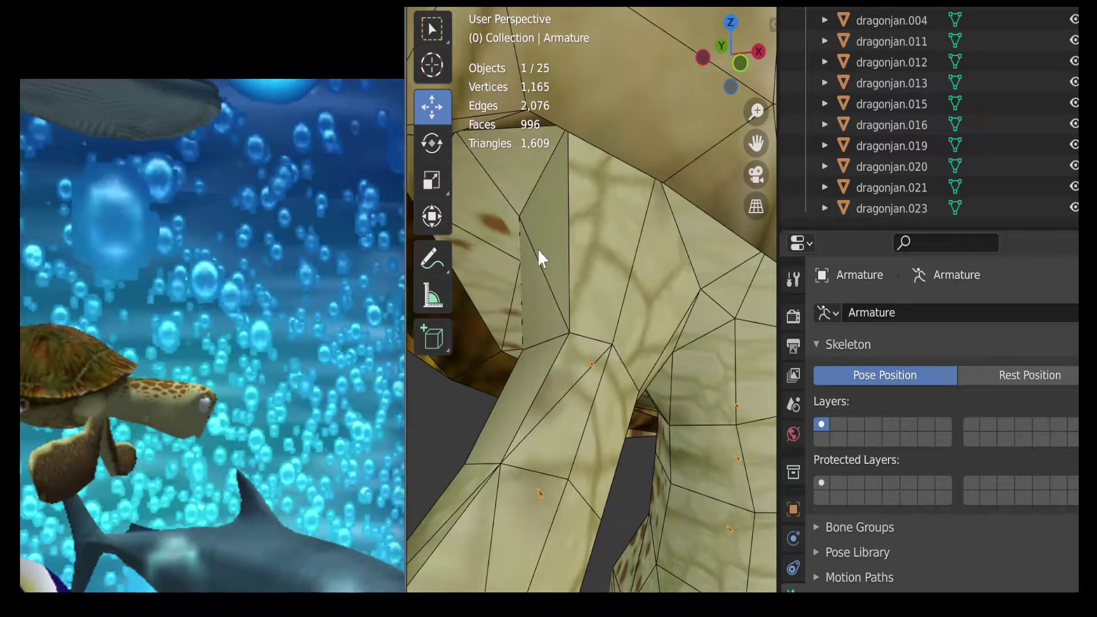
Step: Delete the stray triangular face of dragonjan.005 at the opposite shoulder in Edit Mode and return to Object Mode
click(541, 260)
click(543, 262)
click(485, 8)
click(485, 34)
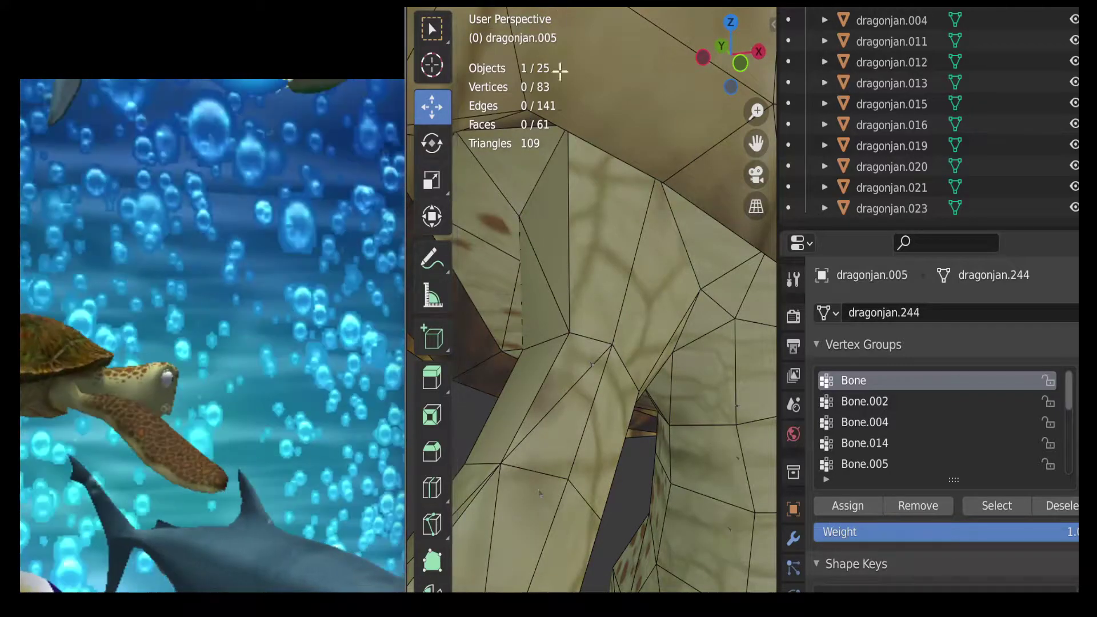
key(x)
click(541, 264)
key(Tab)
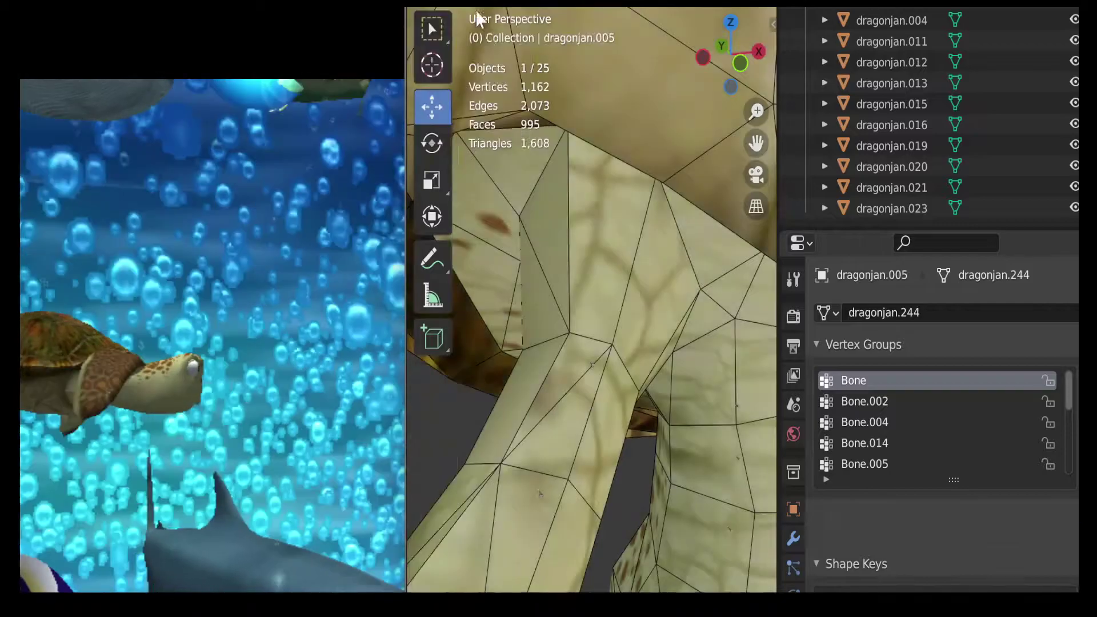
Step: Select the armature, test-rotate Bone.003 in Pose Mode to recheck the shoulder faces, and return to Object Mode
click(594, 364)
click(595, 364)
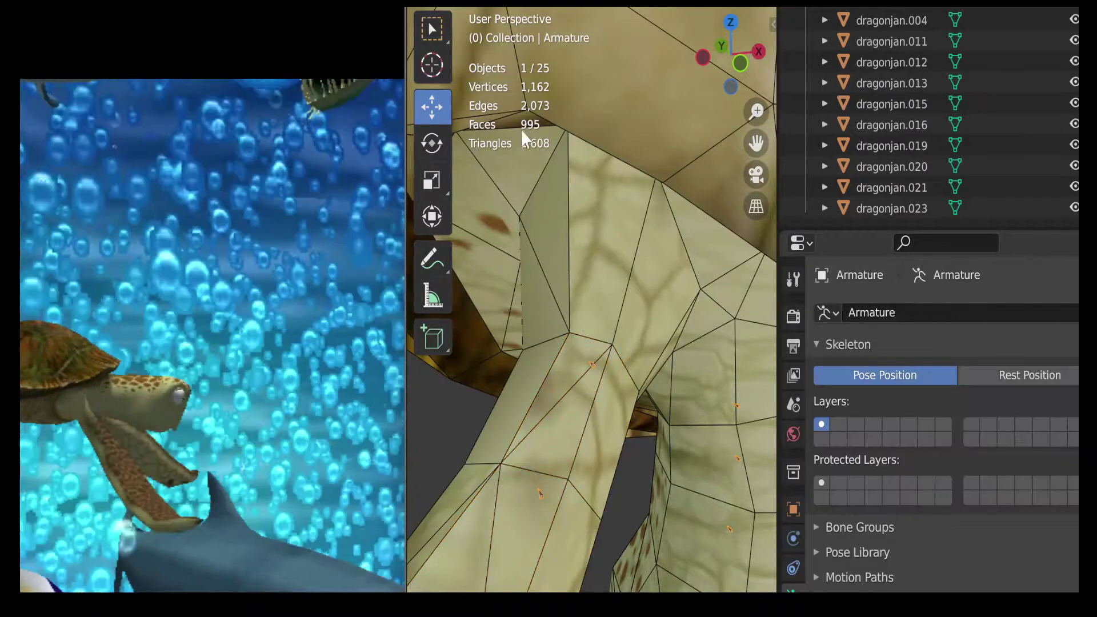
click(494, 10)
click(495, 57)
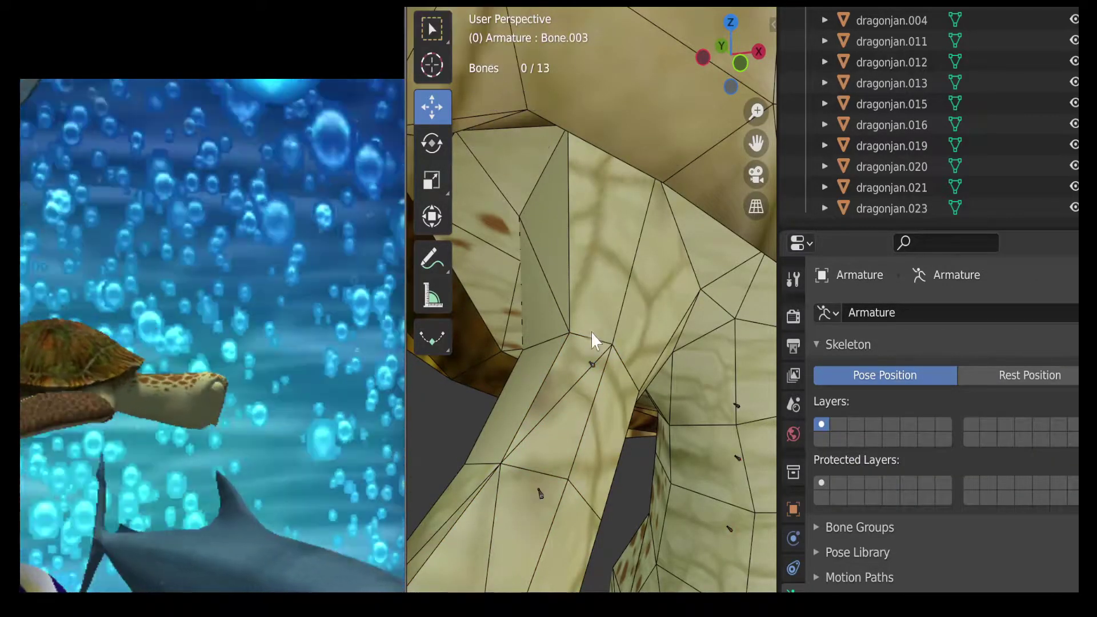
click(599, 341)
key(r)
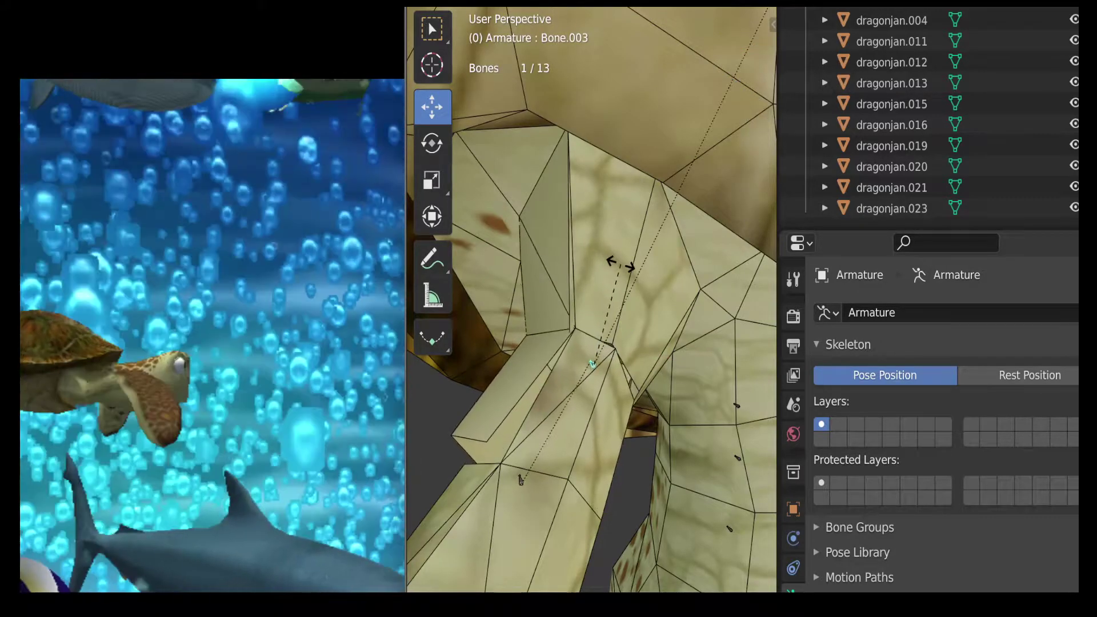
right_click(573, 200)
click(489, 9)
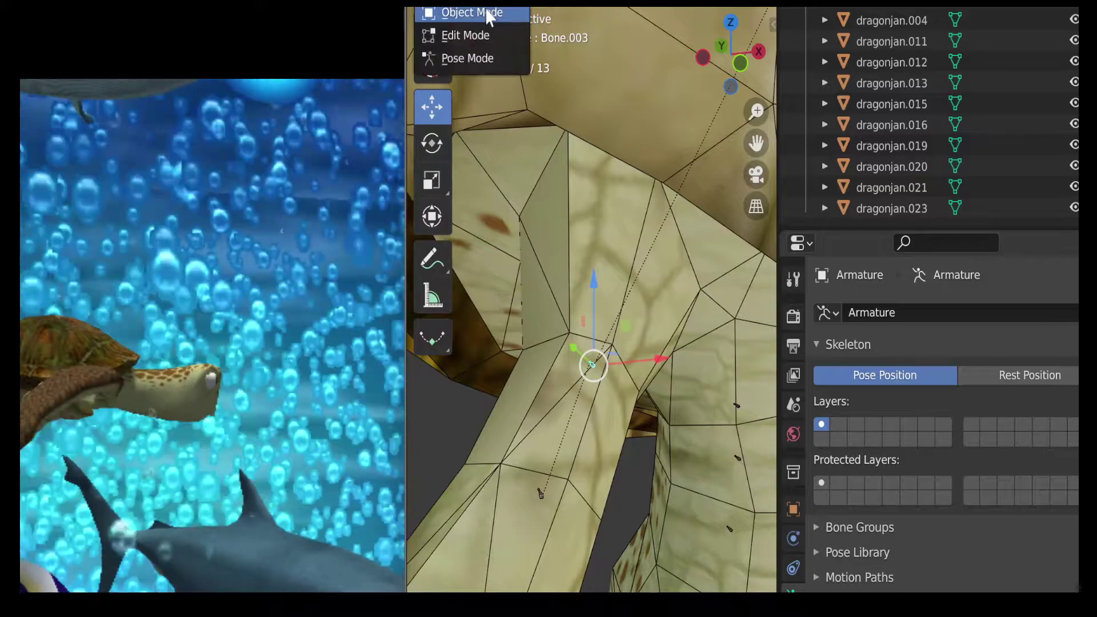
click(485, 10)
Step: Select the shoulder mesh dragonjan.008, make its Bone.003 vertex group active, and switch it to Weight Paint mode
click(589, 290)
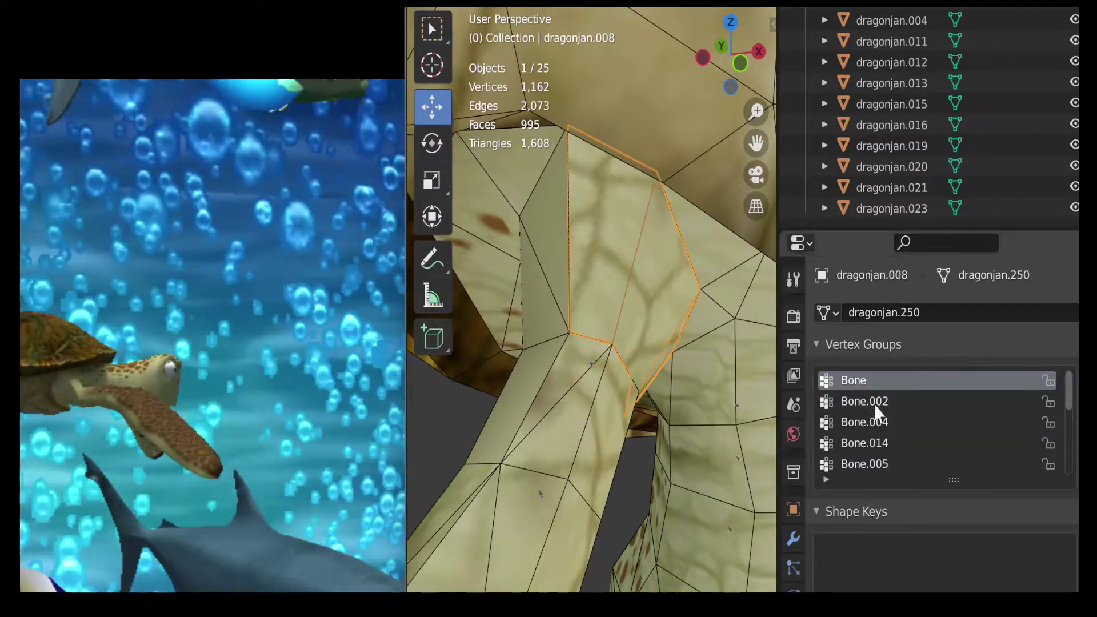
scroll(875, 422, down, 1)
click(891, 445)
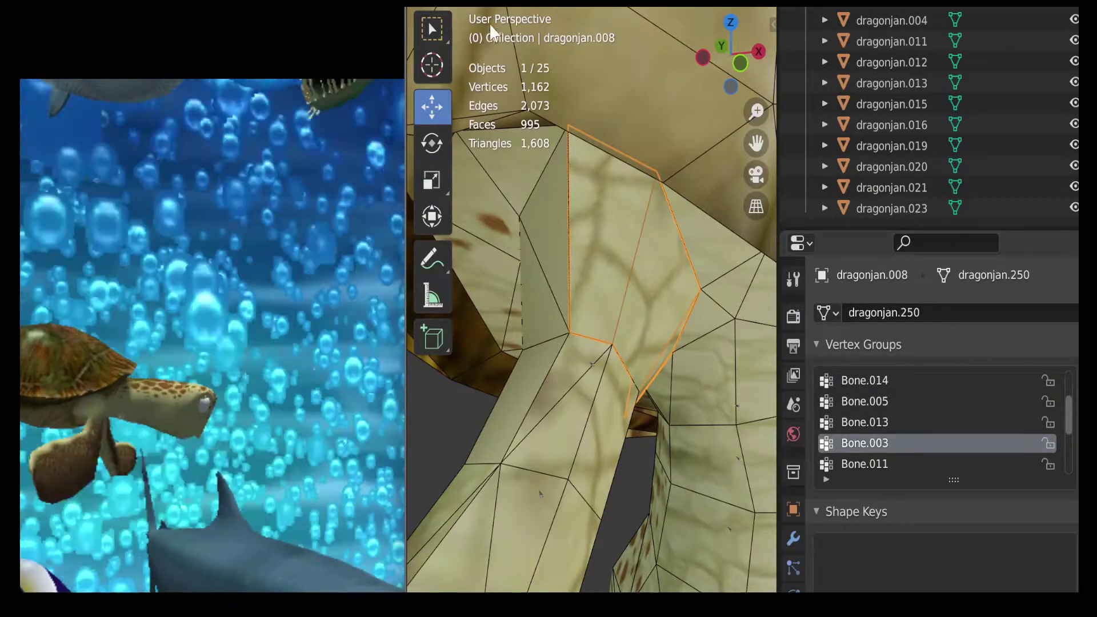
click(489, 9)
click(482, 104)
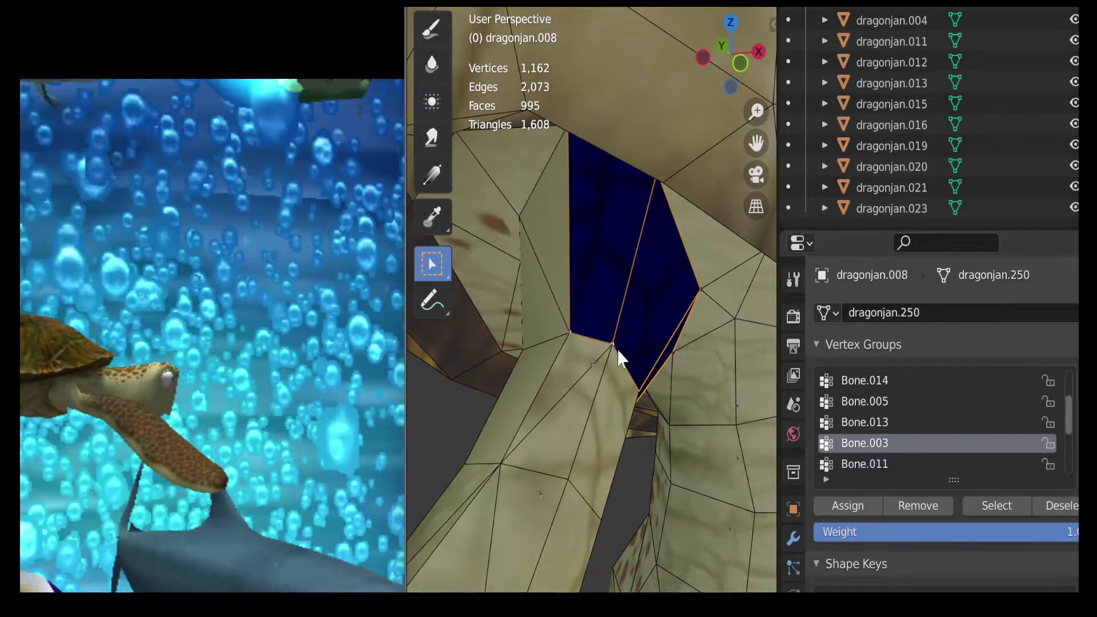
Step: Assign the flipper-side border vertices of dragonjan.008 to the Bone.003 vertex group all around the joint and return to Object Mode
click(835, 504)
middle_drag(735, 143, 617, 160)
middle_drag(617, 343, 582, 314)
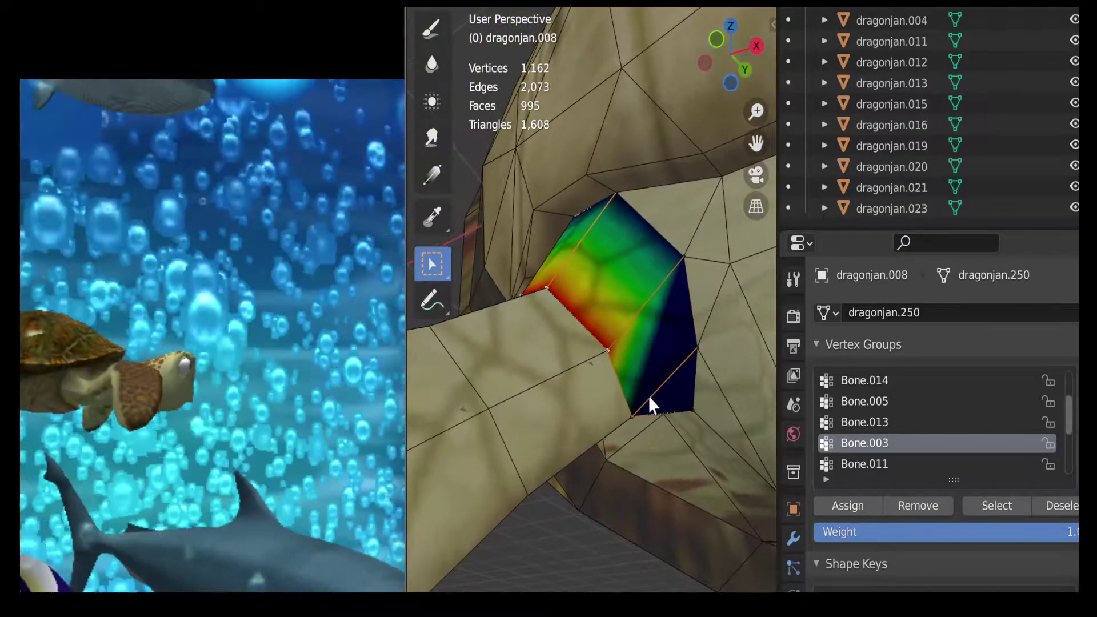
click(846, 504)
drag(737, 81, 749, 151)
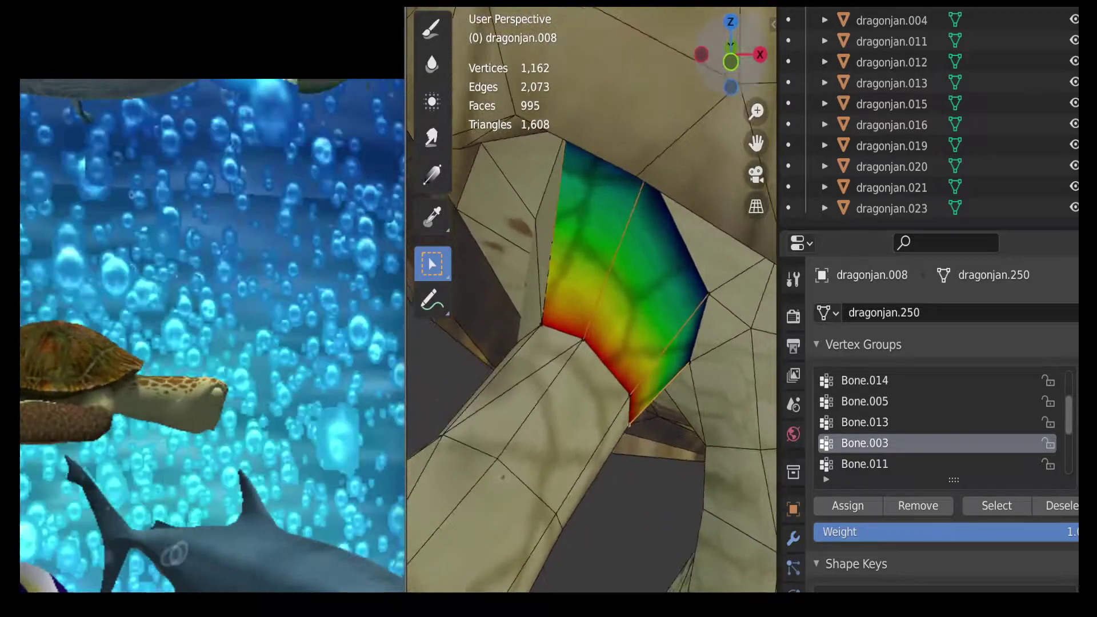
scroll(569, 324, down, 1)
click(480, 3)
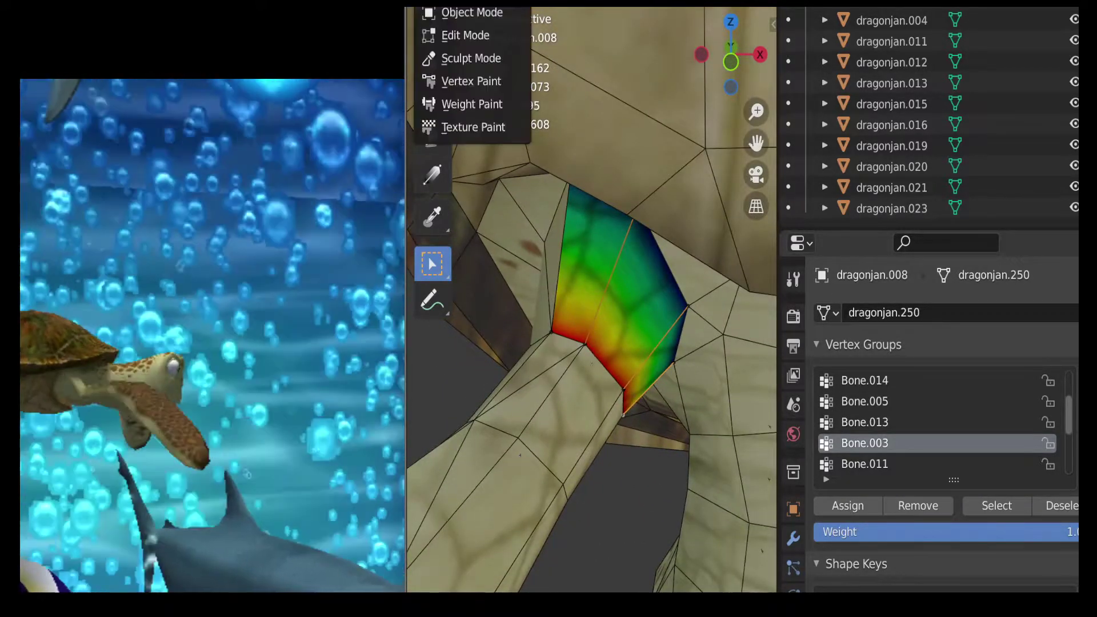
click(482, 13)
Step: Select the armature, test-rotate Bone.003 in Pose Mode to check how the reweighted shoulder mesh follows, and return to Object Mode
click(590, 368)
click(457, 3)
click(480, 57)
key(r)
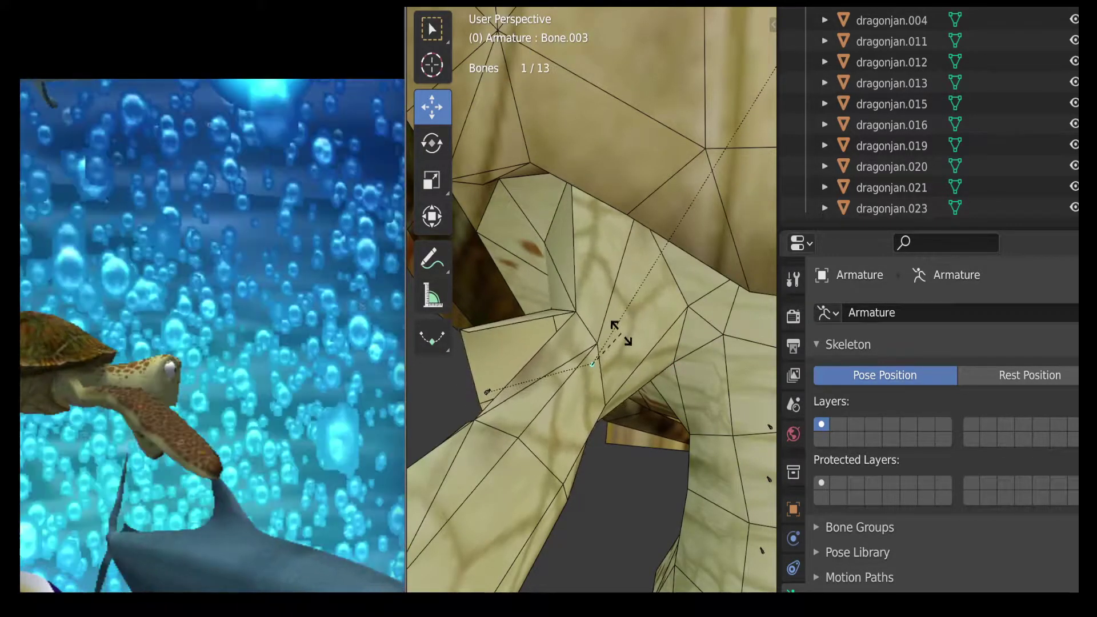
click(600, 307)
click(518, 459)
click(457, 3)
click(475, 16)
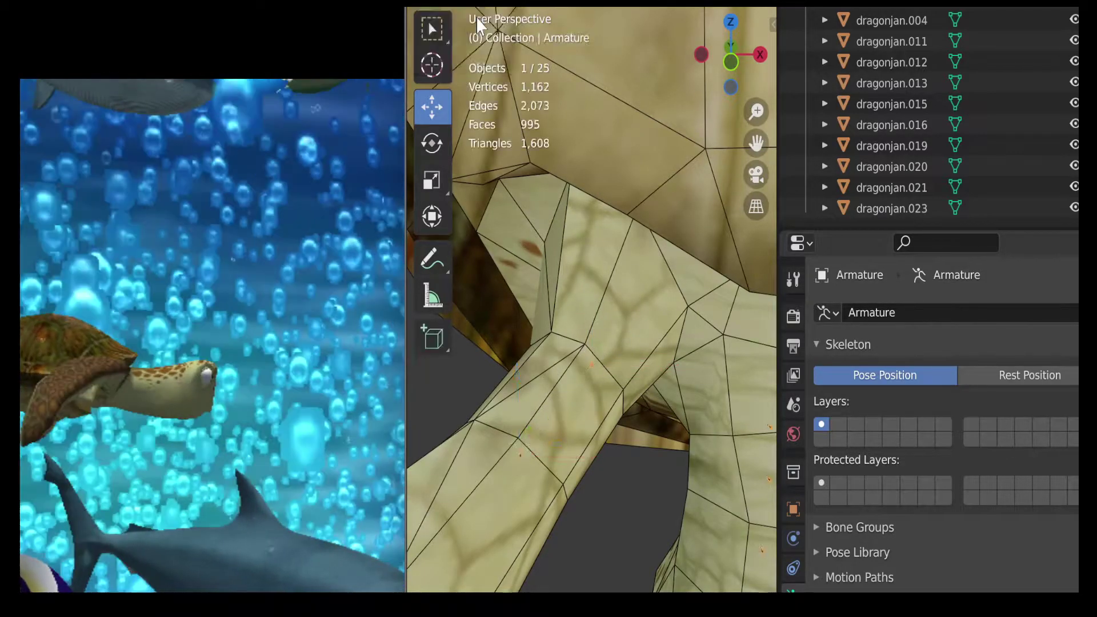
Step: Select the flipper mesh dragonjan.009, make its Bone.011 vertex group active, and switch it to Weight Paint mode
click(531, 366)
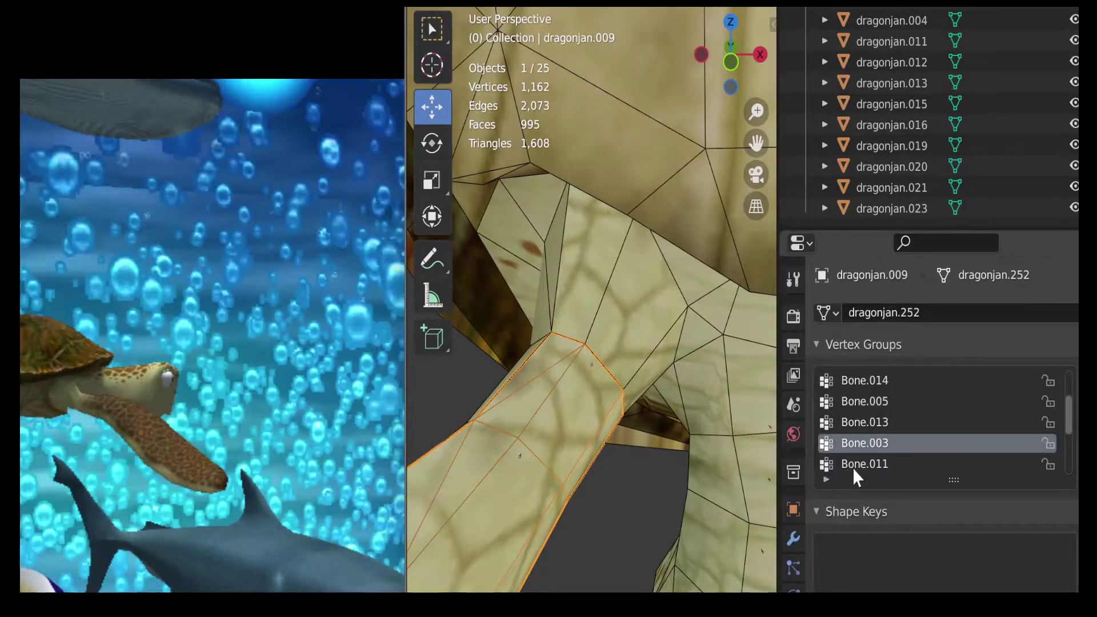
click(852, 464)
click(457, 3)
click(498, 99)
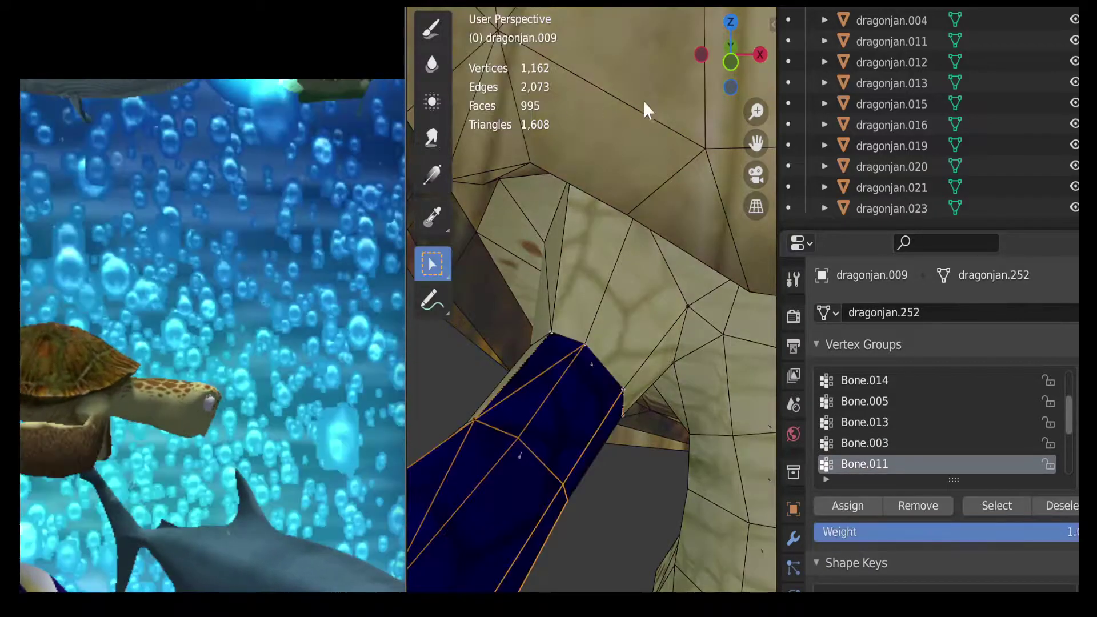
Step: Assign the selected vertices of dragonjan.009 near Bone.011's joint to the Bone.011 vertex group and return to Object Mode
drag(731, 63, 622, 341)
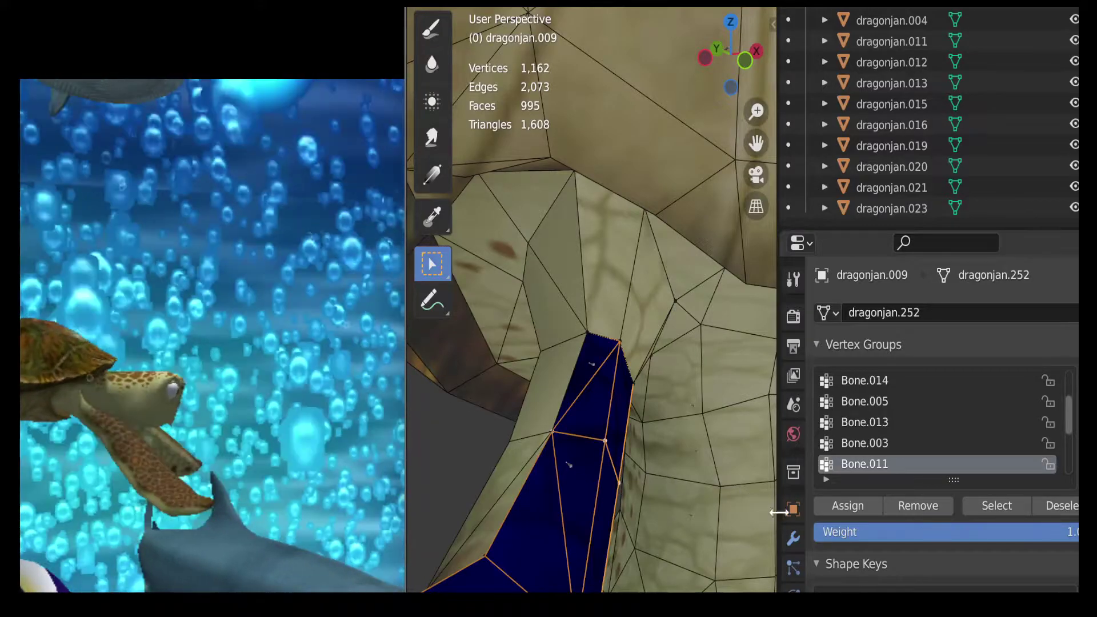
click(862, 513)
mouse_move(734, 63)
mouse_down()
mouse_move(721, 57)
mouse_move(737, 71)
mouse_up()
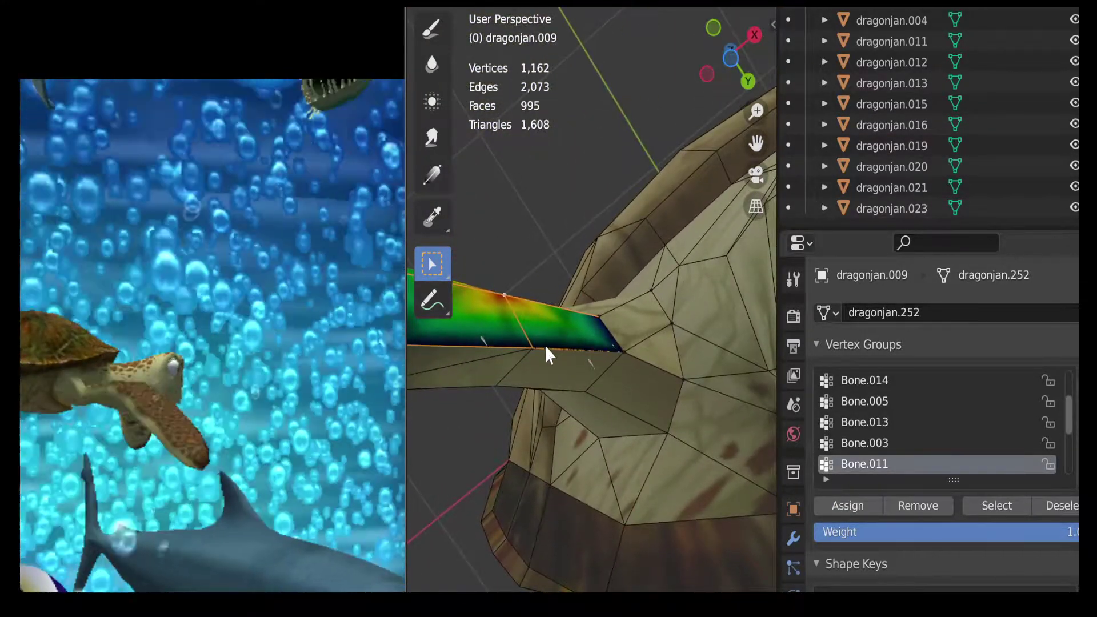
click(854, 504)
drag(730, 60, 709, 80)
click(495, 5)
click(500, 13)
Step: Select the armature, inspect the upper flipper in Pose Mode with a trial rotation of Bone.003, and return to Object Mode
click(592, 365)
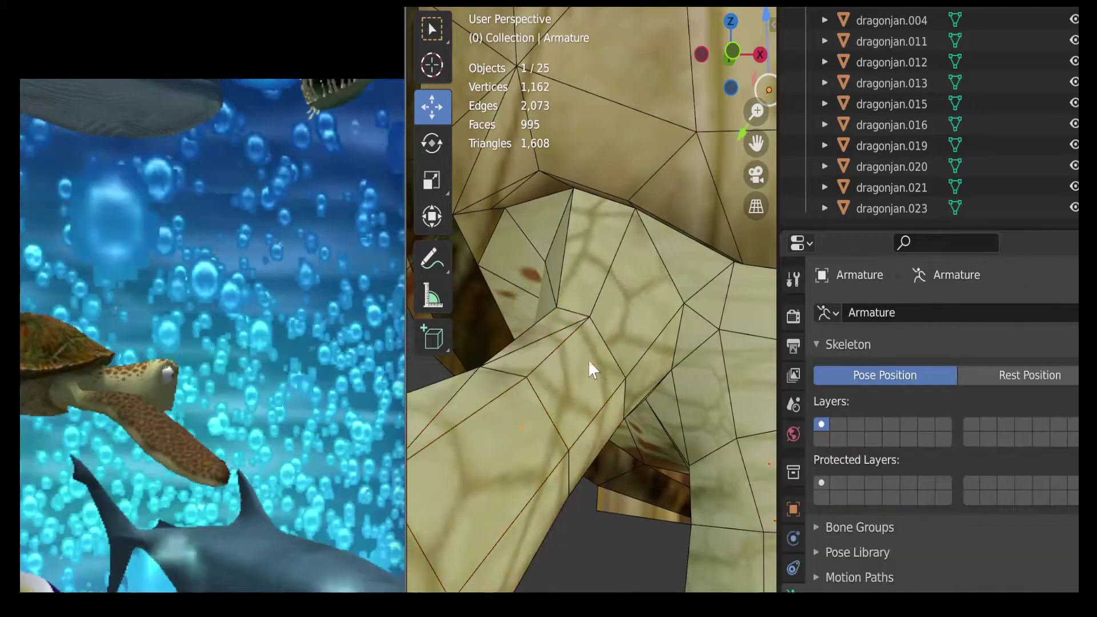
click(493, 8)
click(502, 66)
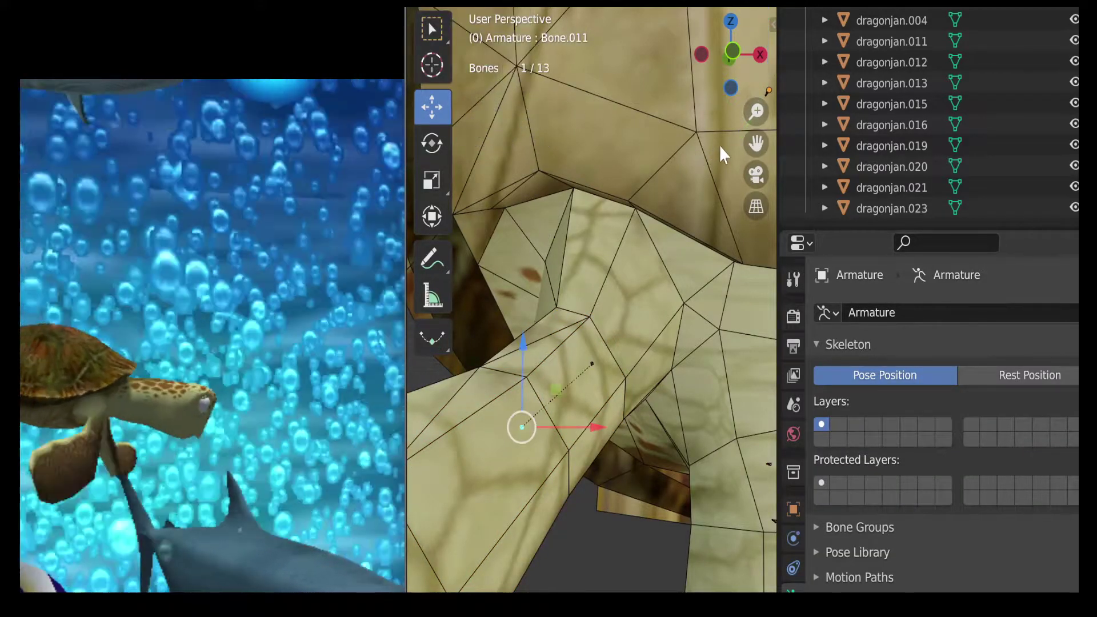
scroll(717, 141, down, 1)
drag(724, 48, 763, 71)
click(592, 363)
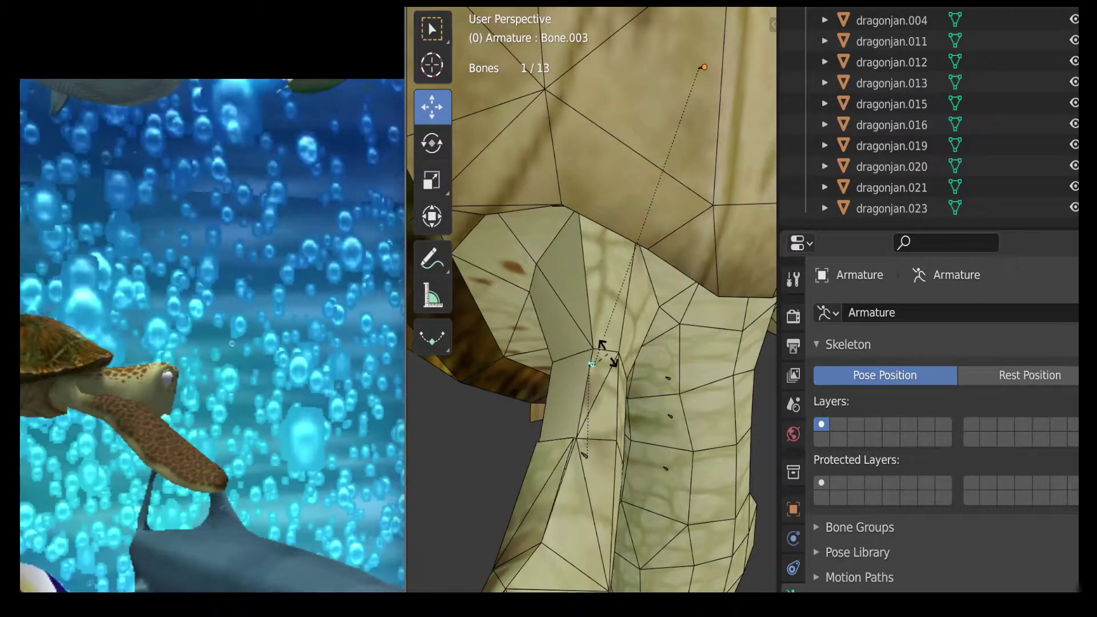
right_click(610, 359)
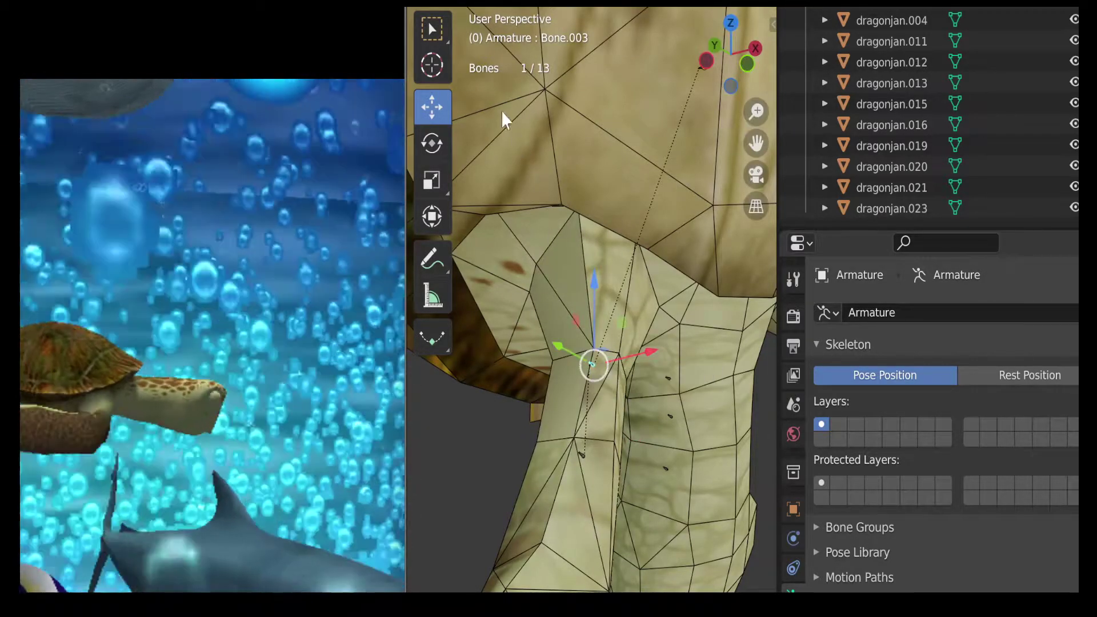
click(474, 4)
click(476, 11)
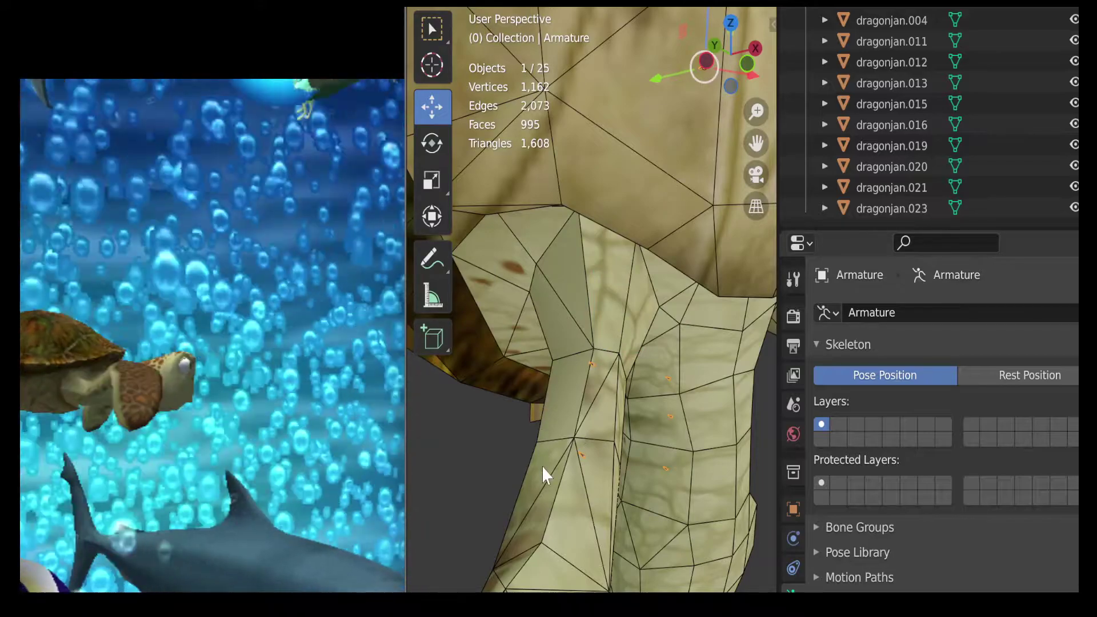
Step: Parent the flipper mesh dragonjan.021 to the armature using Armature Deform With Empty Groups and return to Object Mode
click(542, 465)
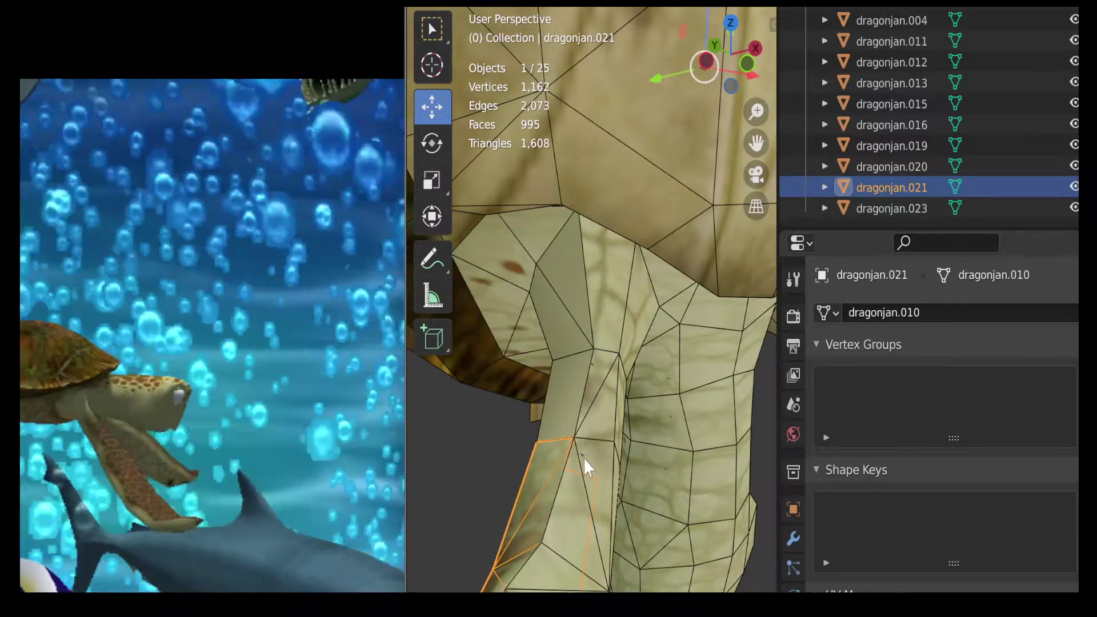
shift+click(583, 455)
click(495, 6)
click(498, 57)
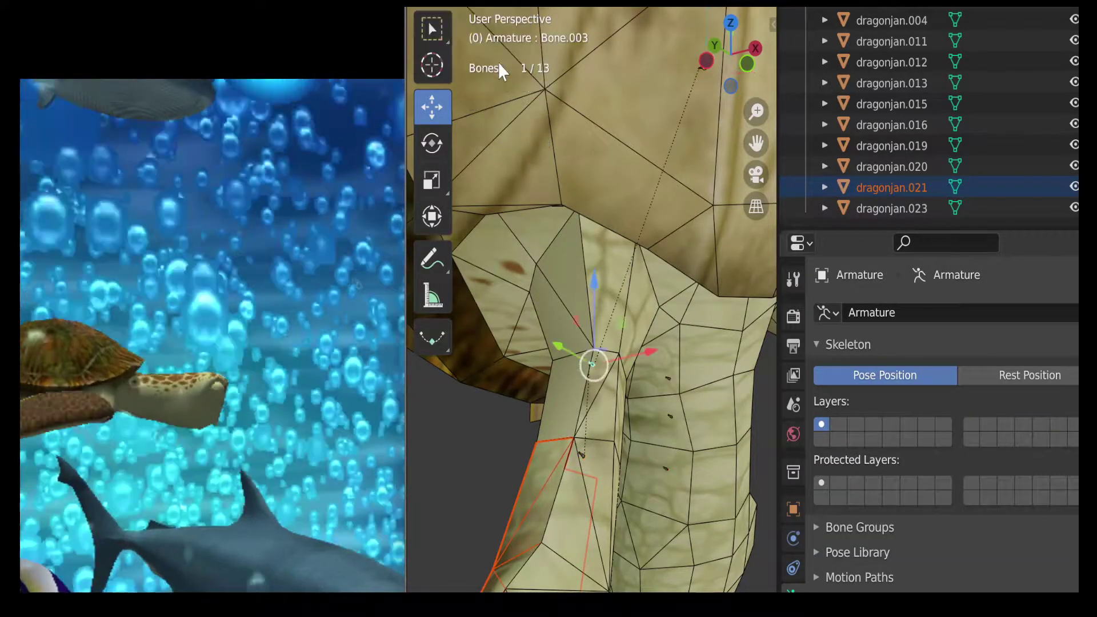
key(ctrl+p)
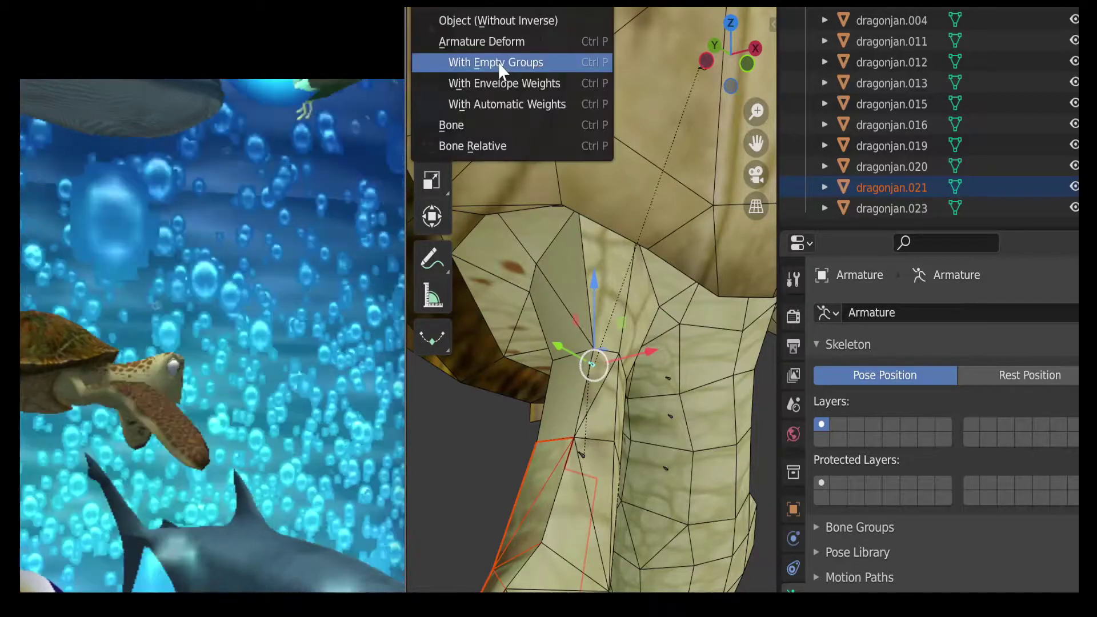
click(500, 64)
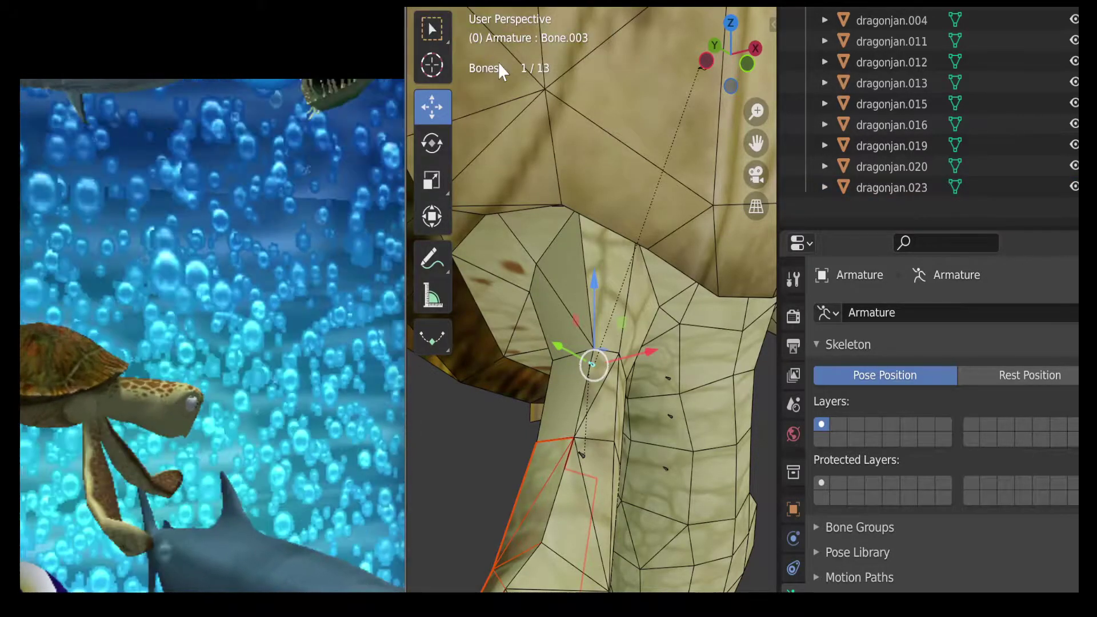
click(494, 5)
click(492, 12)
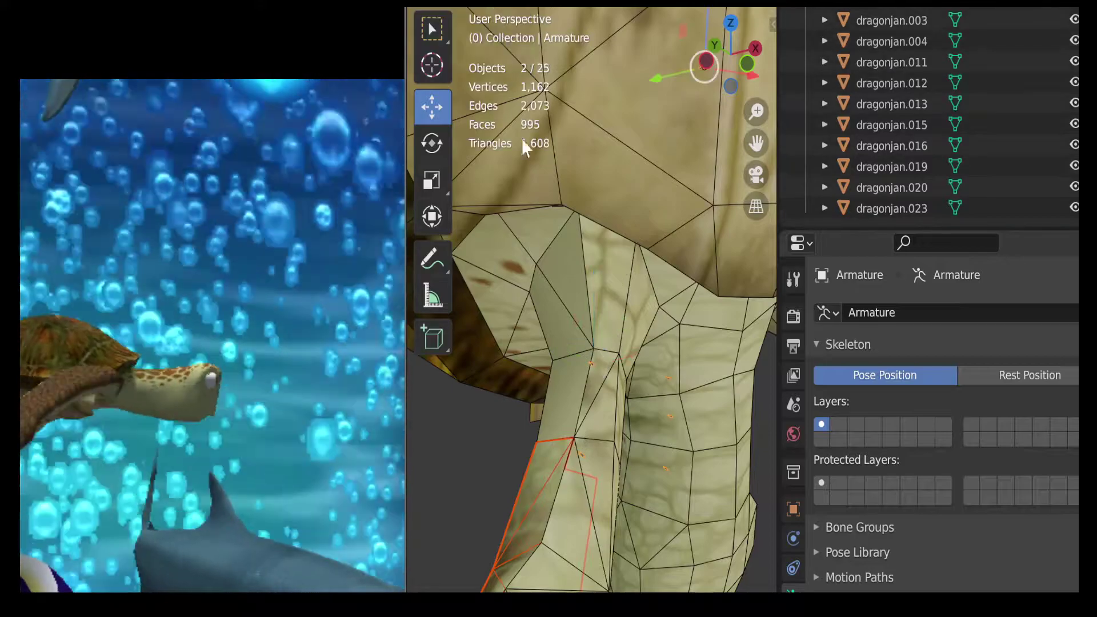
click(582, 458)
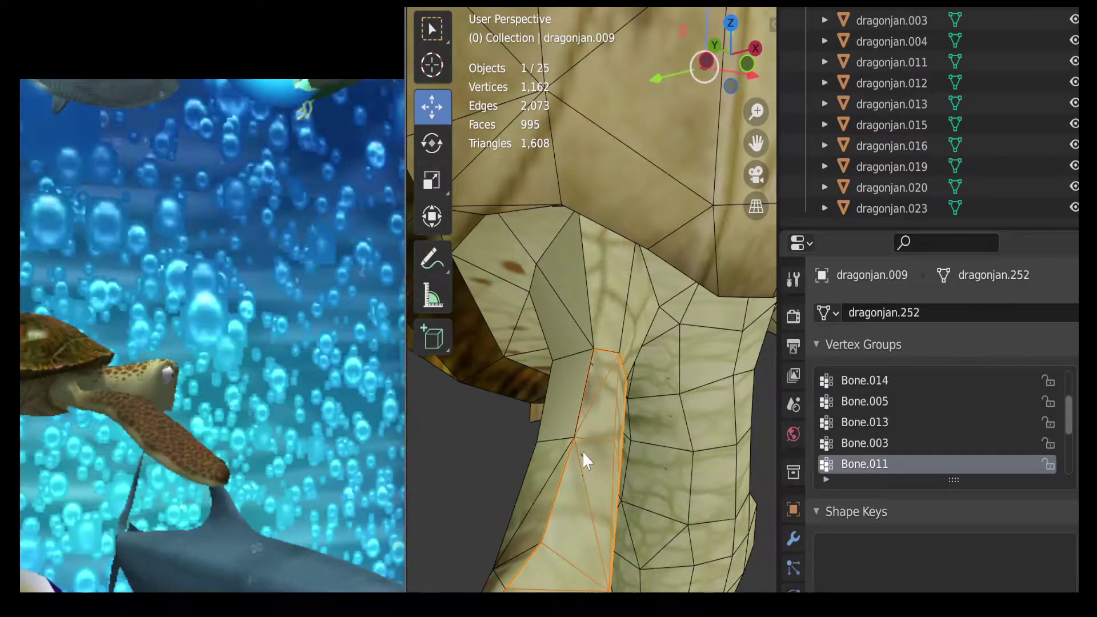
click(582, 451)
click(479, 8)
click(482, 57)
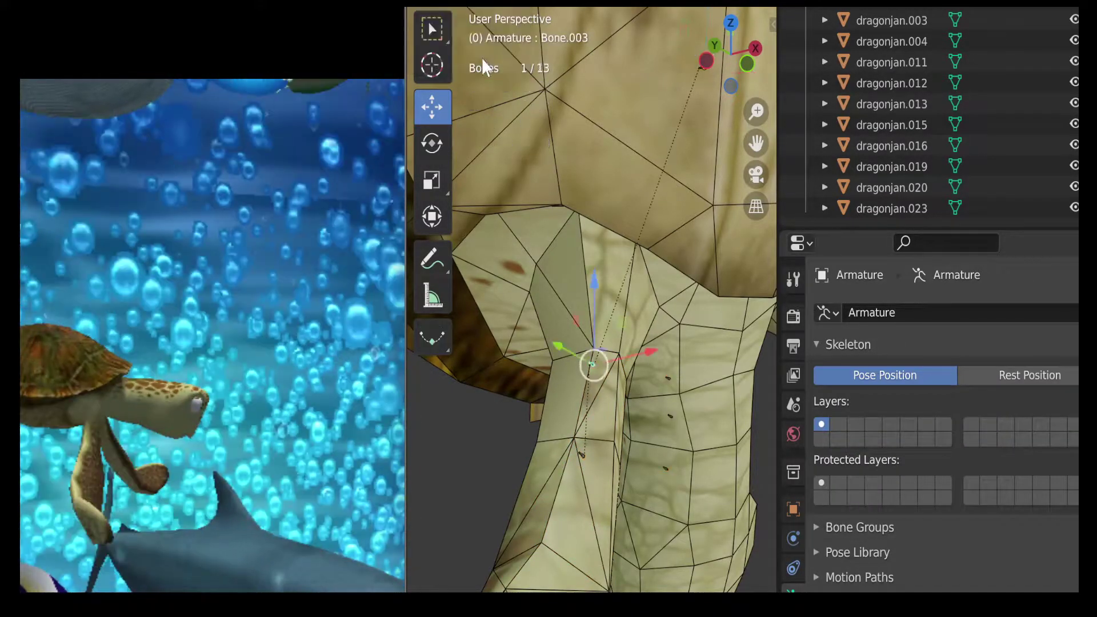
click(479, 8)
click(481, 12)
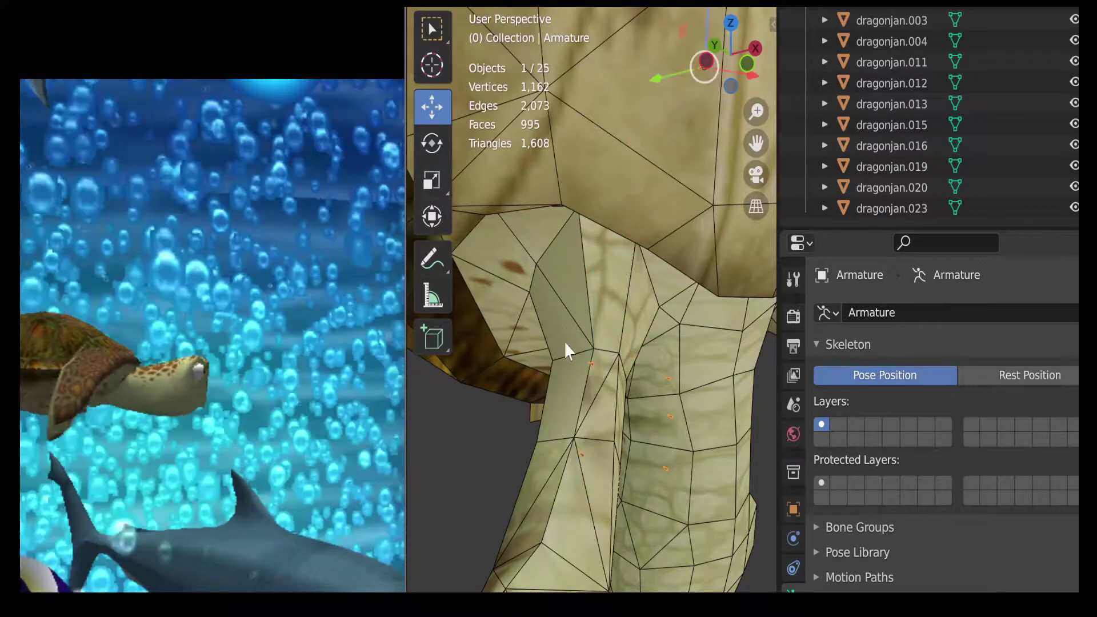
Step: Select the flipper mesh dragonjan.021, make its Bone.011 vertex group active, and switch it to Weight Paint mode
click(561, 372)
click(560, 453)
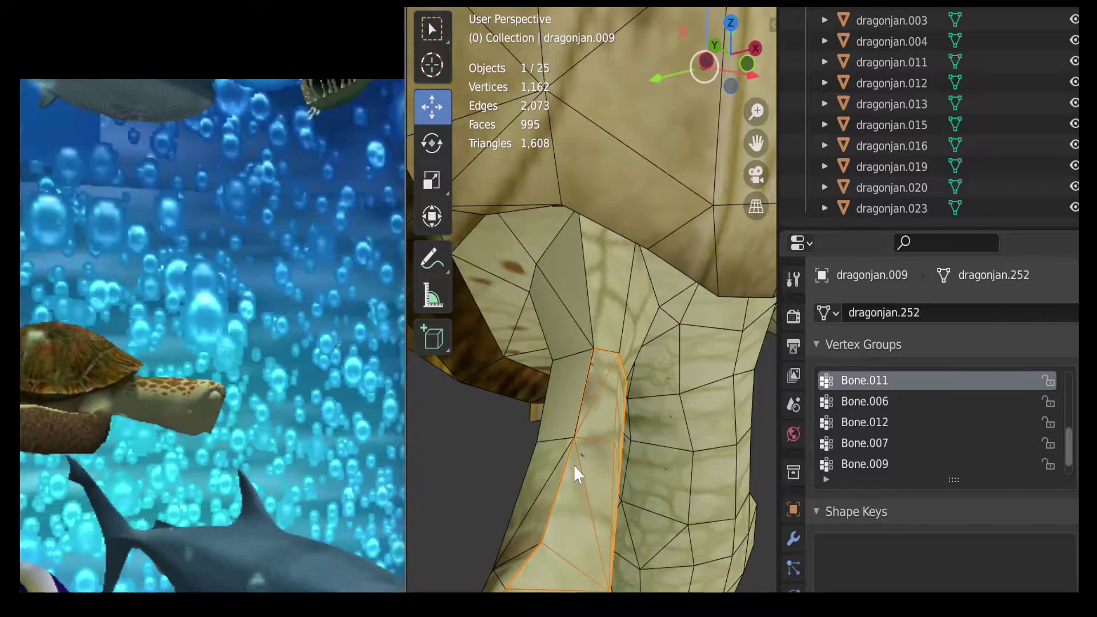
click(549, 455)
scroll(873, 461, up, 2)
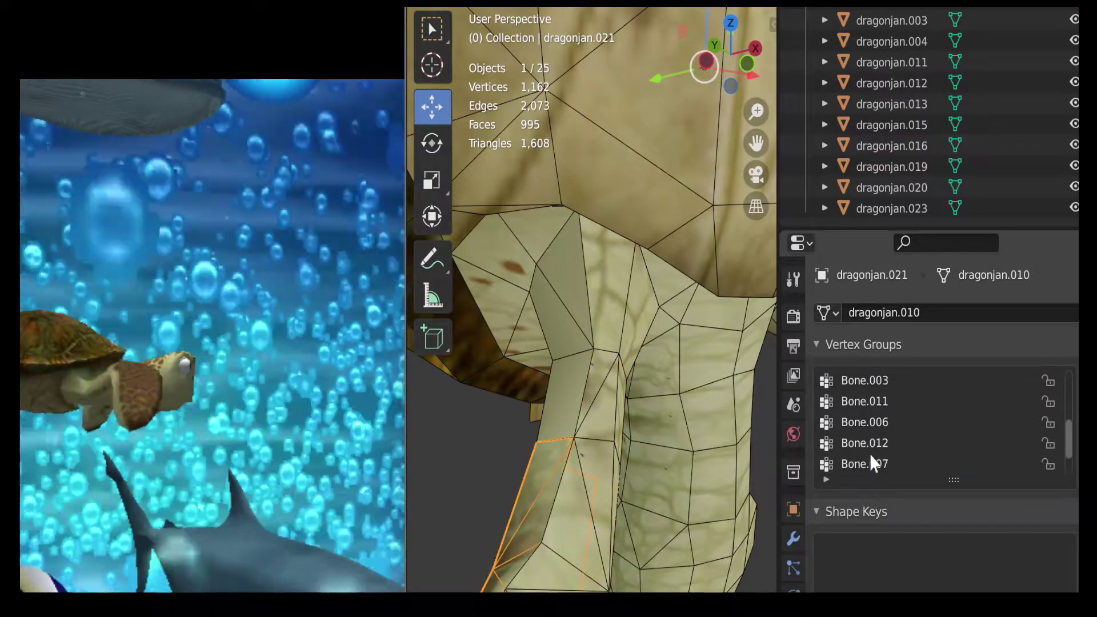
click(884, 403)
click(498, 7)
click(501, 106)
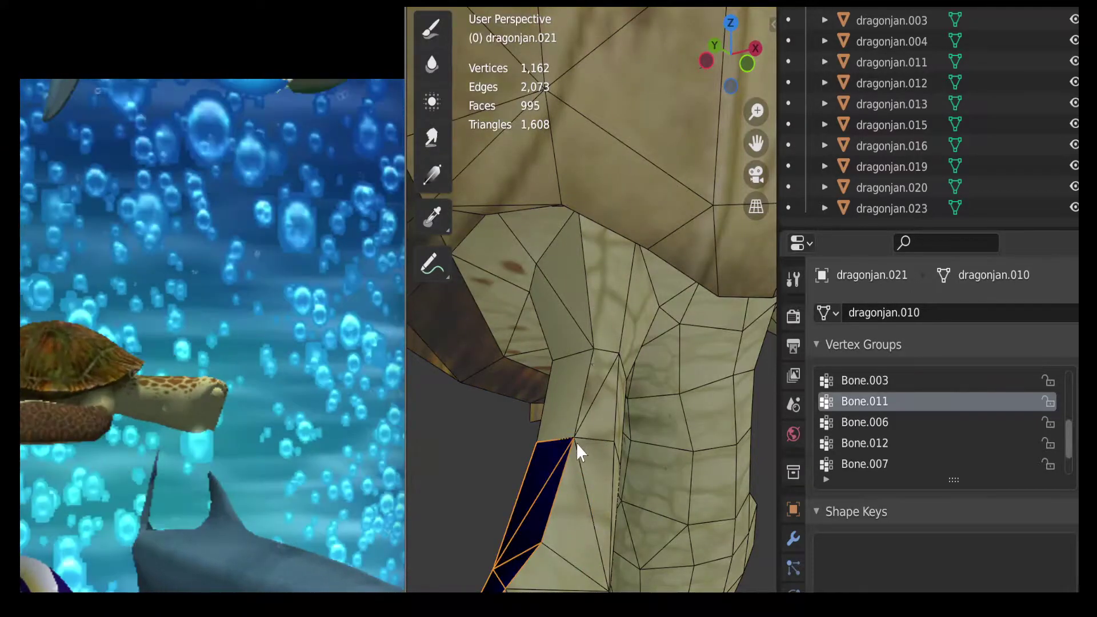
Step: Assign the shoulder-side border vertices of dragonjan.021 to the Bone.011 vertex group on both sides and return to Object Mode
click(552, 7)
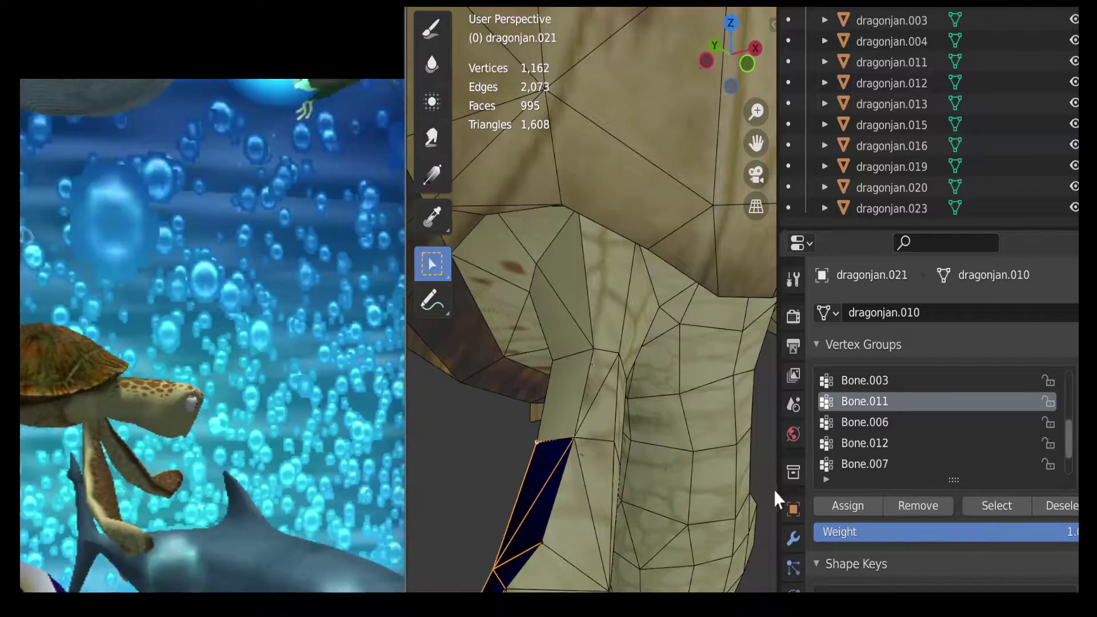
click(840, 506)
drag(709, 62, 717, 71)
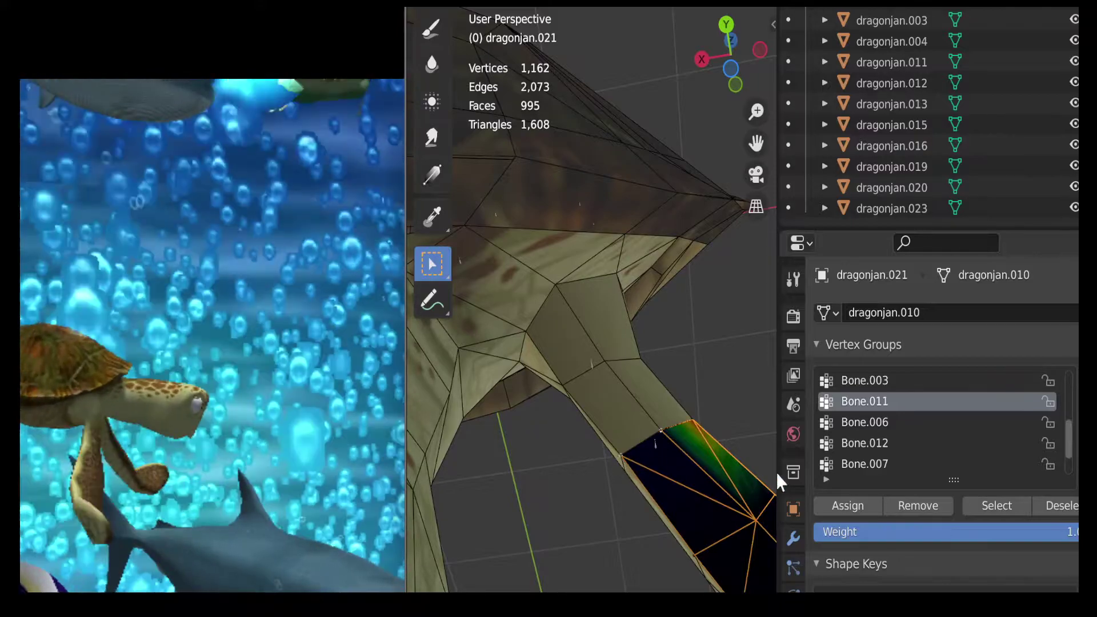
click(842, 505)
drag(717, 66, 678, 66)
click(520, 7)
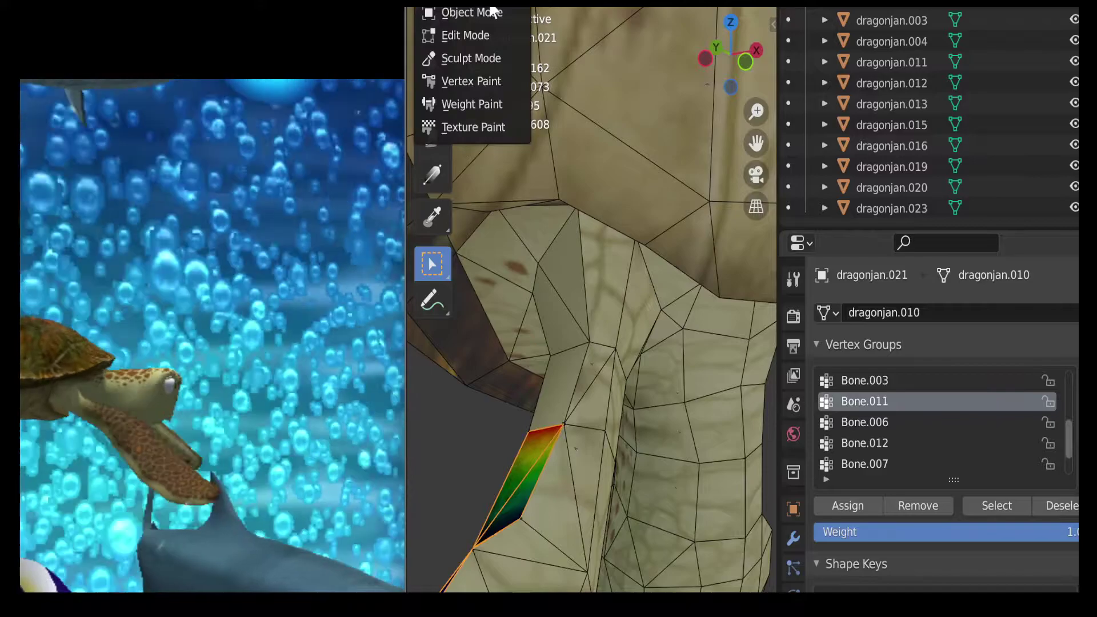
click(490, 10)
Step: Select the armature and test-rotate Bone.003 in Pose Mode to check that the flipper meshes bend together, cancelling the rotation
click(593, 367)
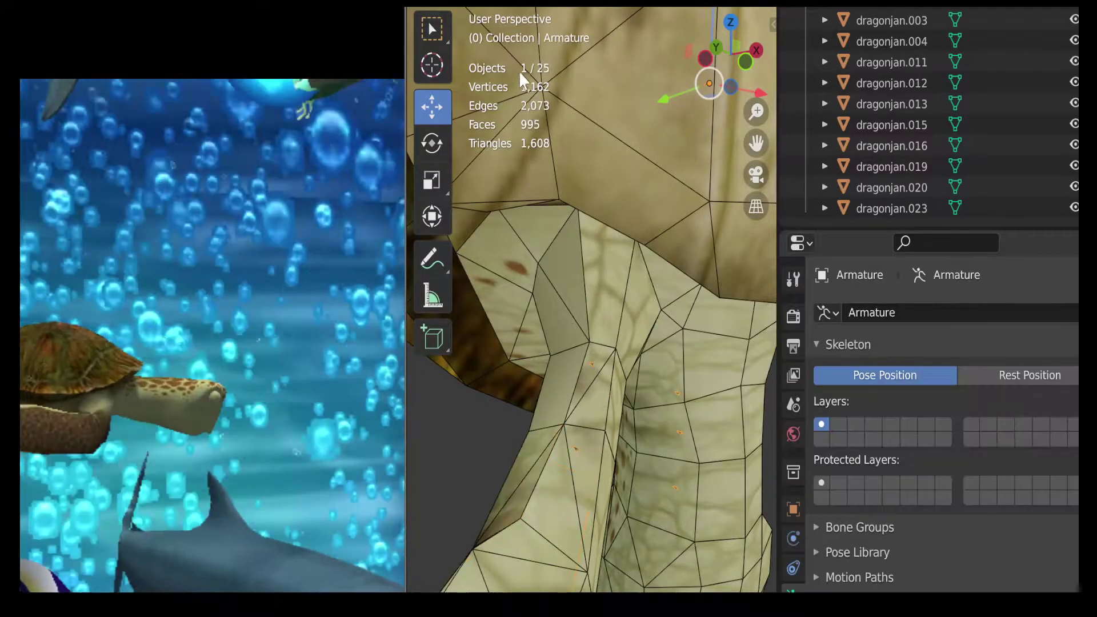
click(491, 8)
click(487, 7)
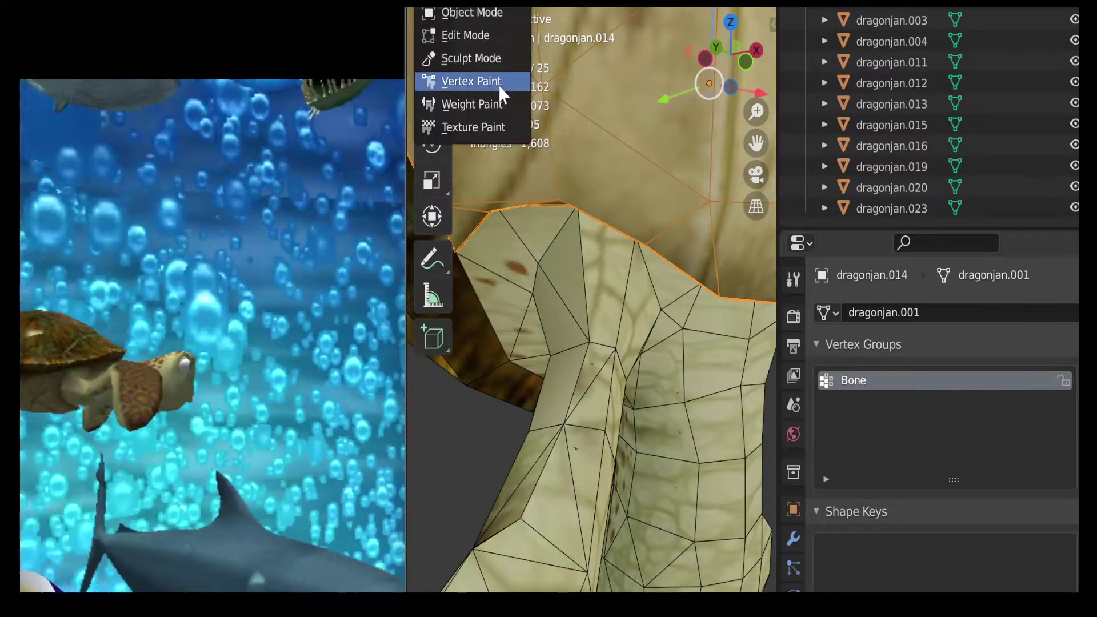
click(596, 368)
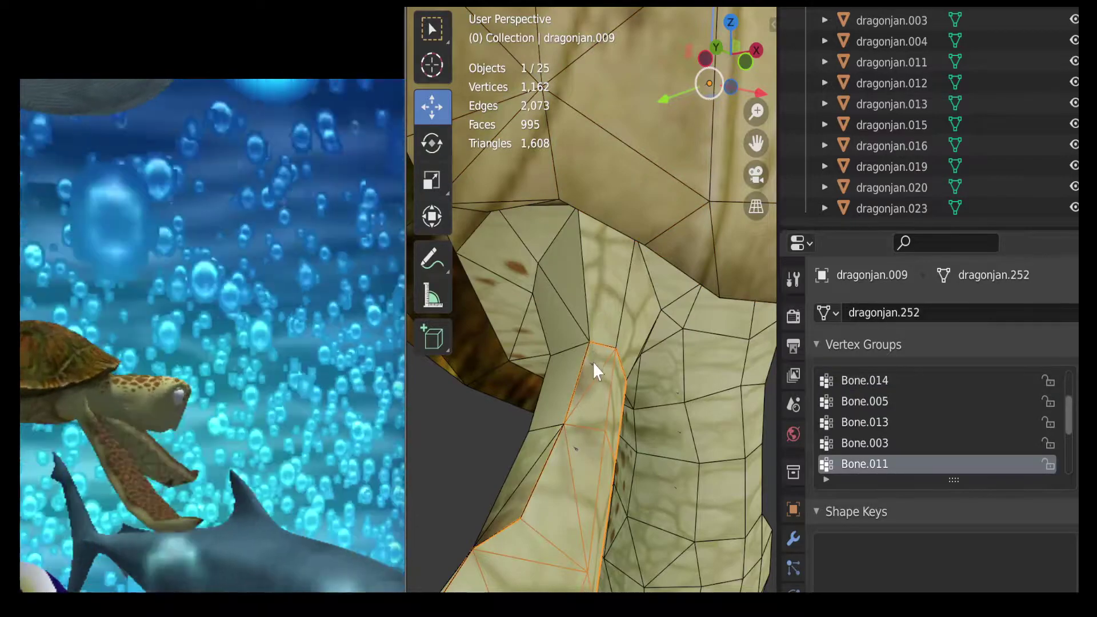
click(592, 362)
click(483, 13)
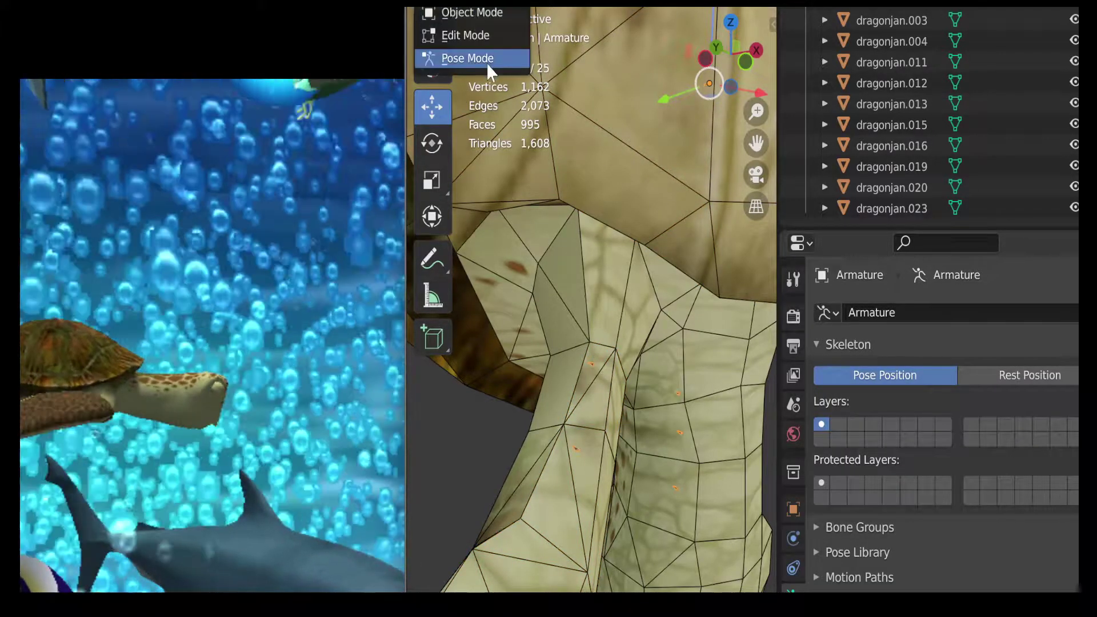
click(487, 59)
key(r)
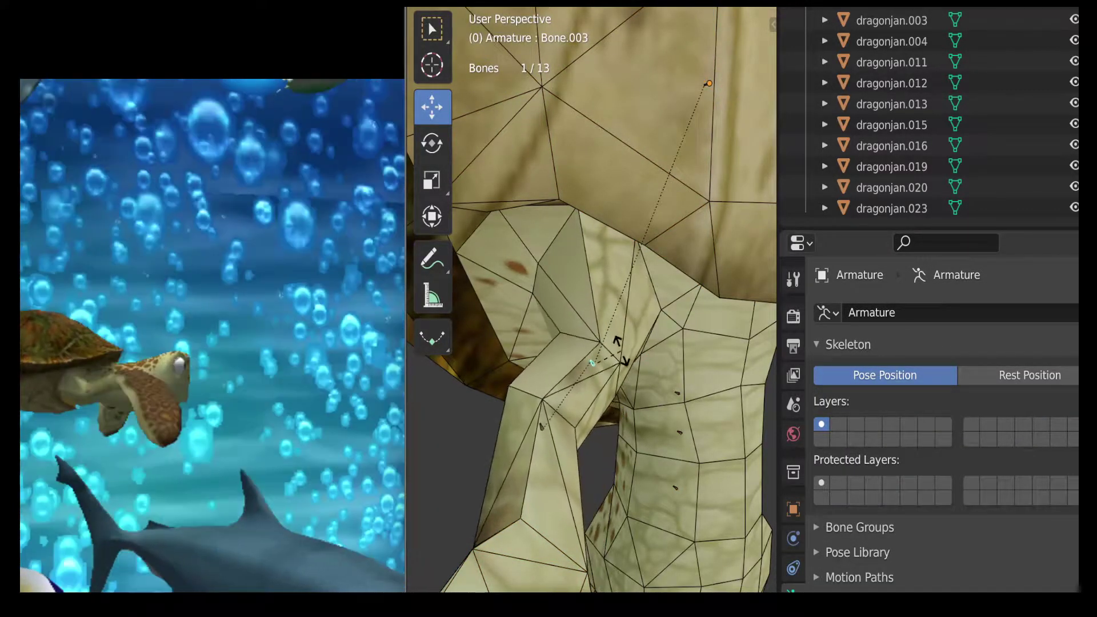
right_click(622, 351)
Step: Test-rotate Bone.003 again while viewing the flipper joint from the shell side, and return to Object Mode
drag(719, 68, 707, 147)
key(r)
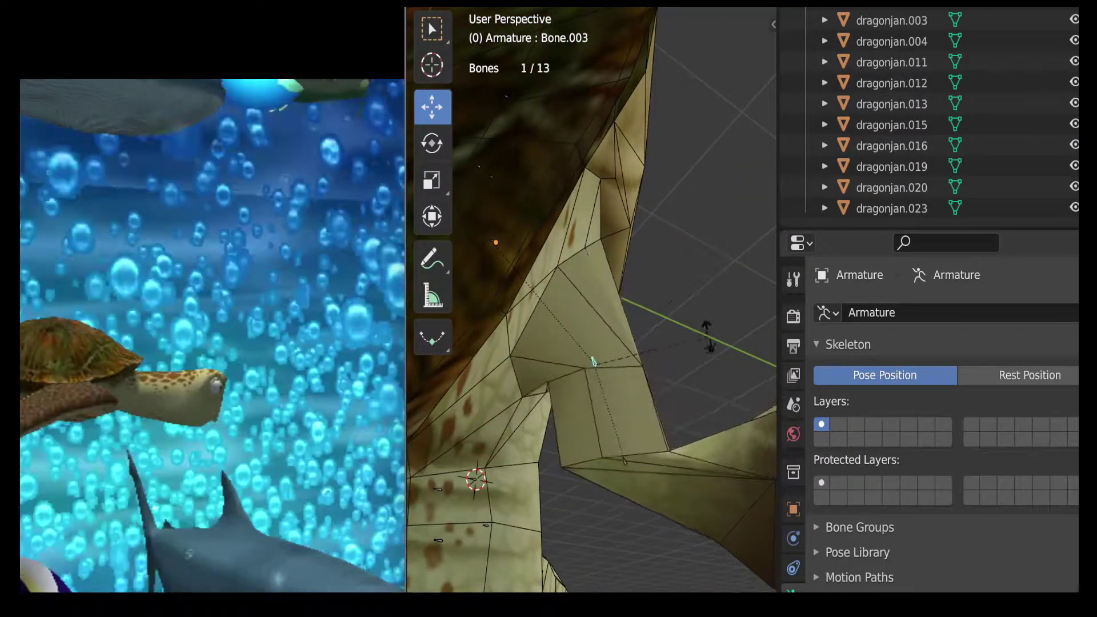
click(636, 76)
drag(691, 87, 703, 159)
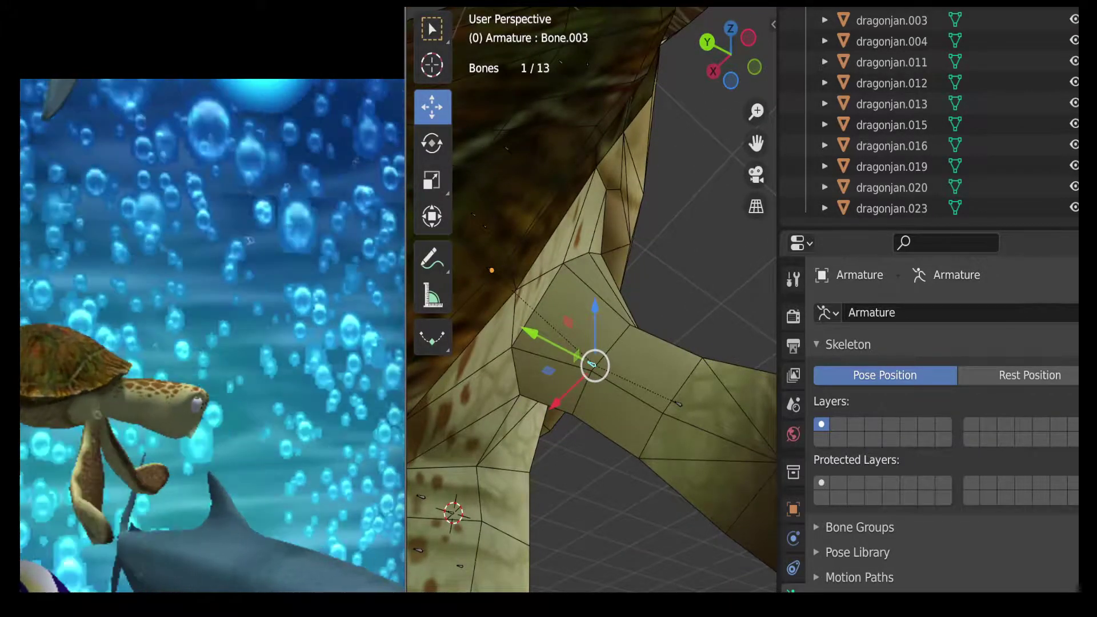
key(ctrl+Tab)
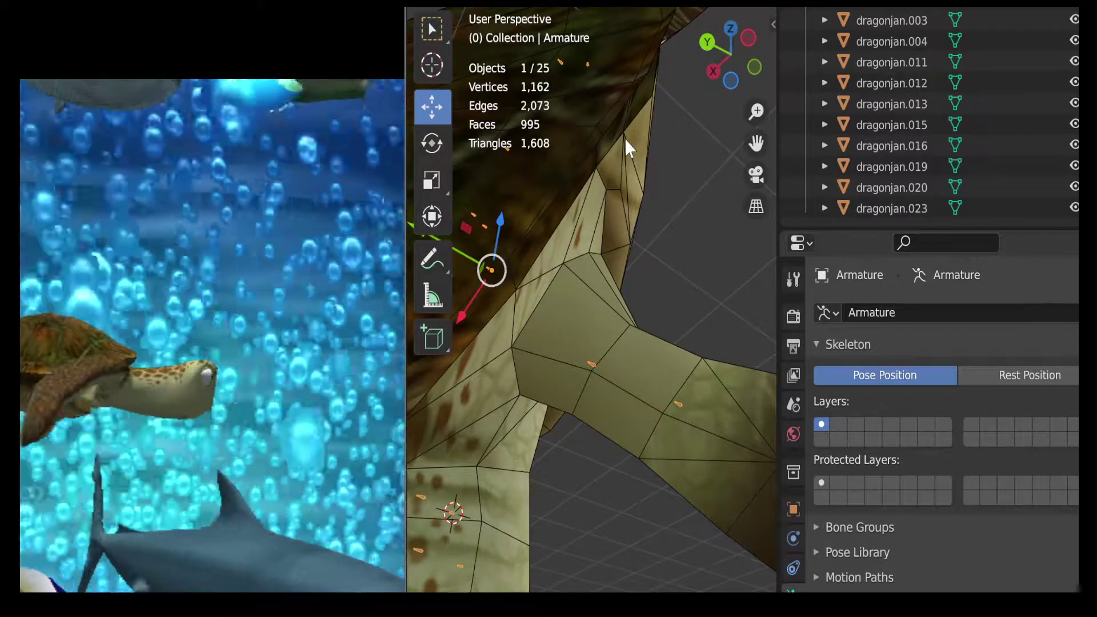